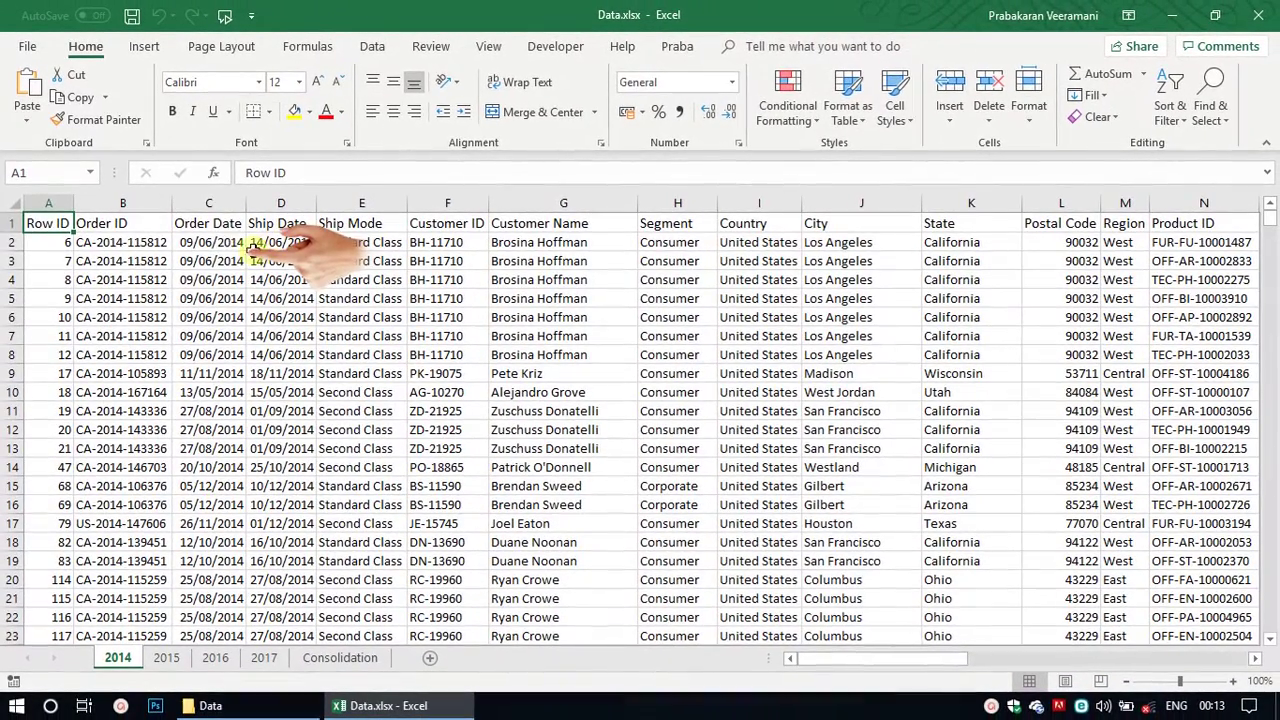
Examine the order data on the 2014, 2015, 2016 and 2017 sheets and look over the Consolidation sheet
{"action": "left_click_drag", "start_coordinate": [215, 245], "coordinate": [212, 411]}
{"action": "left_click", "coordinate": [164, 657]}
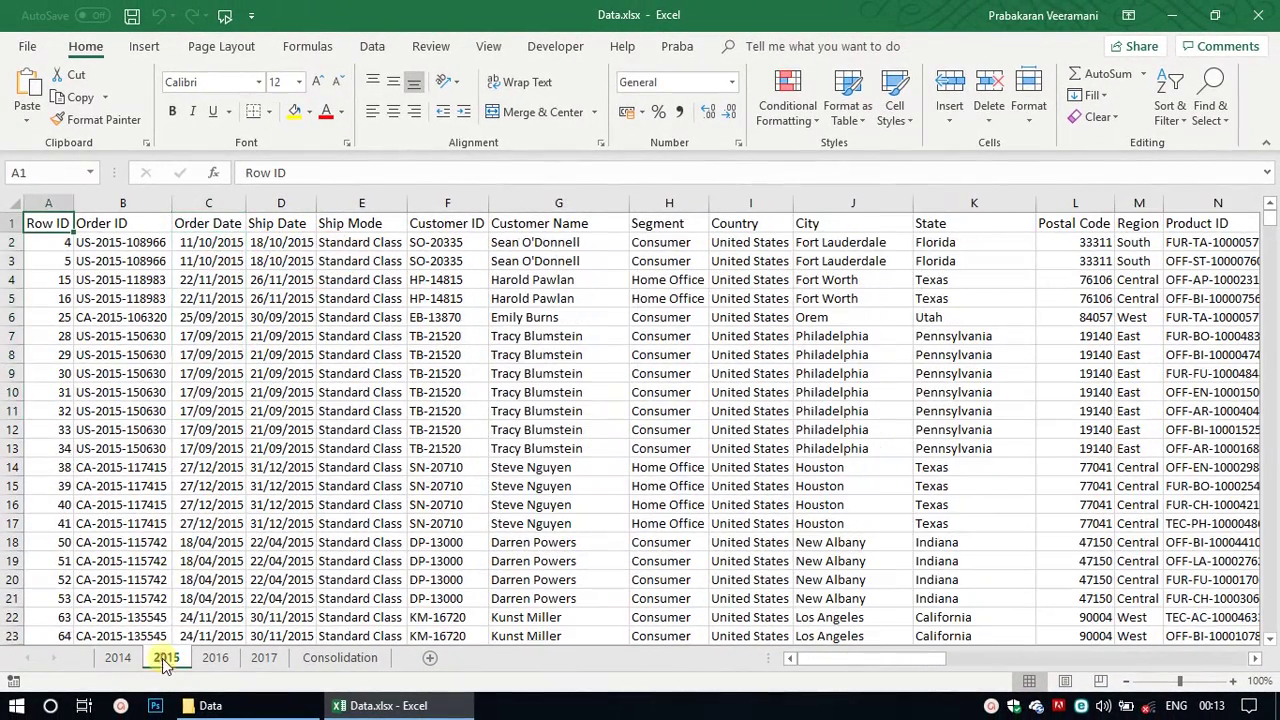
{"action": "left_click", "coordinate": [214, 660]}
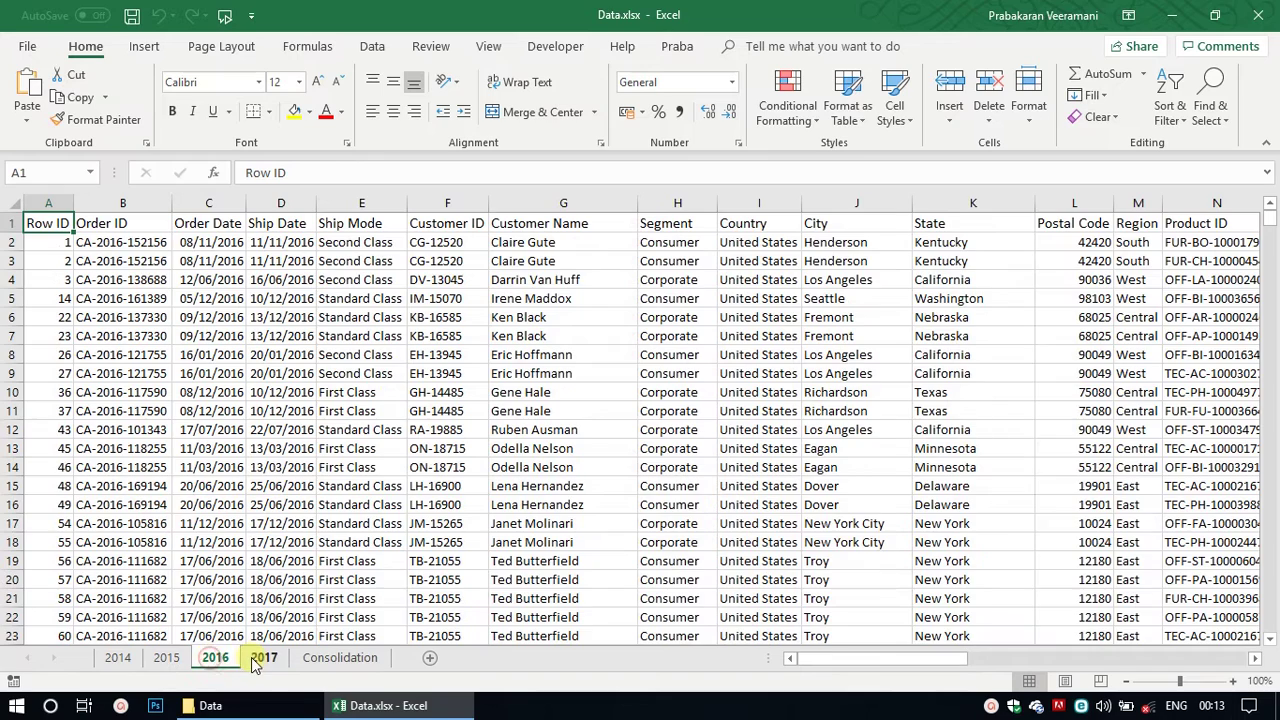
{"action": "left_click", "coordinate": [264, 658]}
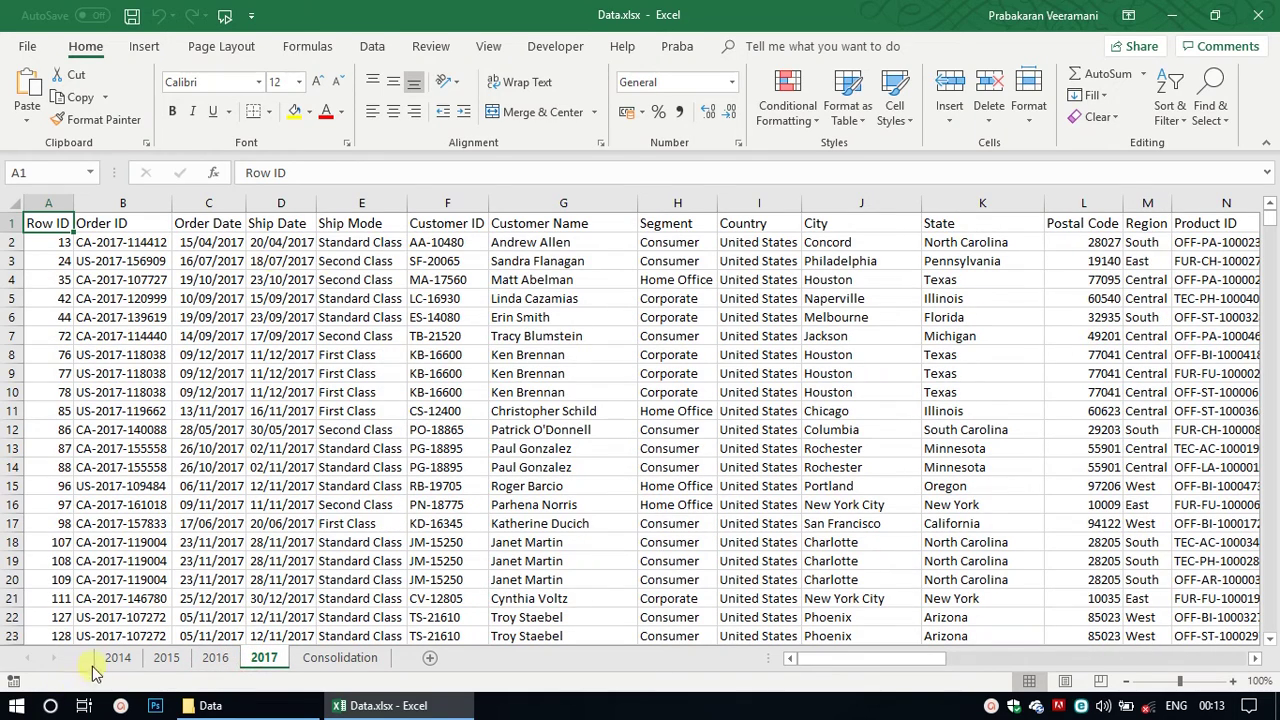
{"action": "left_click", "coordinate": [330, 657]}
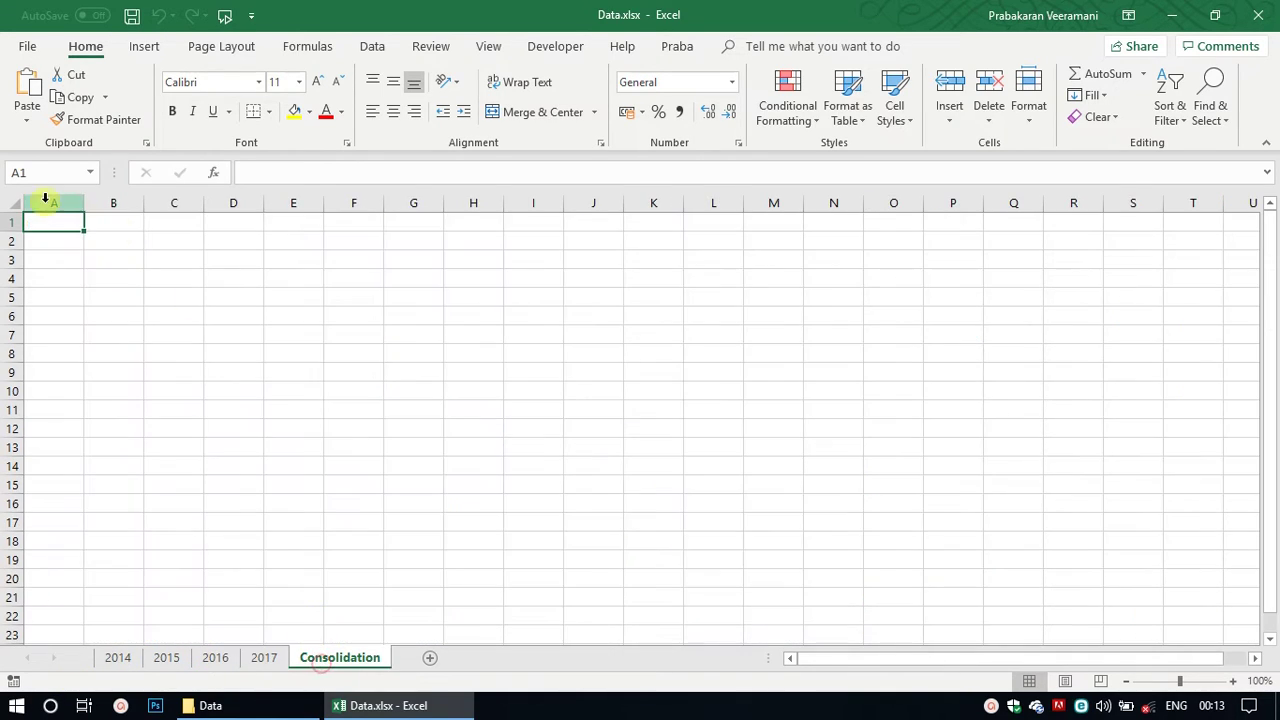
{"action": "left_click", "coordinate": [116, 657]}
{"action": "left_click", "coordinate": [322, 652]}
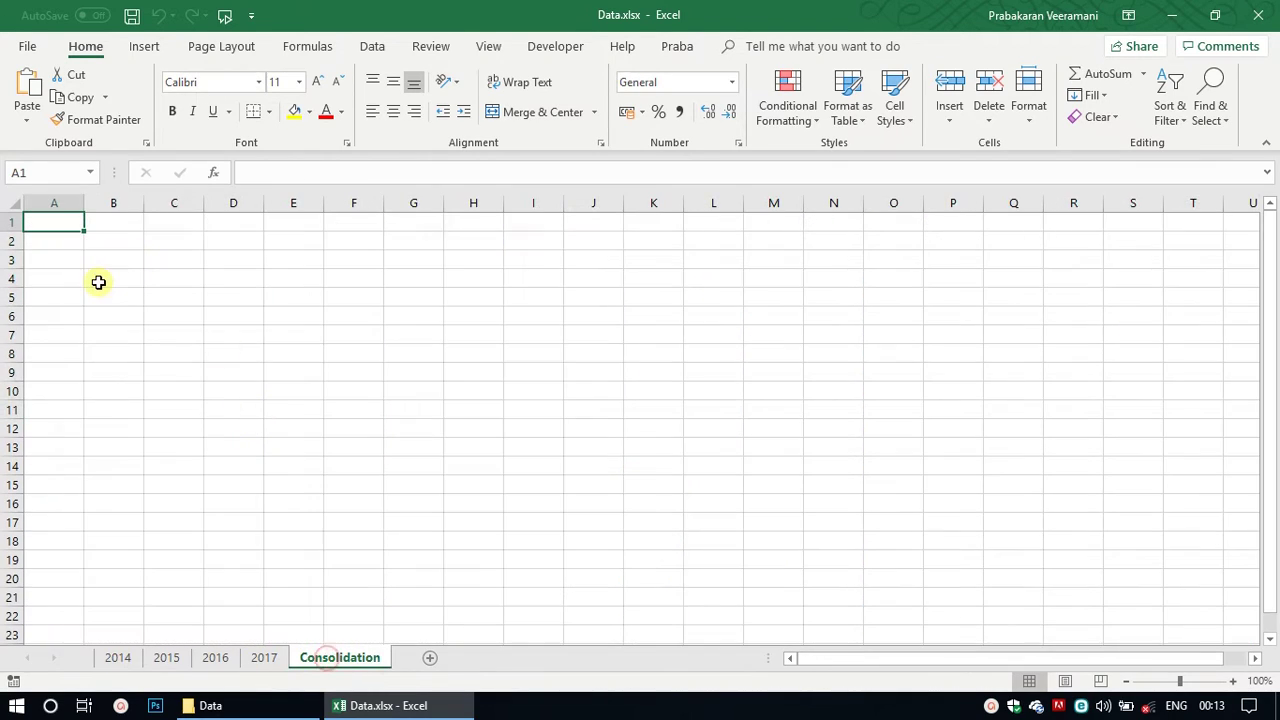
{"action": "left_click", "coordinate": [117, 658]}
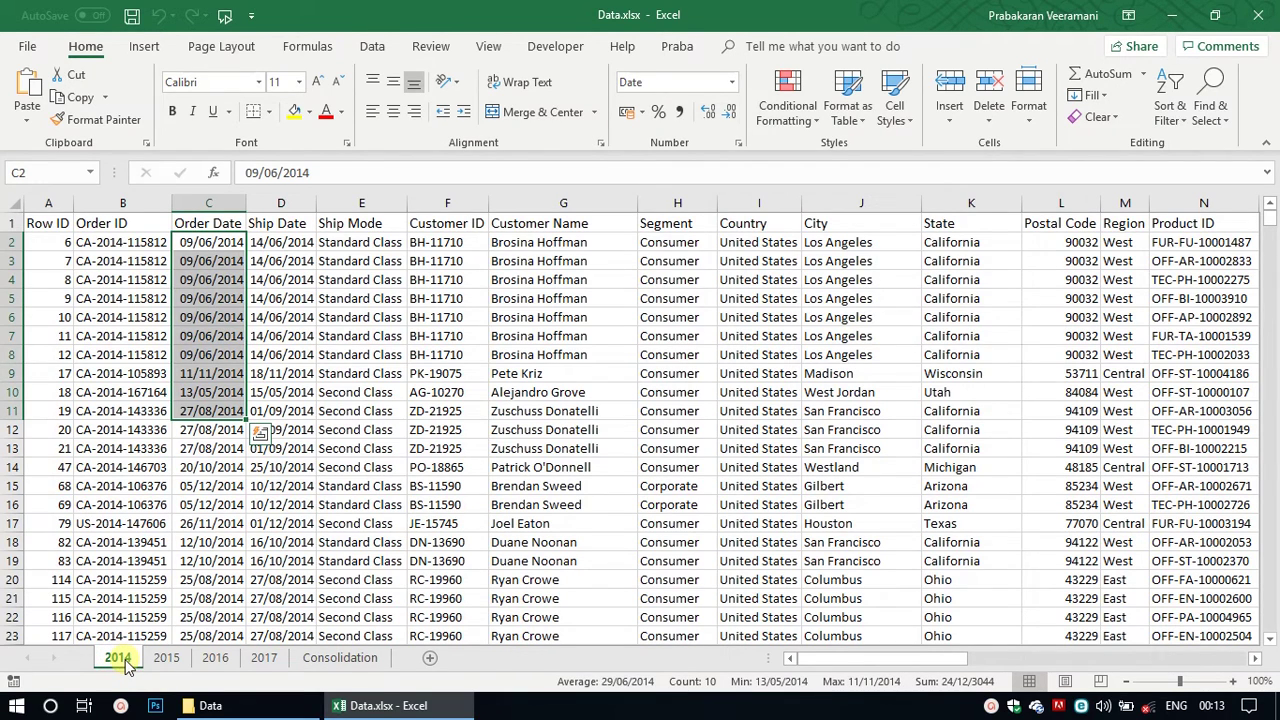
{"action": "left_click", "coordinate": [100, 523]}
{"action": "left_click_drag", "start_coordinate": [100, 428], "coordinate": [325, 395]}
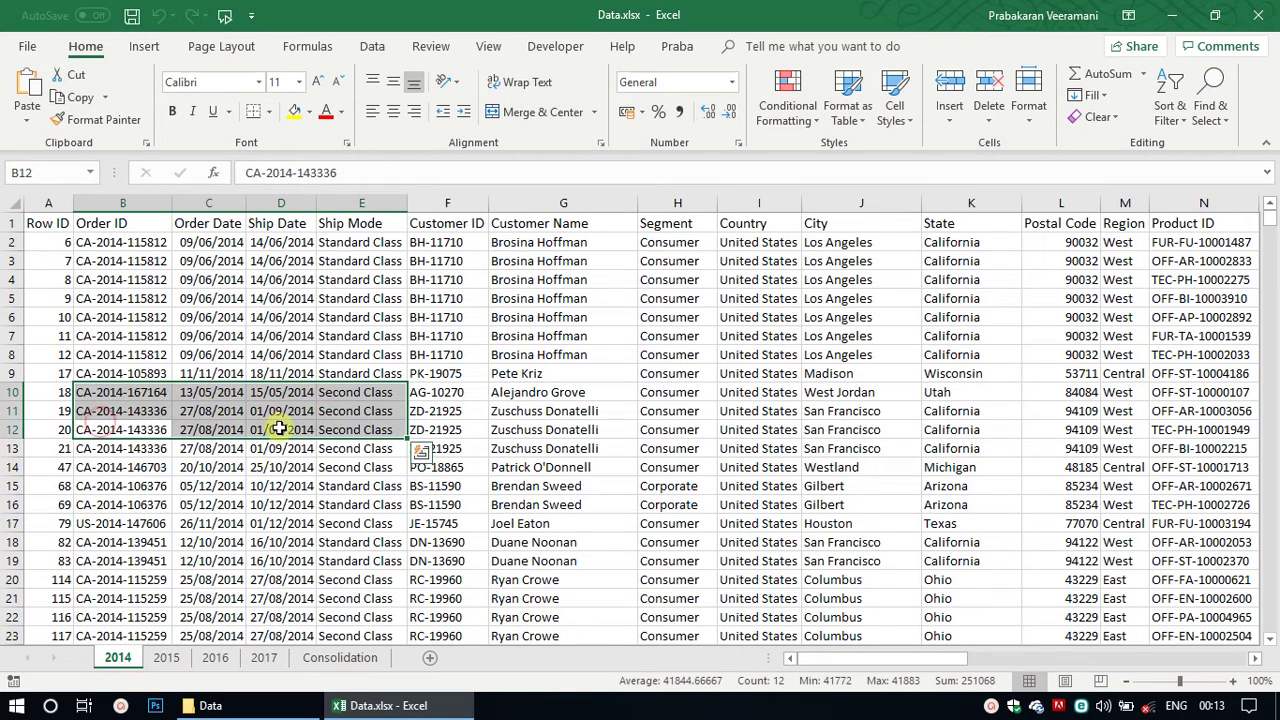
{"action": "left_click", "coordinate": [330, 658]}
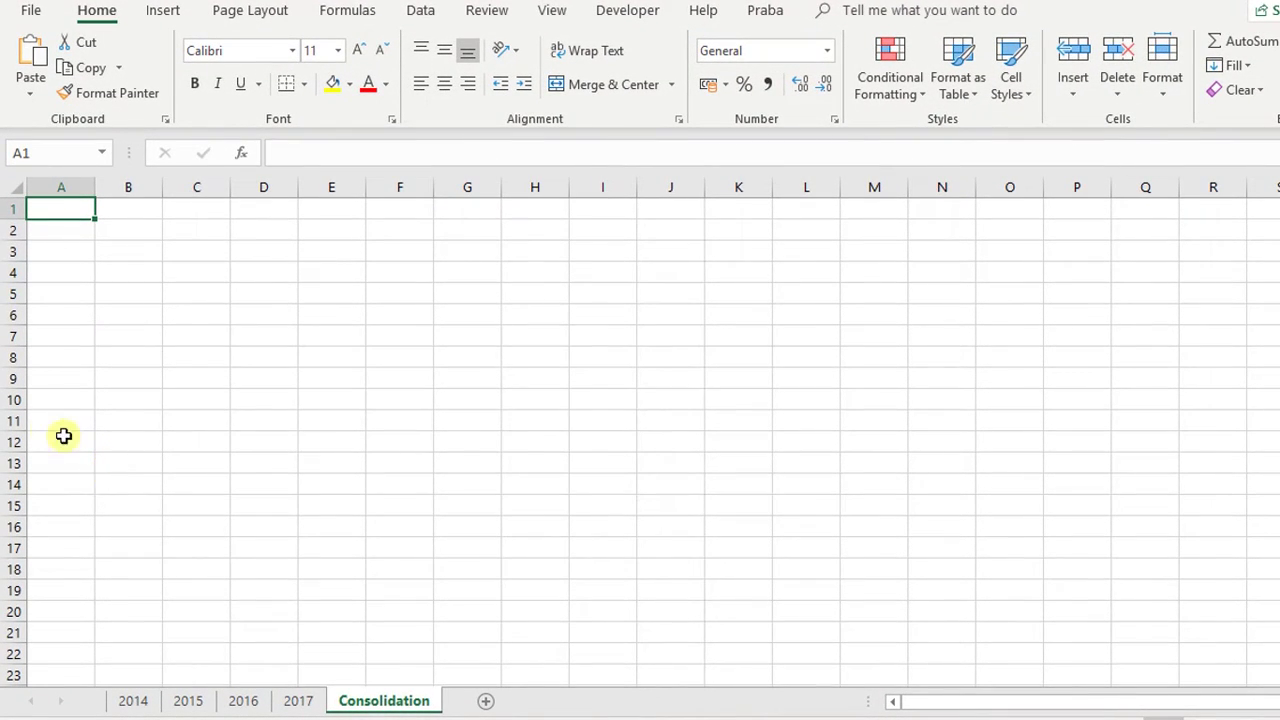
{"action": "left_click", "coordinate": [133, 702]}
{"action": "left_click", "coordinate": [183, 702]}
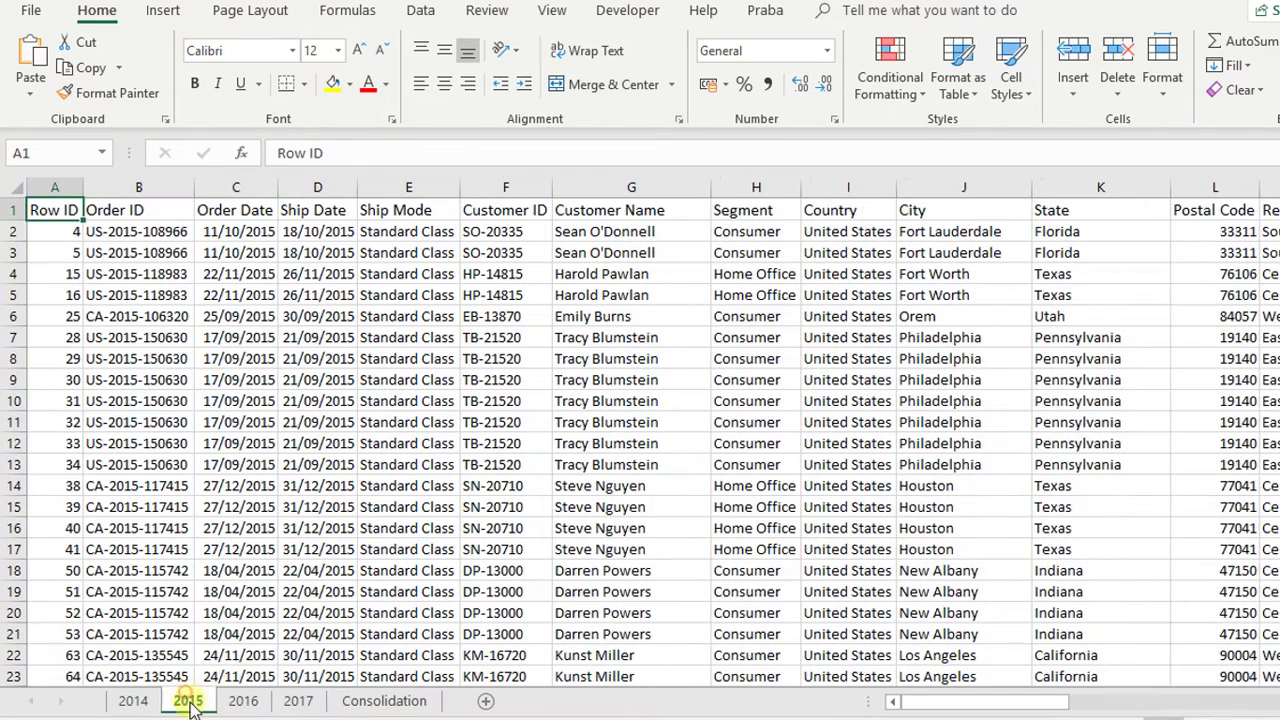
{"action": "left_click", "coordinate": [236, 704]}
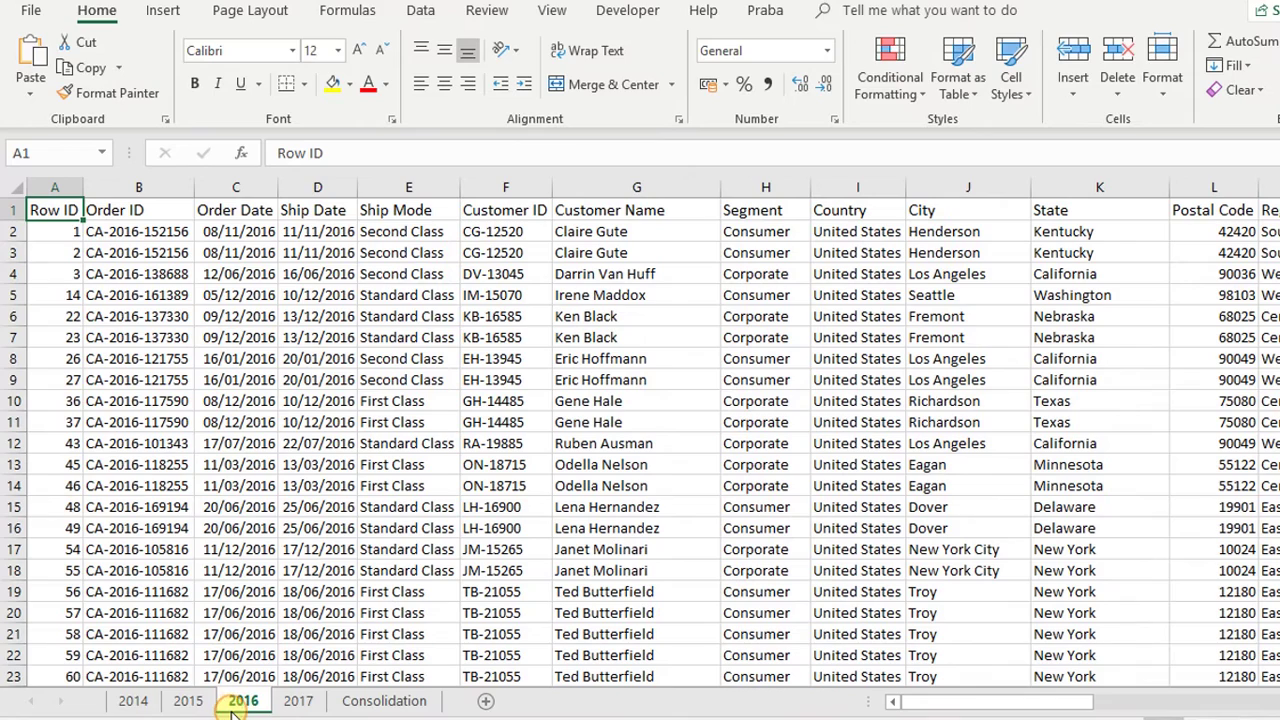
{"action": "left_click", "coordinate": [295, 701]}
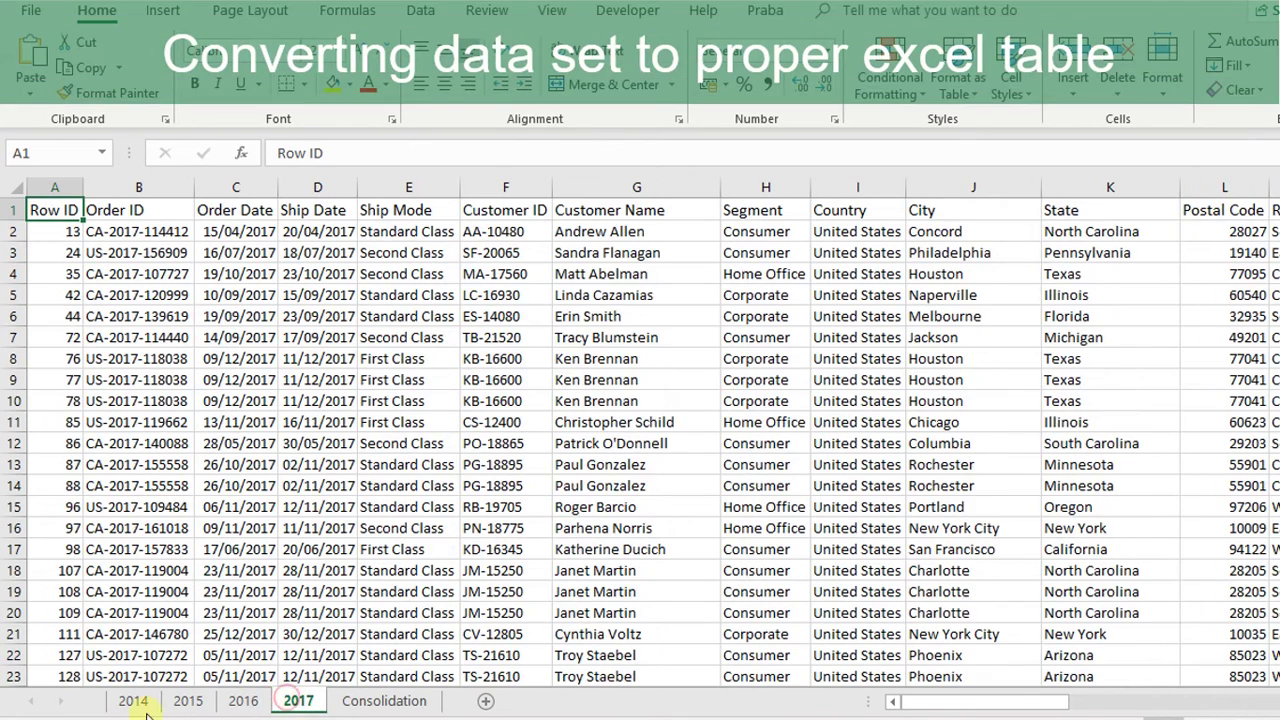
{"action": "left_click", "coordinate": [133, 702]}
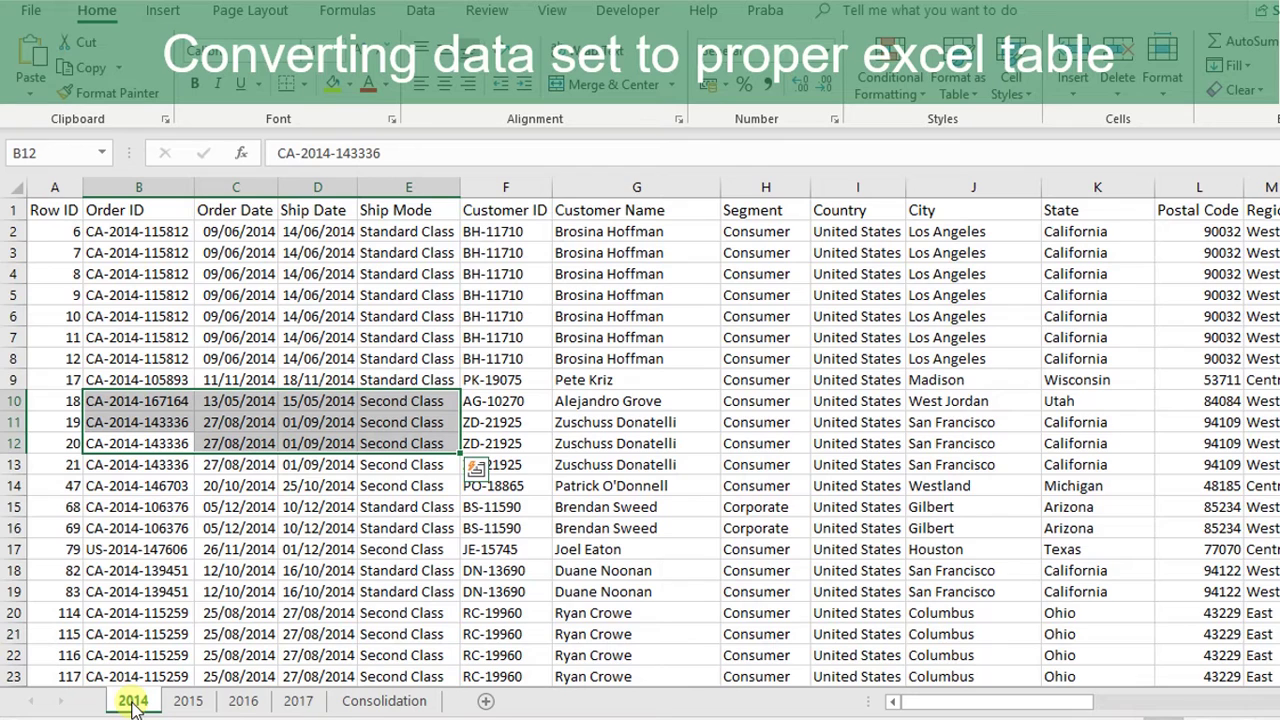
{"action": "left_click", "coordinate": [187, 313]}
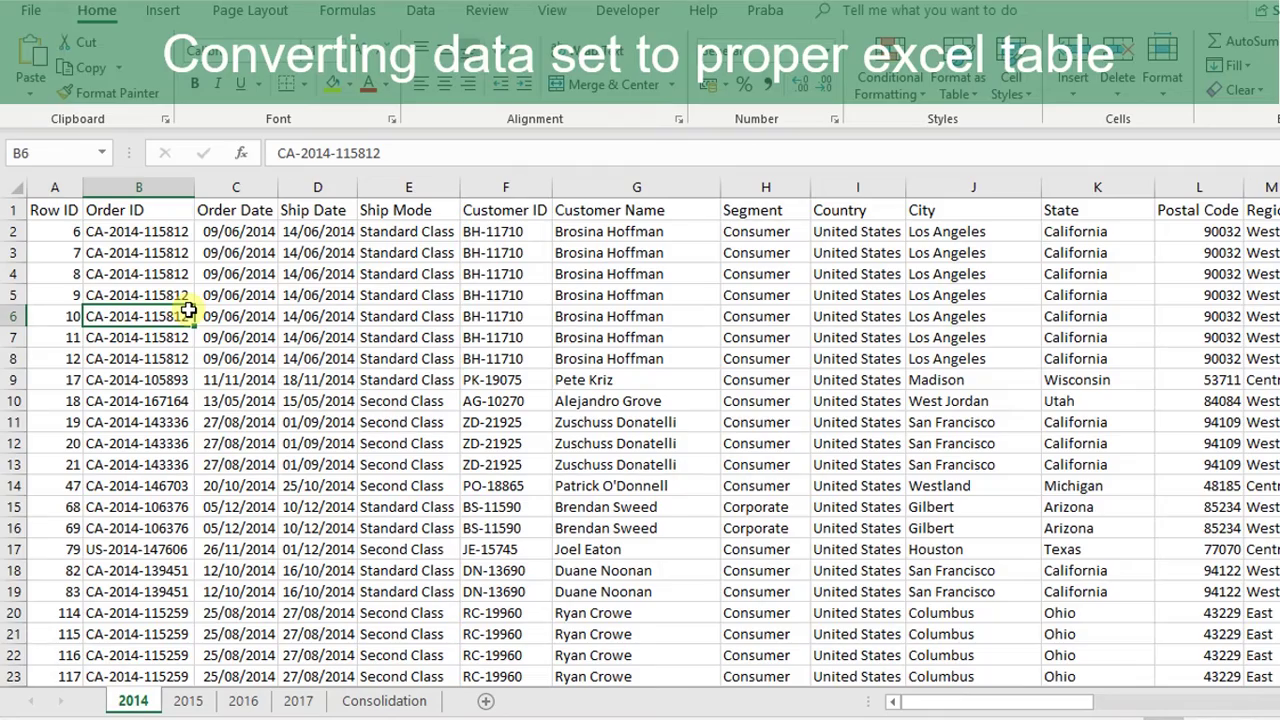
{"action": "left_click", "coordinate": [44, 212]}
{"action": "key", "text": "ctrl+shift+Right"}
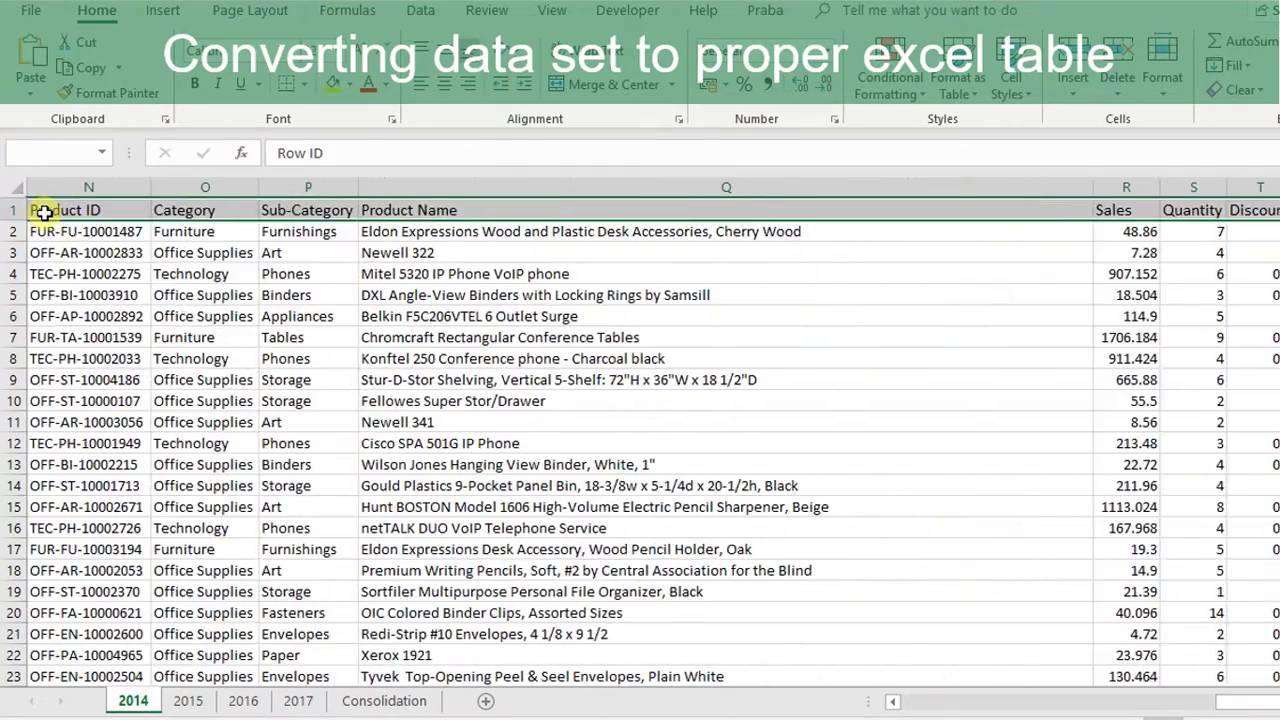
{"action": "key", "text": "ctrl+shift+Down"}
{"action": "key", "text": "ctrl+t"}
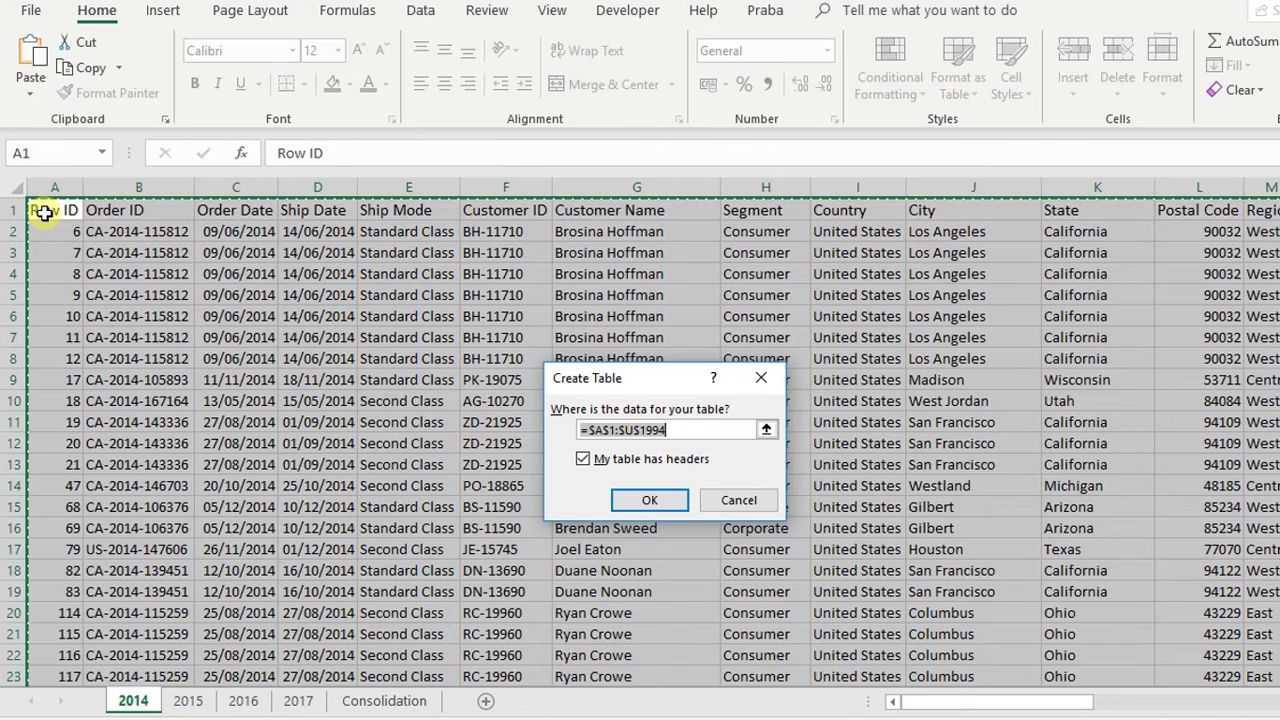
{"action": "key", "text": "Return"}
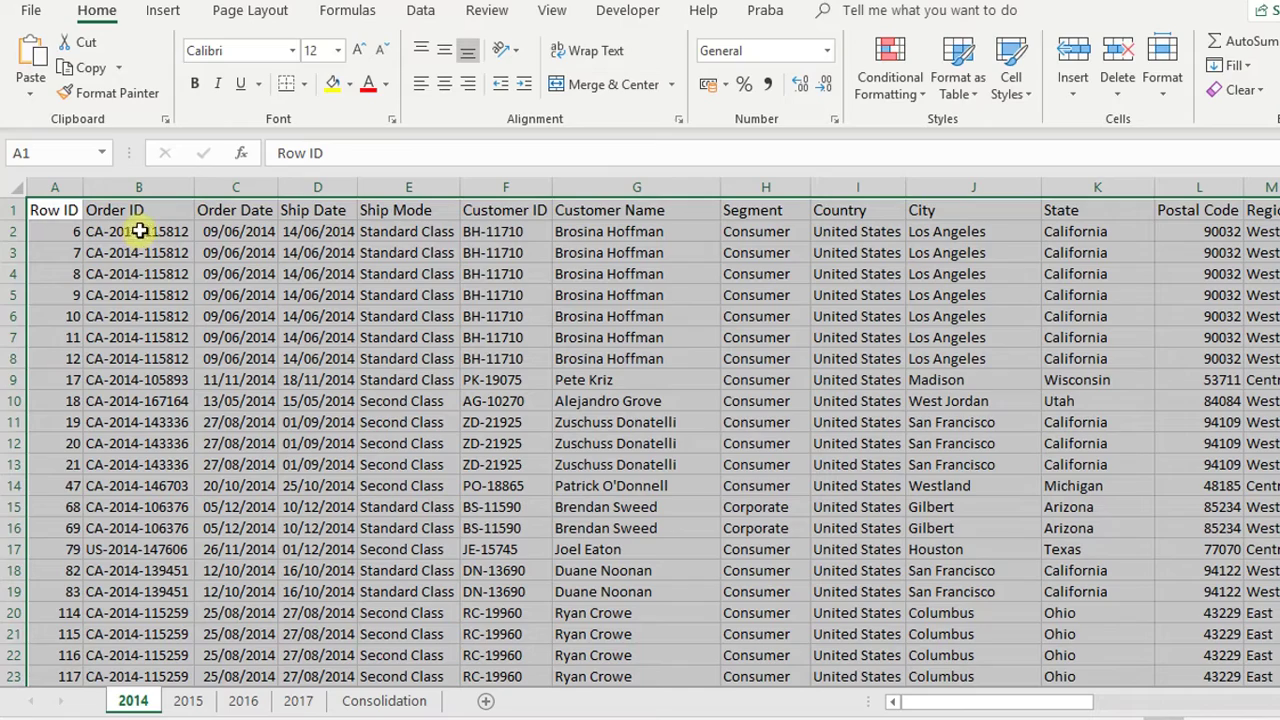
{"action": "key", "text": "ctrl+t"}
{"action": "key", "text": "Escape"}
{"action": "left_click", "coordinate": [230, 296]}
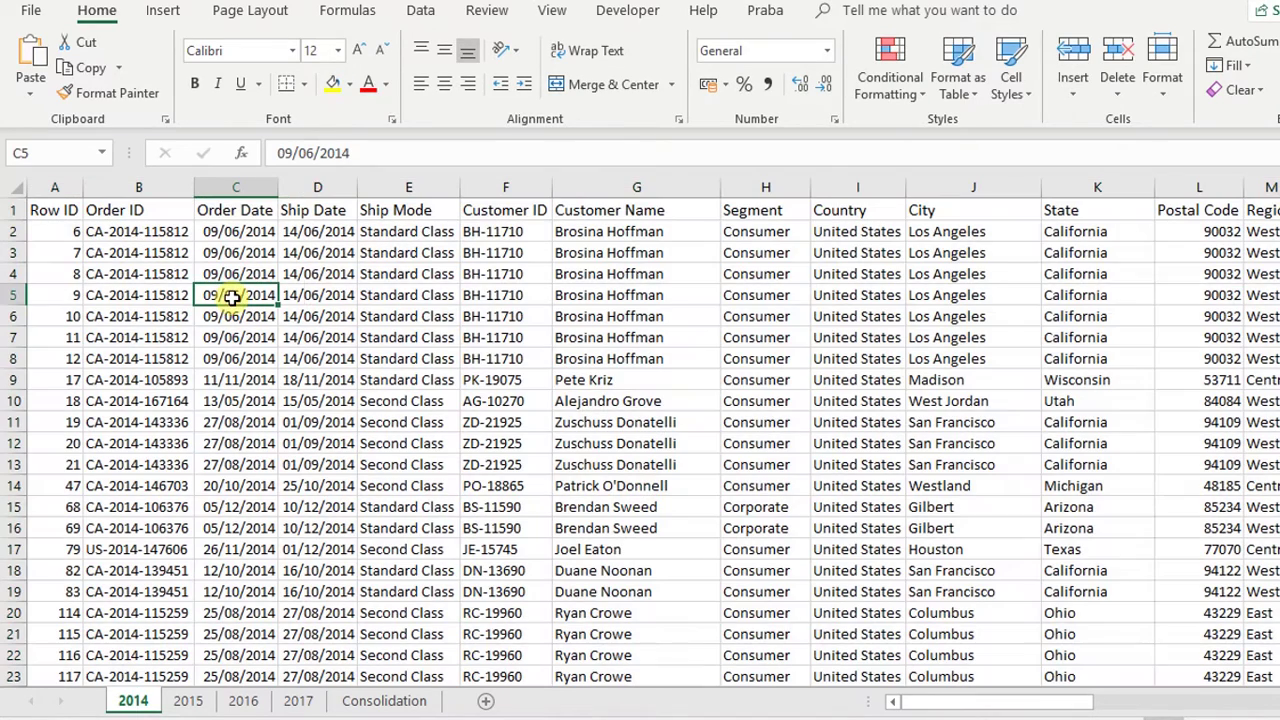
{"action": "key", "text": "ctrl+t"}
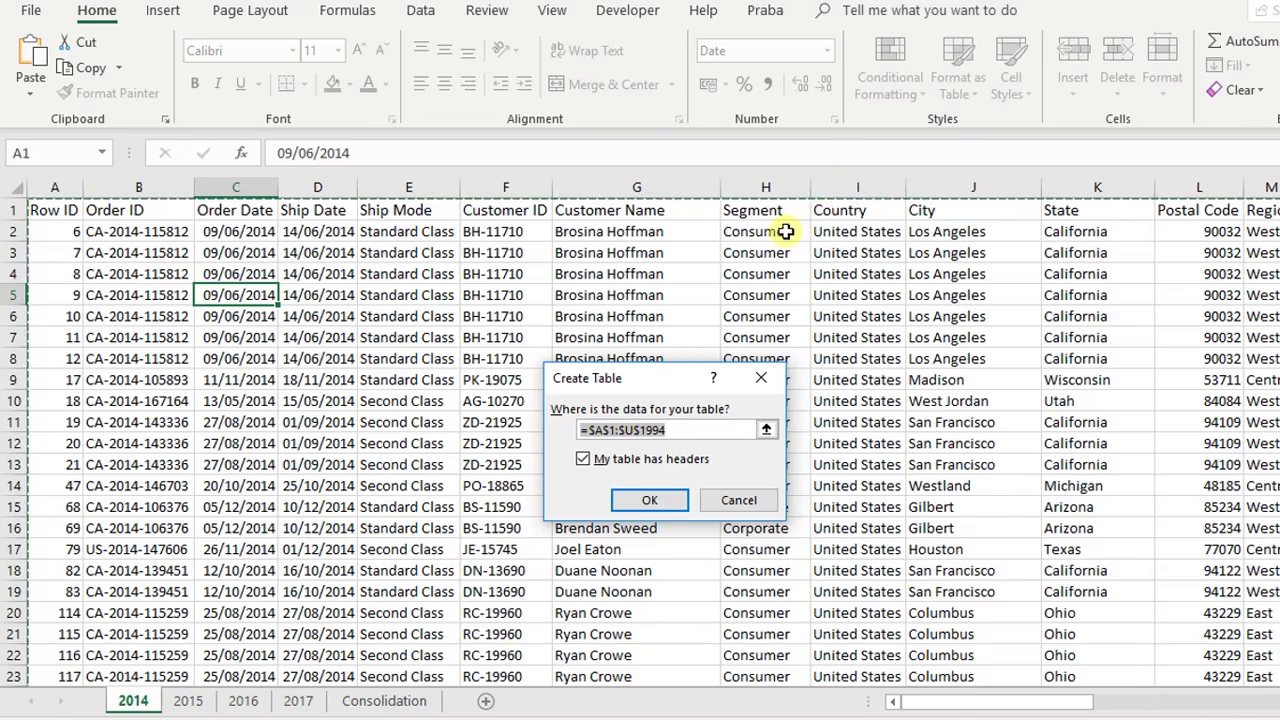
{"action": "key", "text": "Escape"}
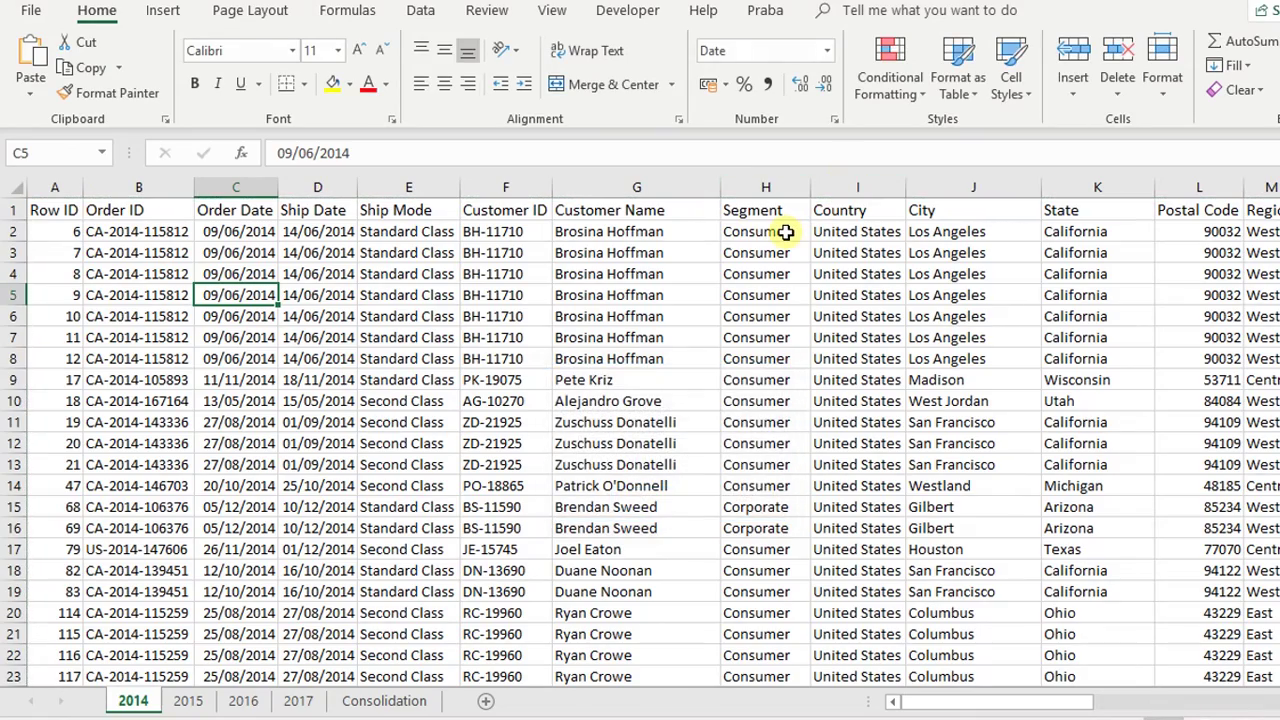
Convert the full data range A1:U1994 on the 2014 sheet into an Excel table with headers
{"action": "key", "text": "ctrl+Home"}
{"action": "key", "text": "ctrl+shift+Right"}
{"action": "key", "text": "ctrl+shift+Down"}
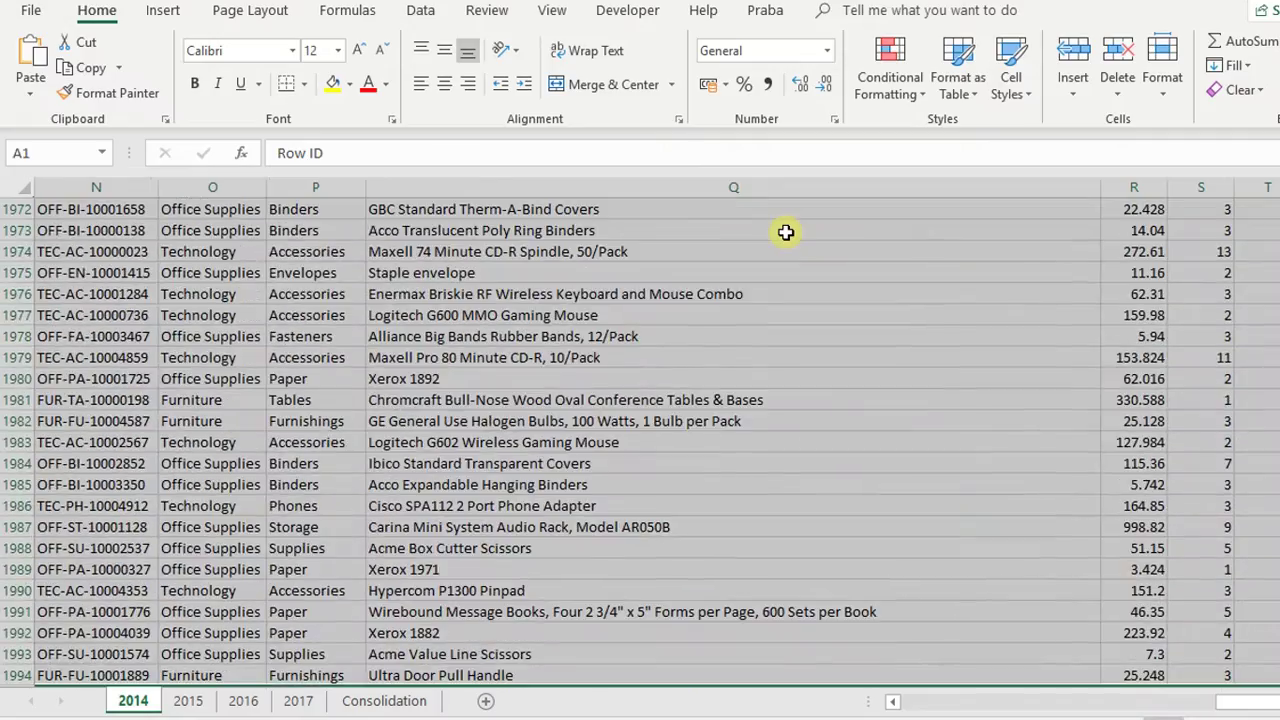
{"action": "key", "text": "ctrl+BackSpace"}
{"action": "key", "text": "ctrl+t"}
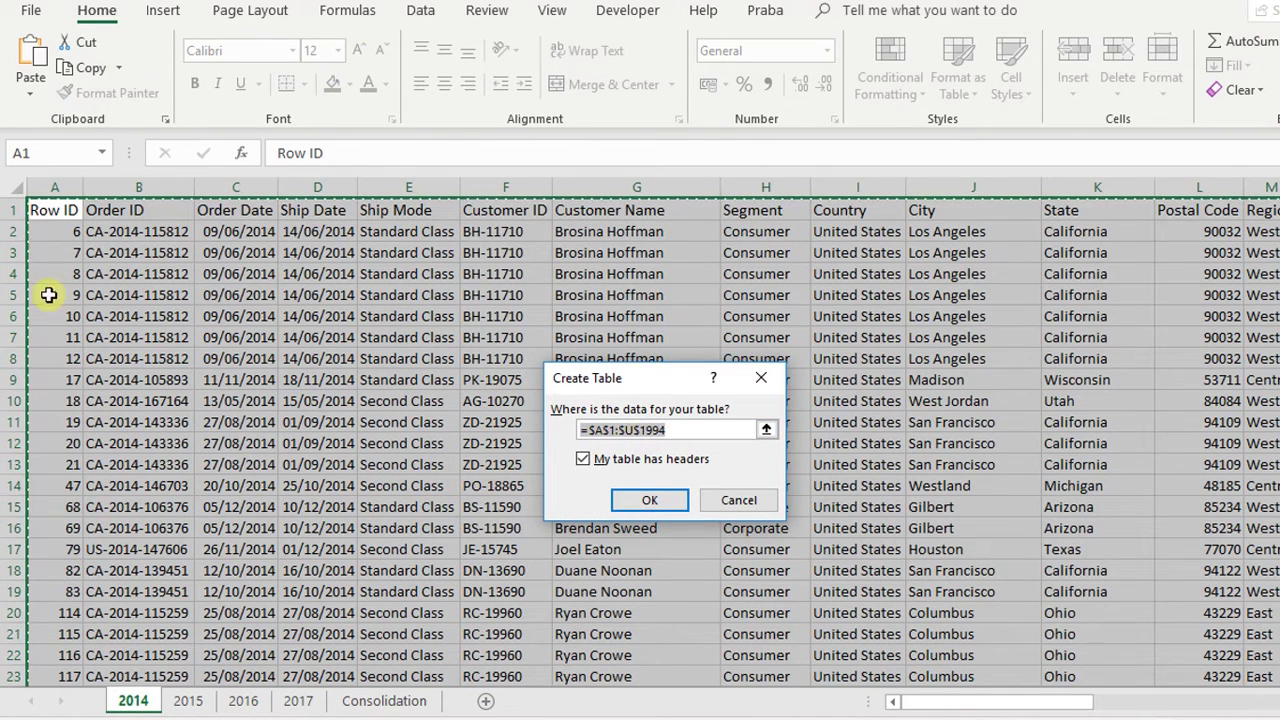
{"action": "left_click", "coordinate": [626, 459]}
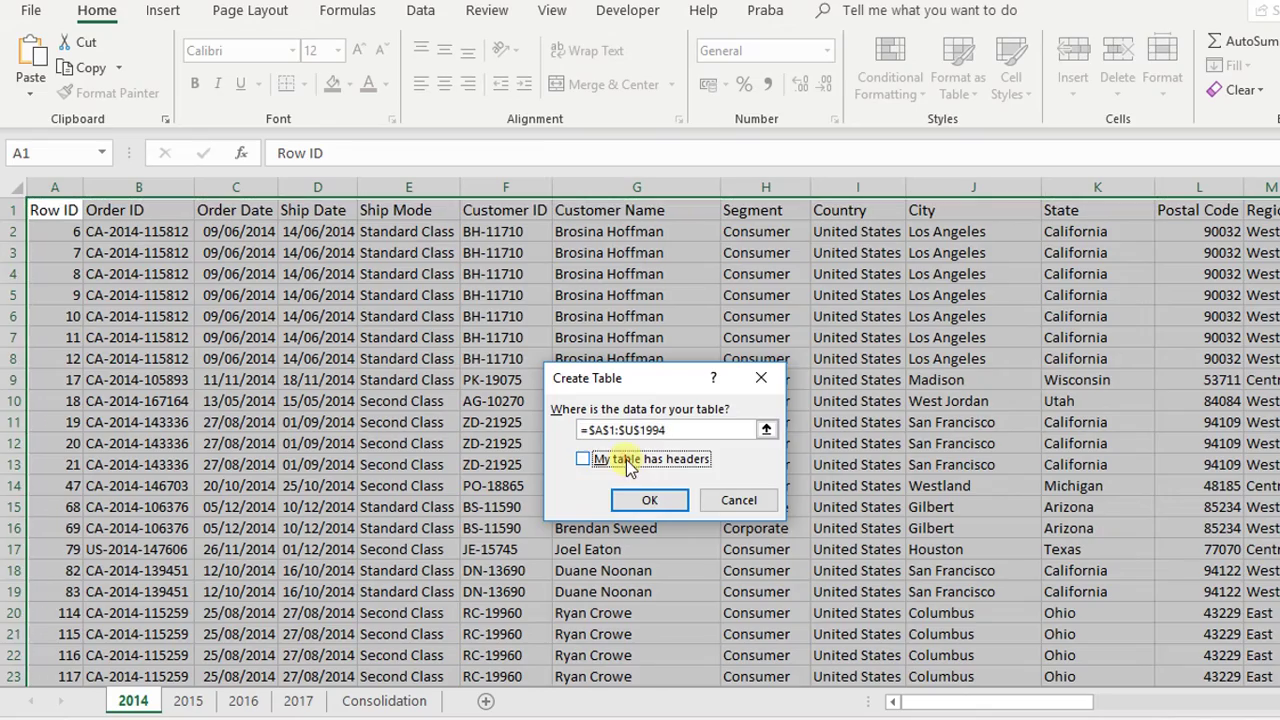
{"action": "left_click", "coordinate": [618, 500]}
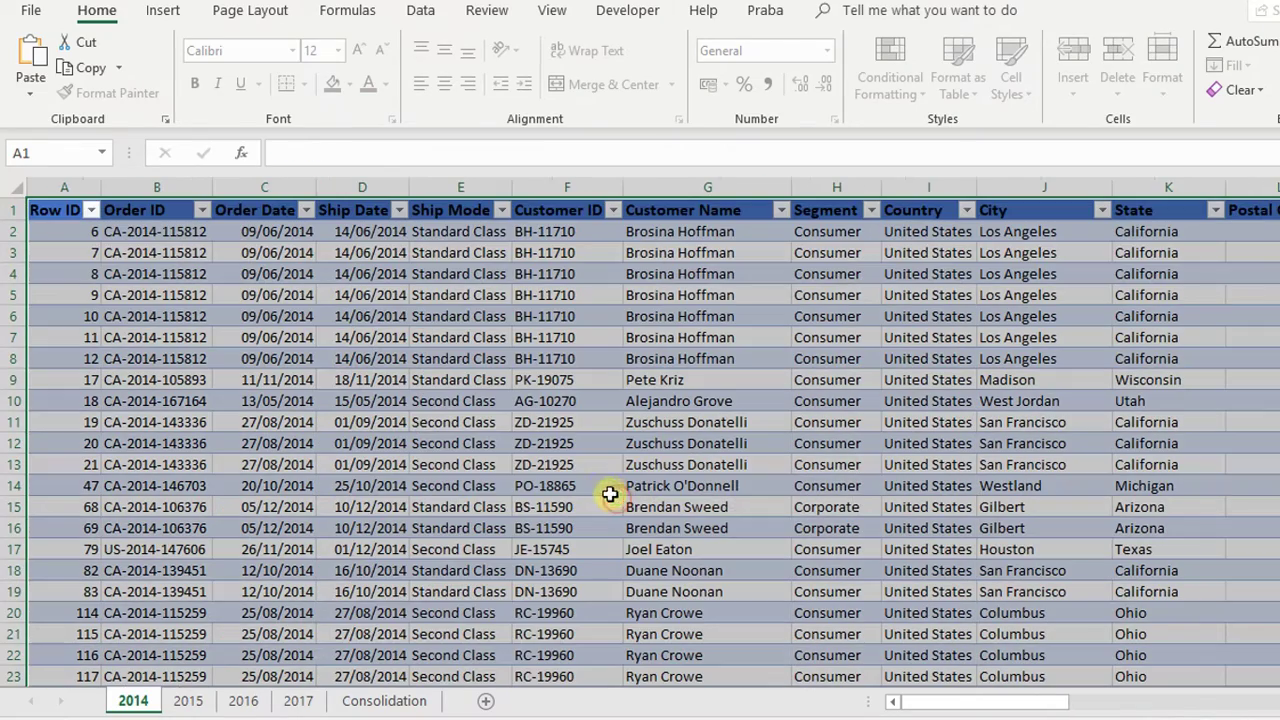
Convert the data set on the 2015 sheet into an Excel table with headers
{"action": "left_click", "coordinate": [188, 701]}
{"action": "left_click", "coordinate": [252, 424]}
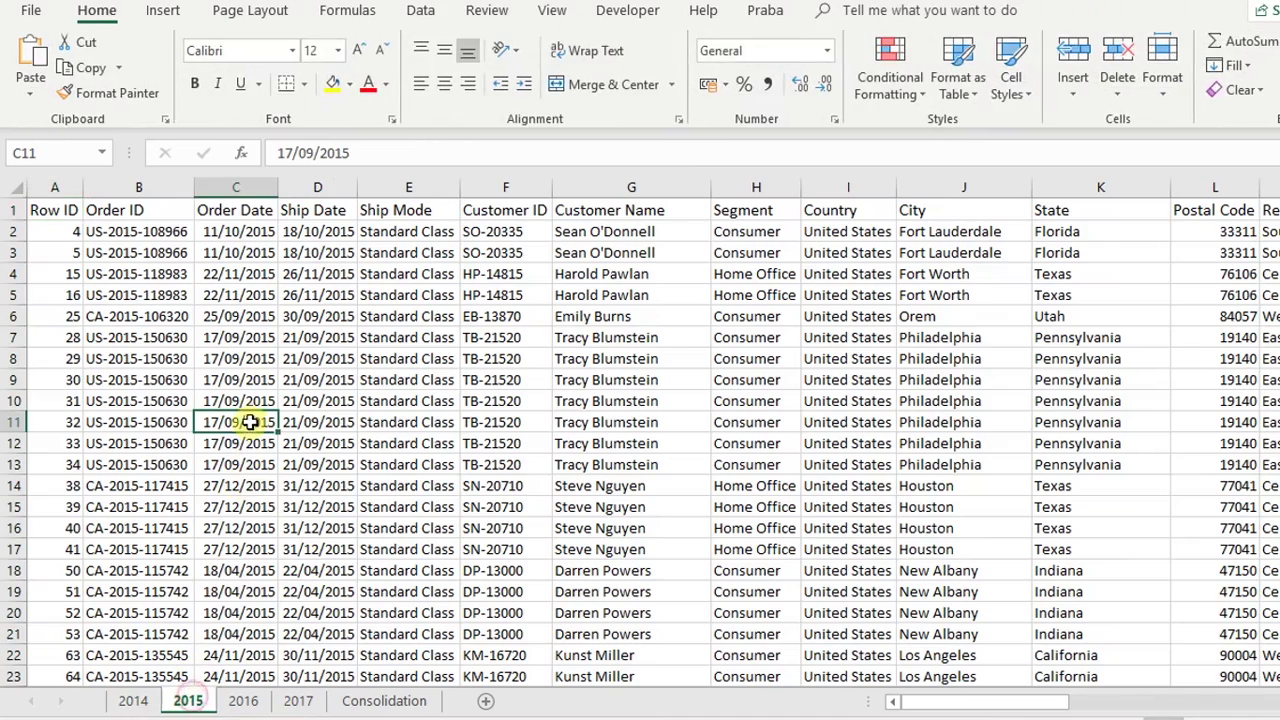
{"action": "key", "text": "ctrl+t"}
{"action": "key", "text": "Return"}
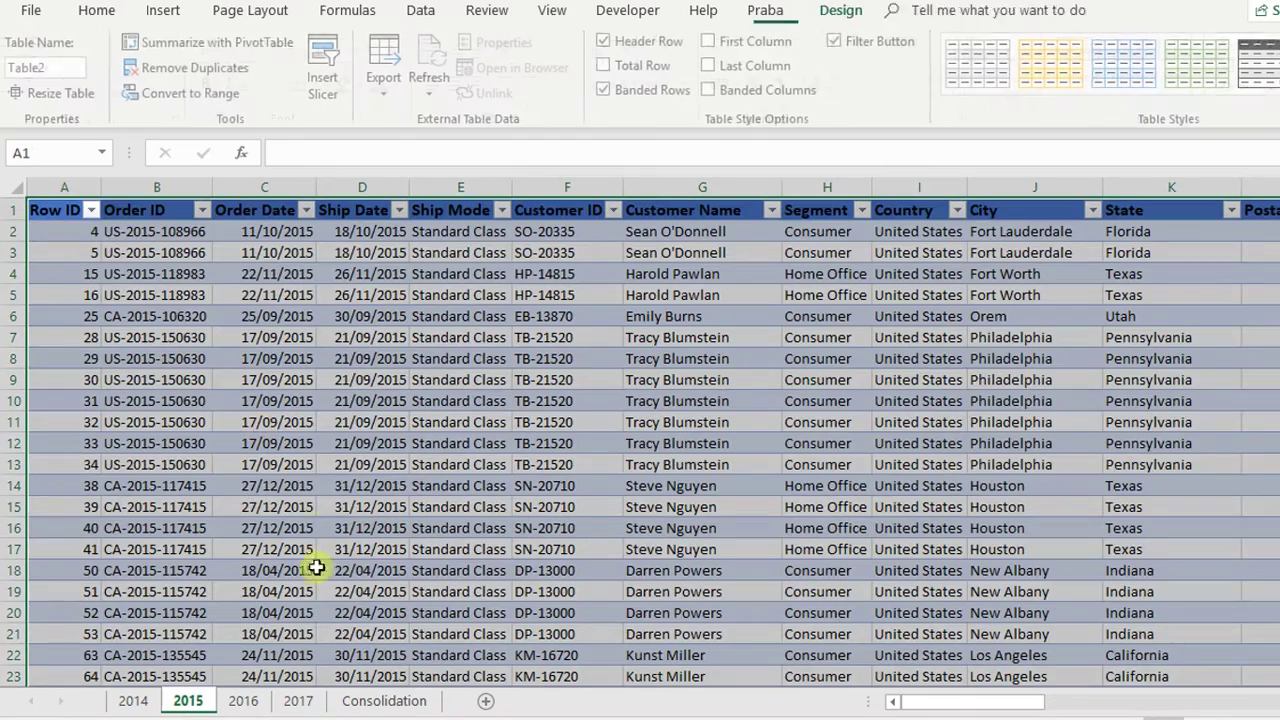
Convert the data set on the 2016 sheet into an Excel table with headers
{"action": "left_click", "coordinate": [243, 701]}
{"action": "left_click", "coordinate": [257, 443]}
{"action": "key", "text": "ctrl+t"}
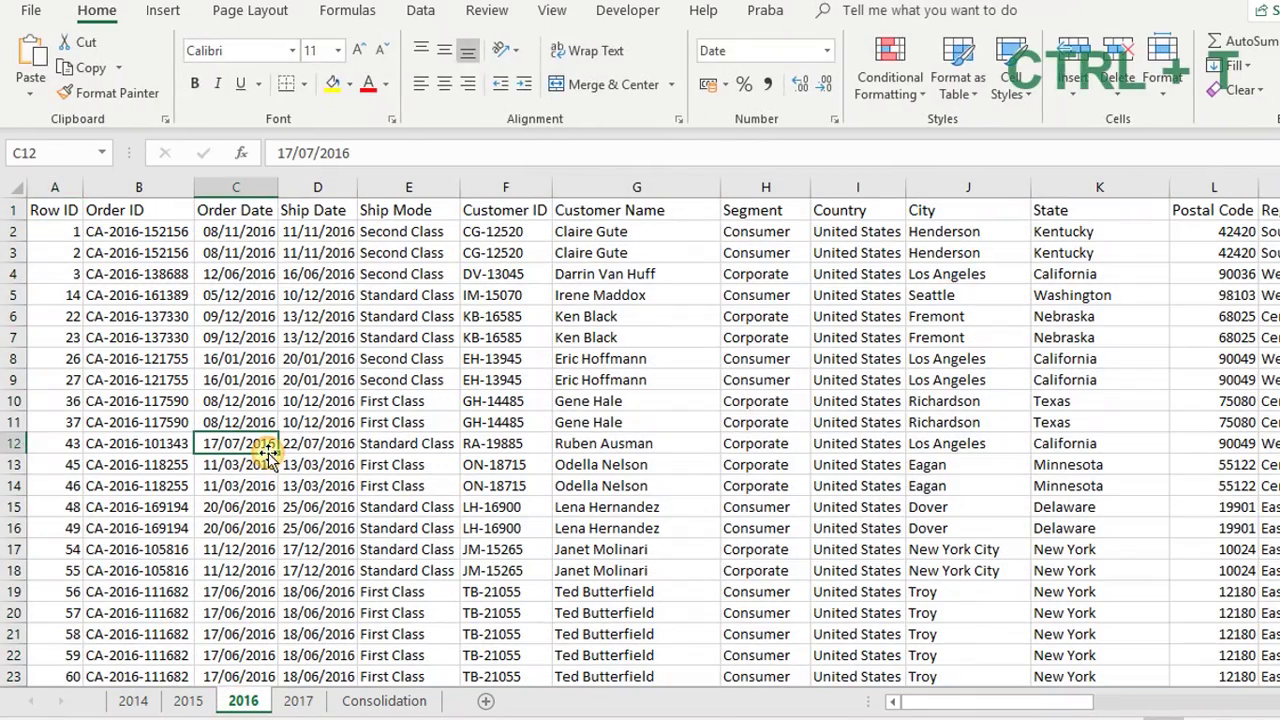
{"action": "key", "text": "Return"}
Convert the data range A1:U3313 on the 2017 sheet into an Excel table with headers
{"action": "left_click", "coordinate": [298, 701]}
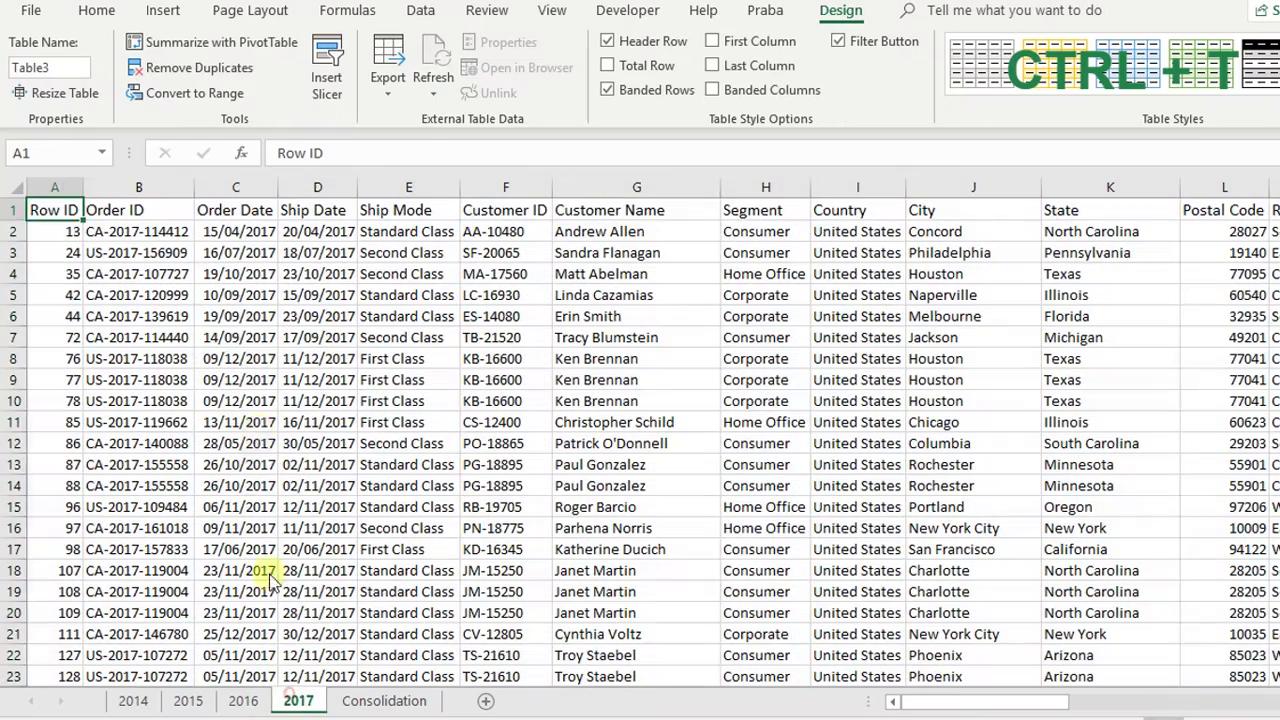
{"action": "left_click", "coordinate": [247, 378]}
{"action": "key", "text": "ctrl+t"}
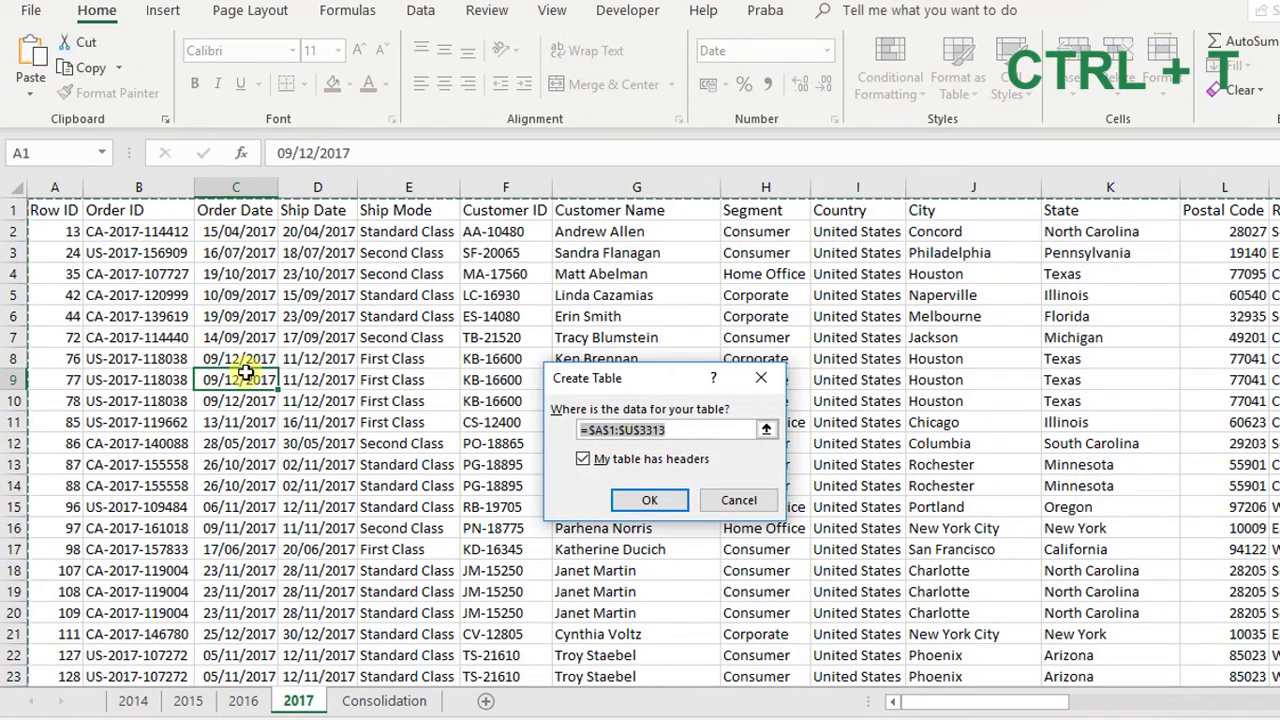
{"action": "key", "text": "Return"}
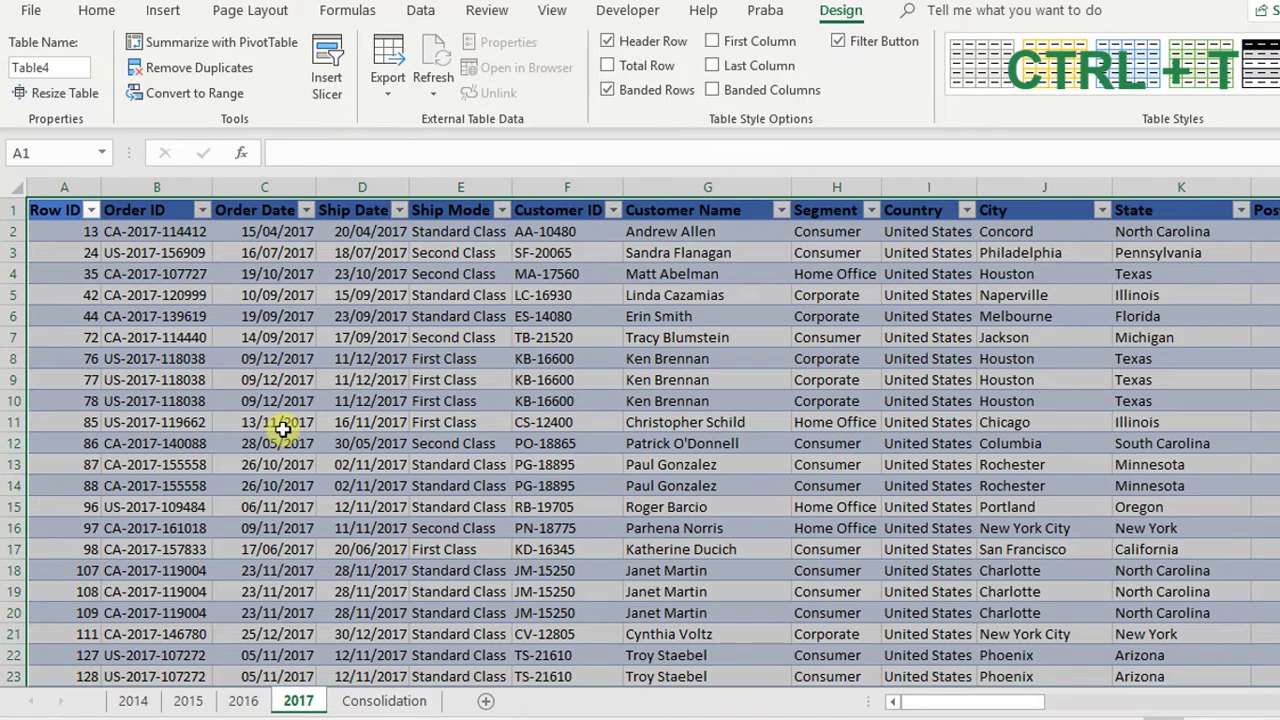
Load the 2014 sheet's table into the Power Query Editor and rename the query as Table2014
{"action": "left_click", "coordinate": [130, 703]}
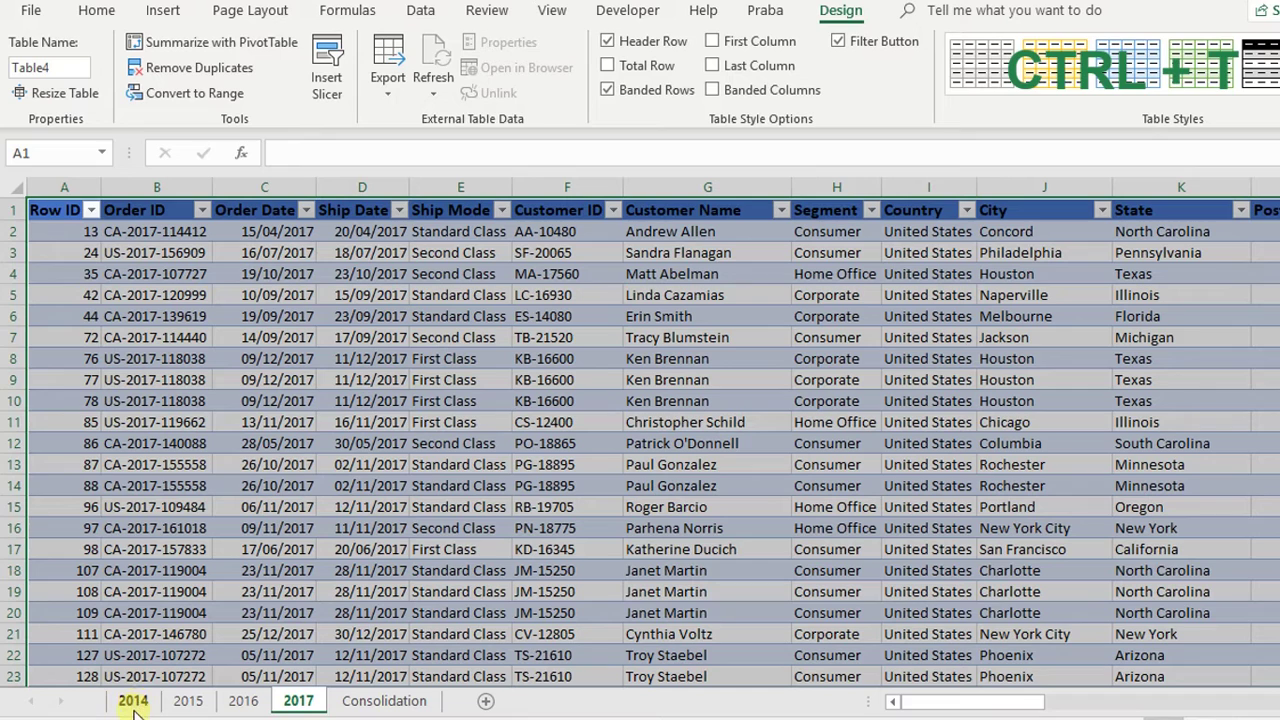
{"action": "left_click", "coordinate": [134, 703]}
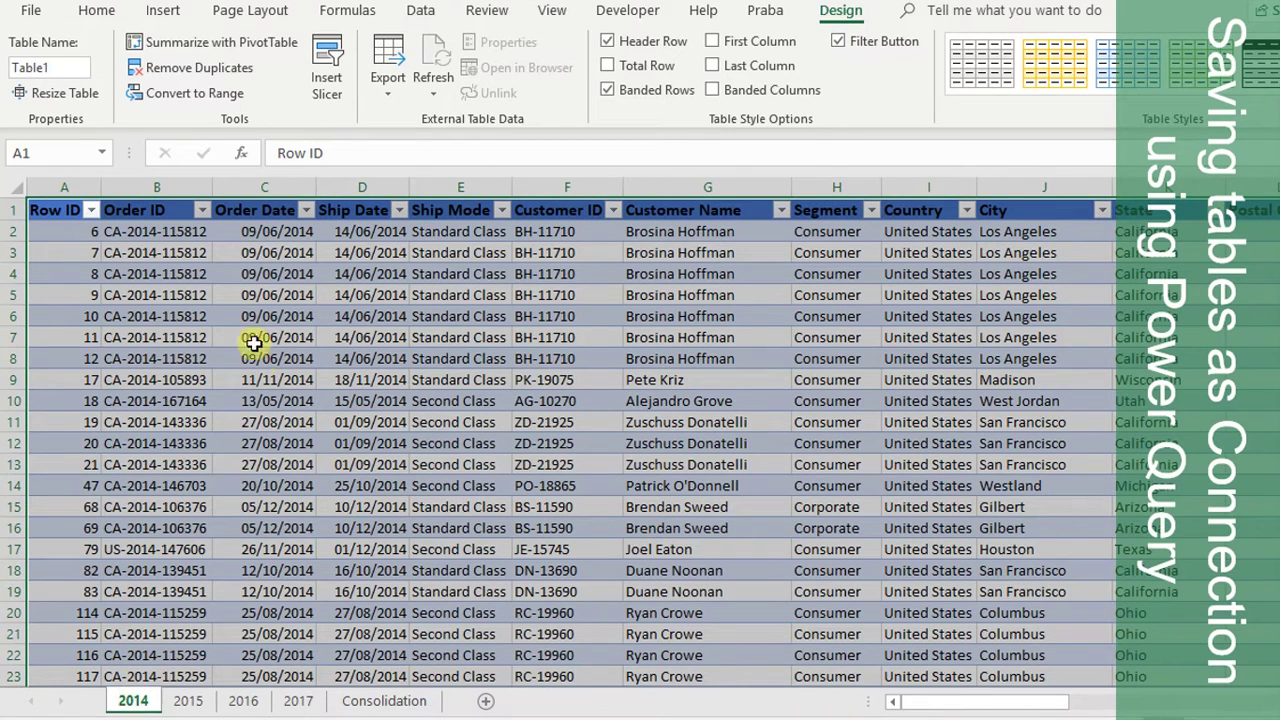
{"action": "left_click", "coordinate": [200, 318]}
{"action": "left_click", "coordinate": [147, 418]}
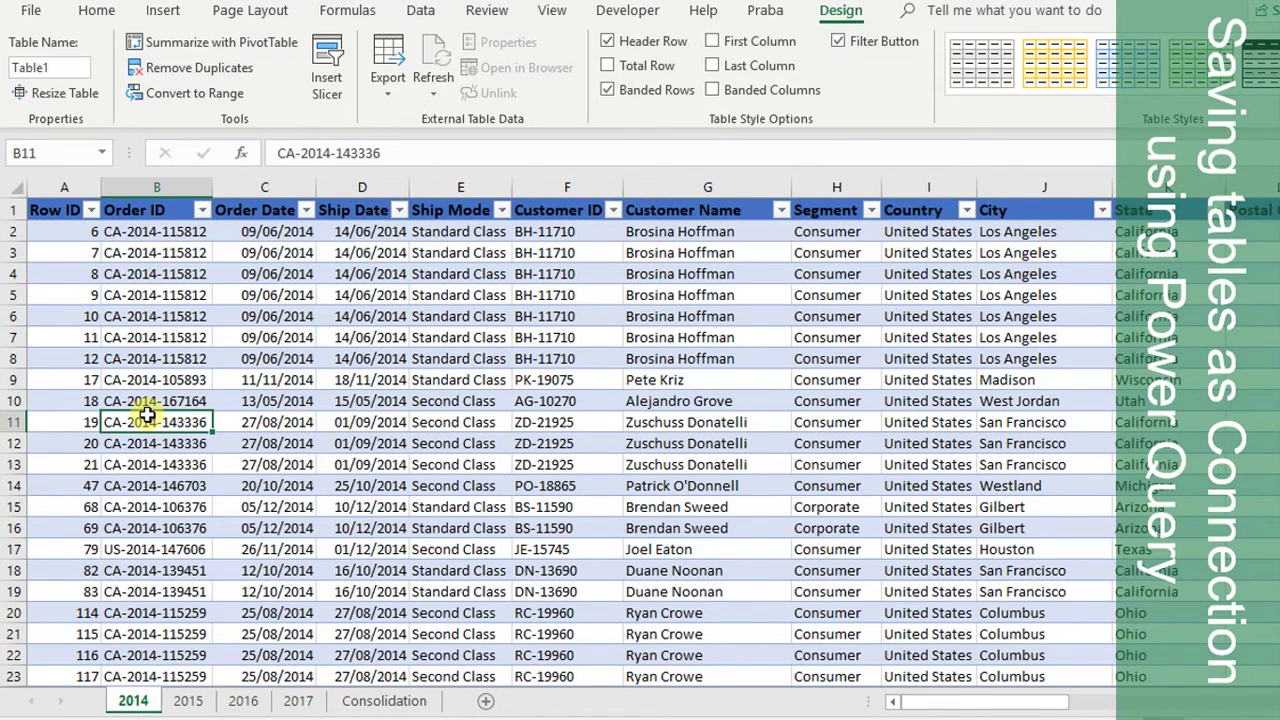
{"action": "left_click", "coordinate": [422, 10]}
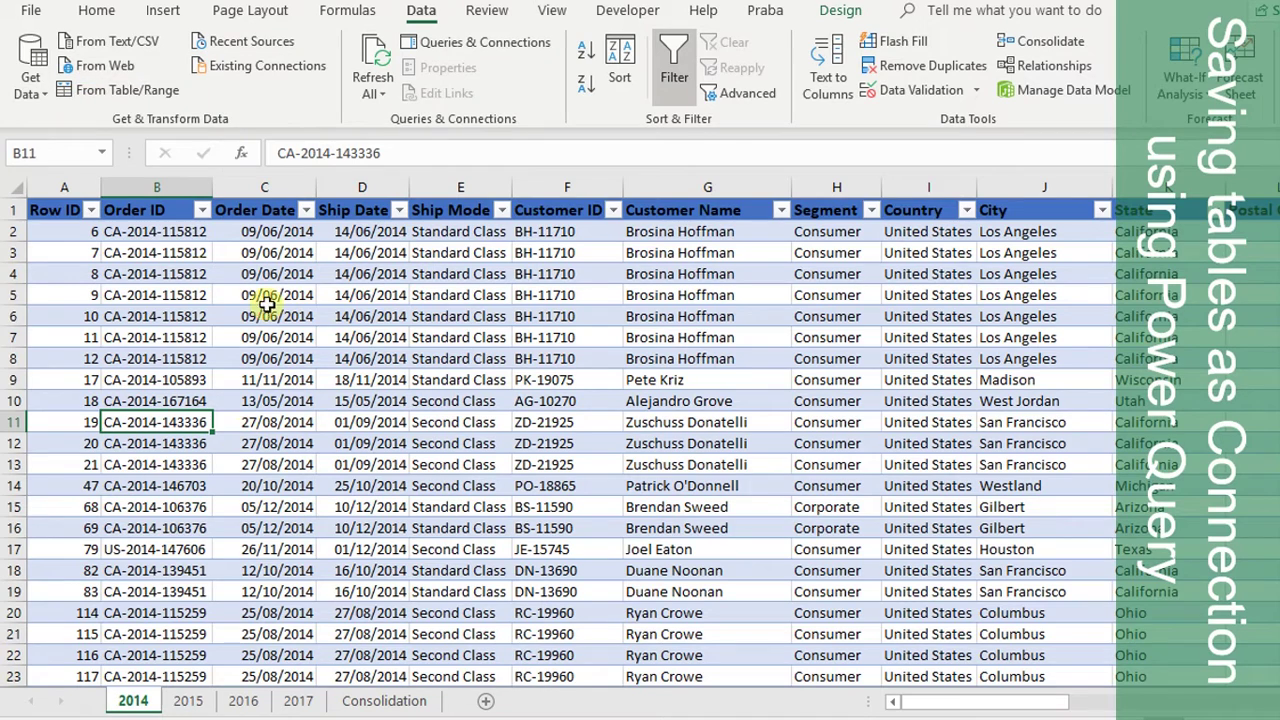
{"action": "left_click", "coordinate": [113, 94]}
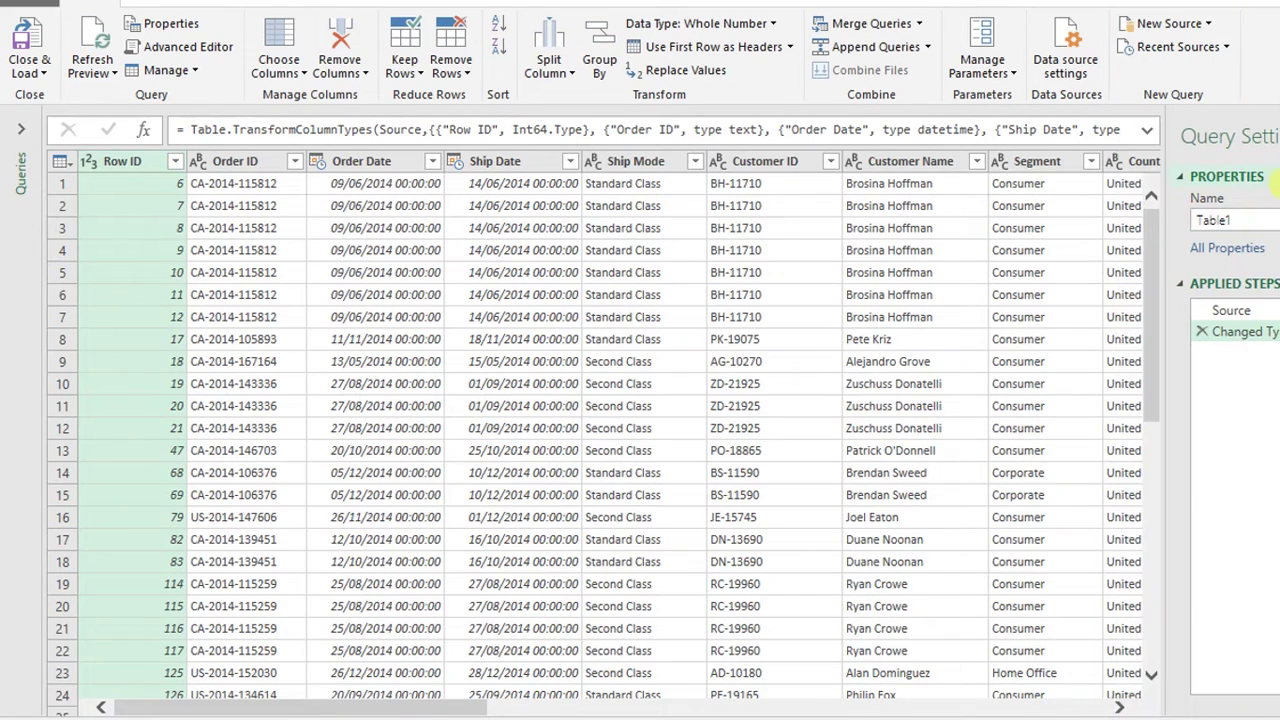
{"action": "left_click", "coordinate": [1268, 218]}
{"action": "key", "text": "BackSpace"}
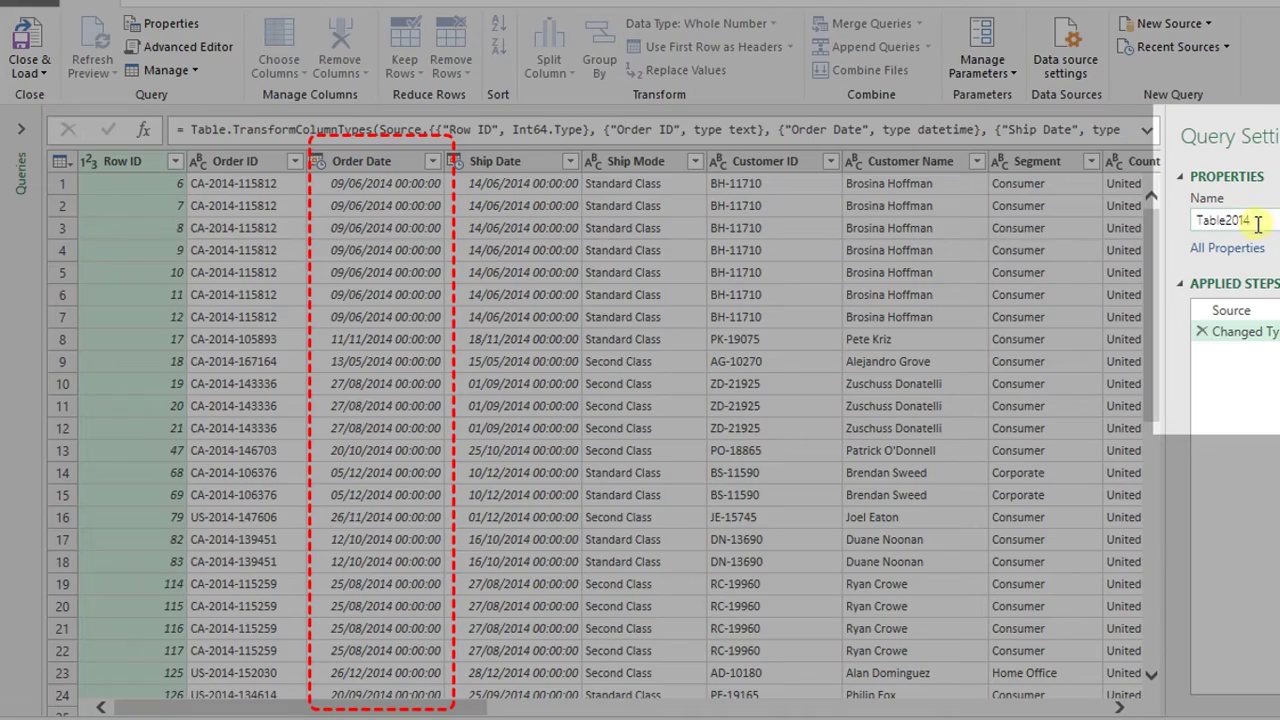
Rename the 2014 query as QTable2014
{"action": "left_click", "coordinate": [1199, 221]}
{"action": "type", "text": "Q"}
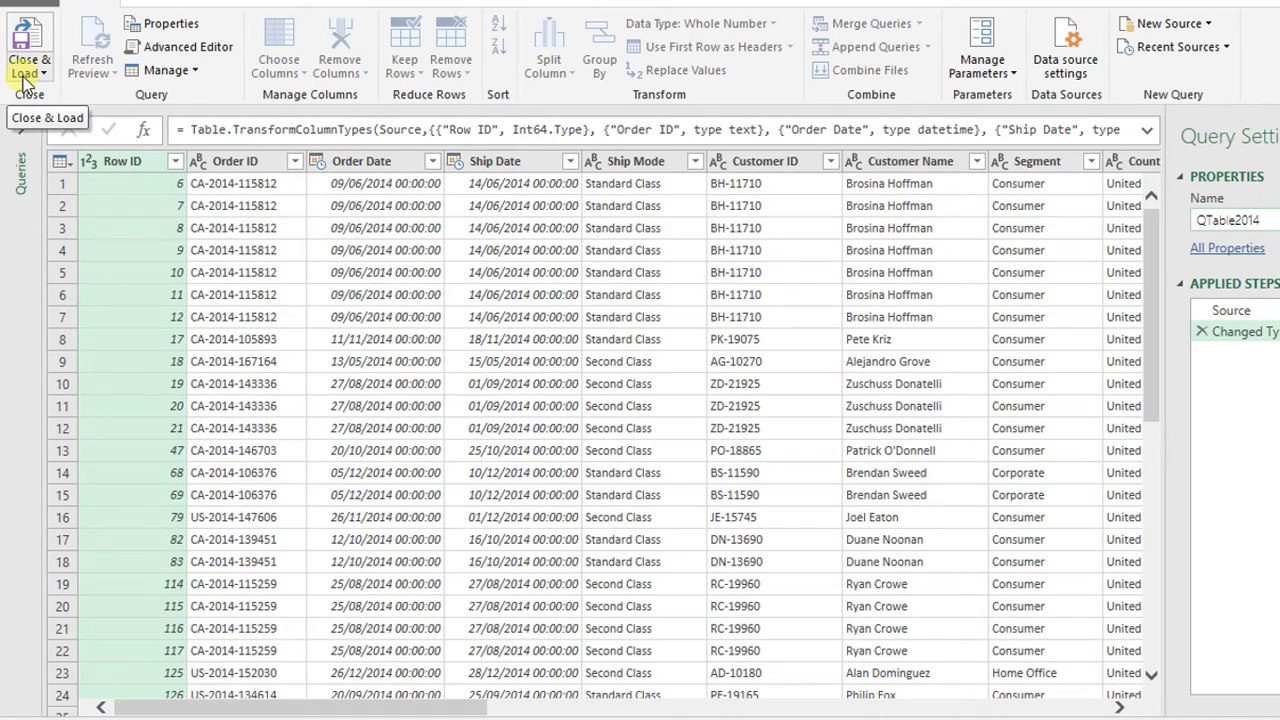
{"action": "left_click", "coordinate": [26, 80]}
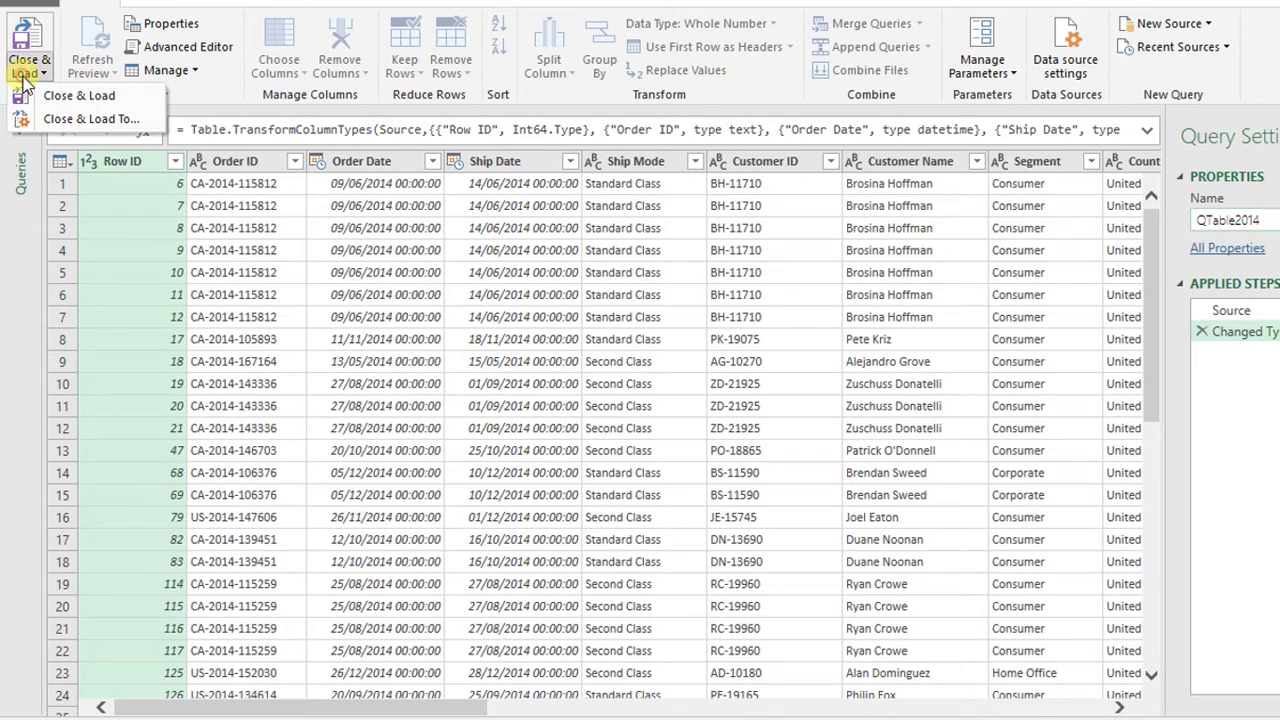
{"action": "left_click", "coordinate": [42, 120]}
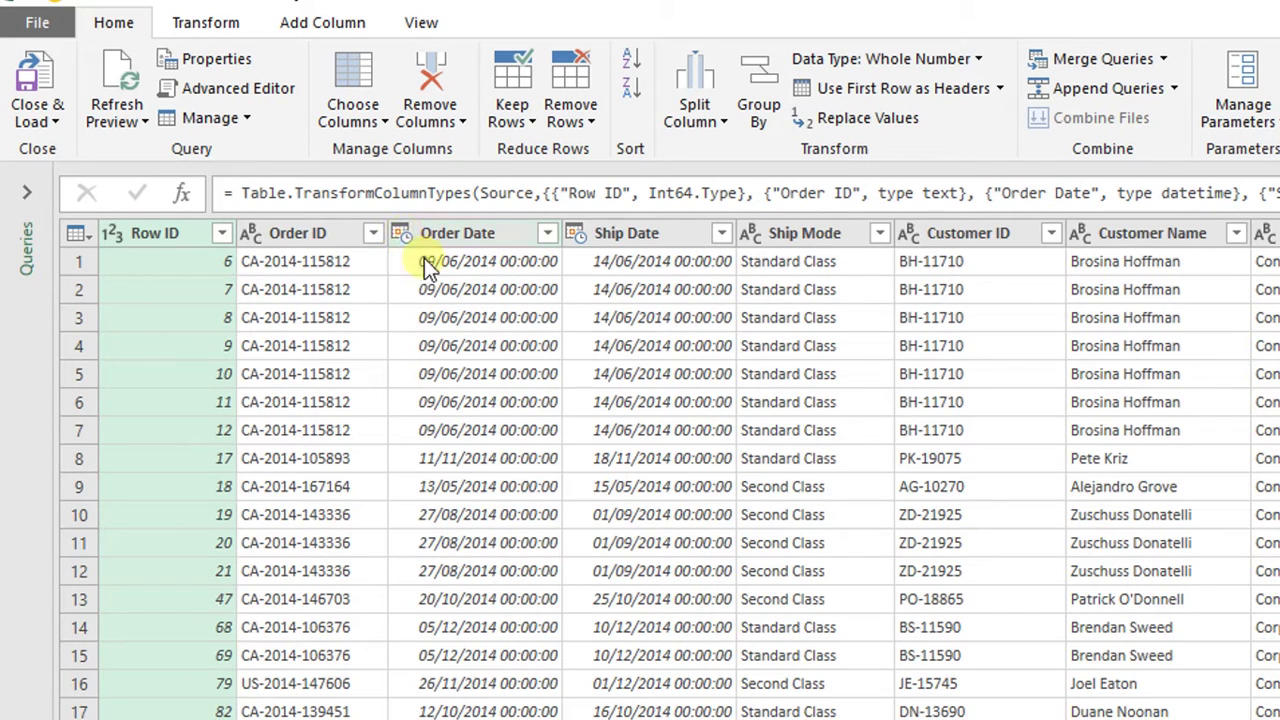
Examine the data types available for the Order Date column without changing its type
{"action": "left_click", "coordinate": [431, 261]}
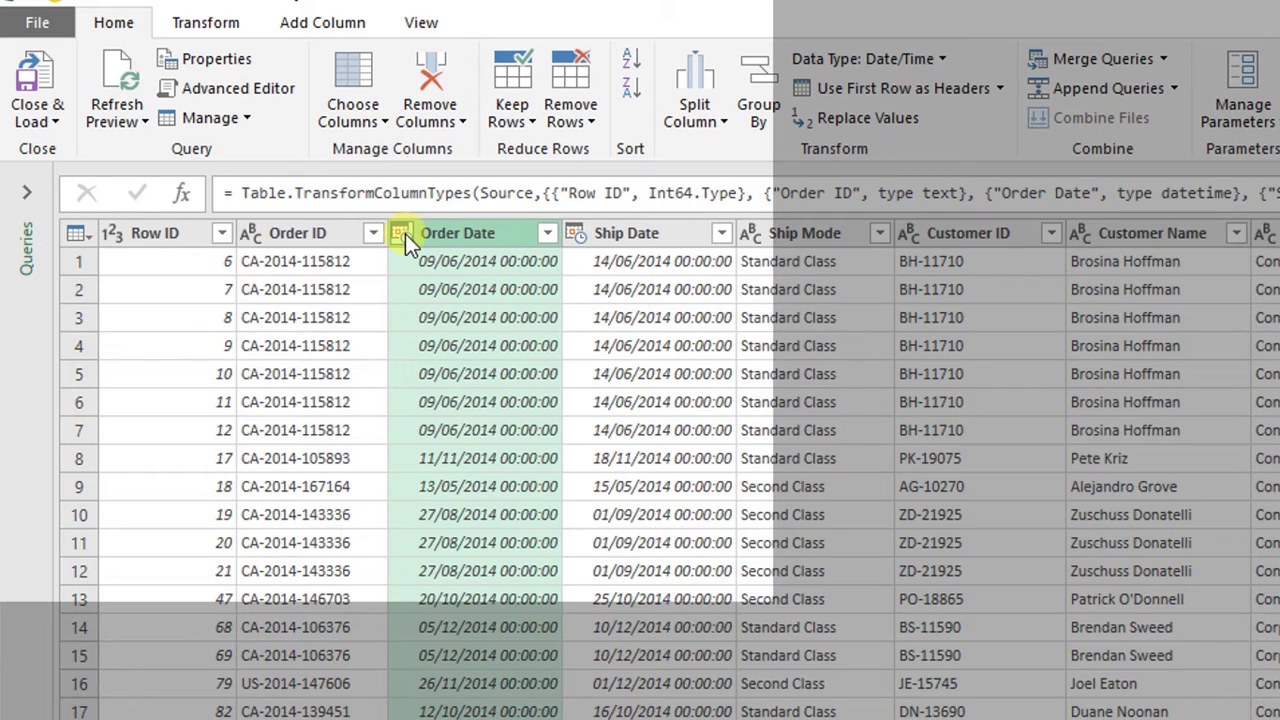
{"action": "left_click", "coordinate": [222, 30]}
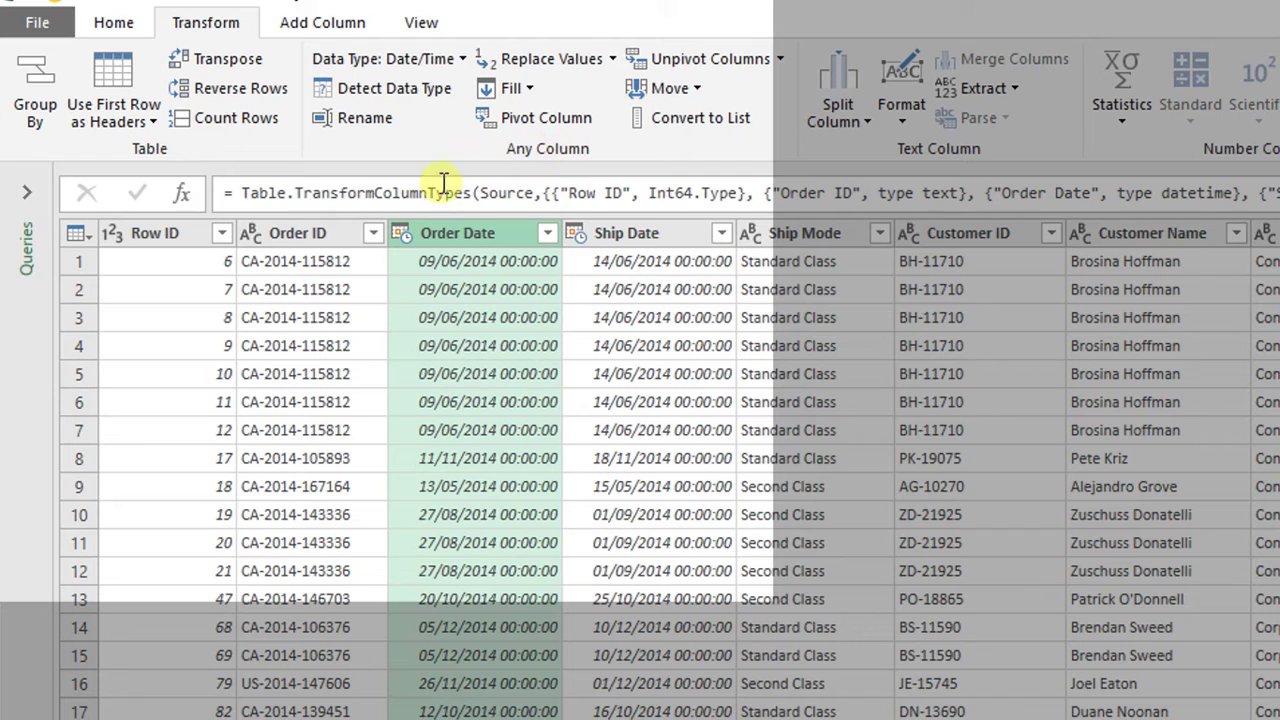
{"action": "left_click", "coordinate": [458, 64]}
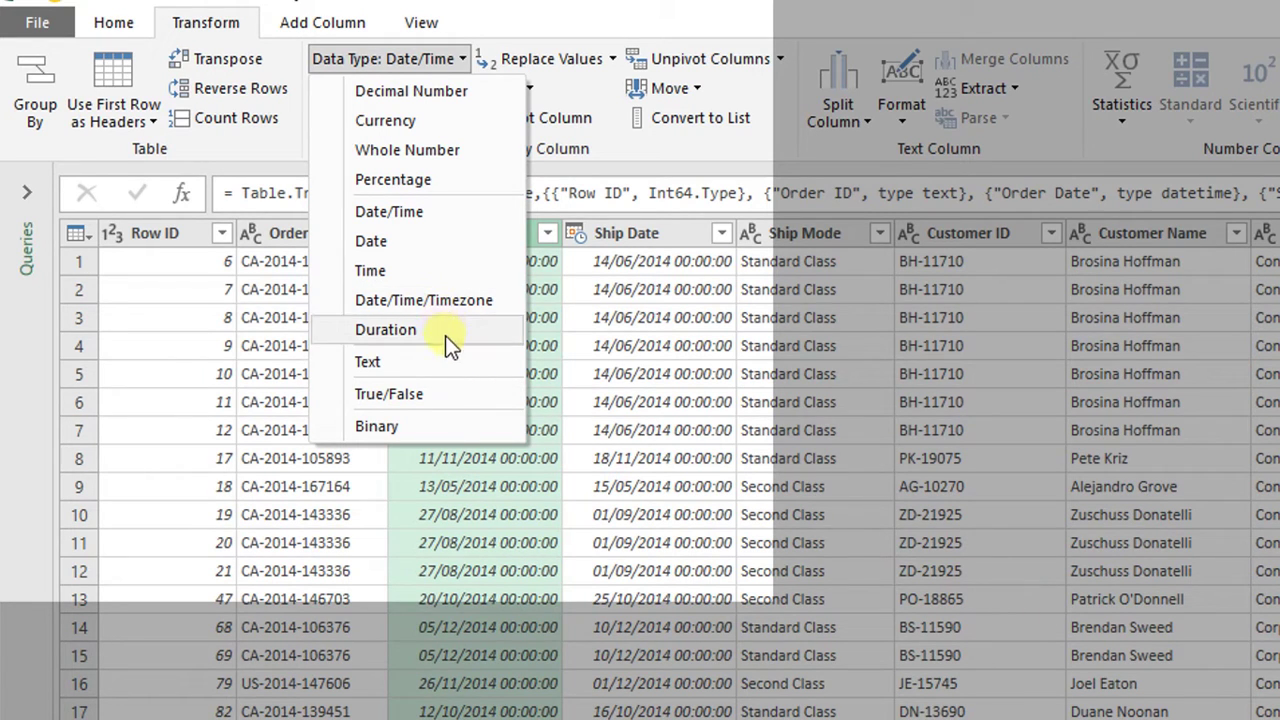
{"action": "key", "text": "Escape"}
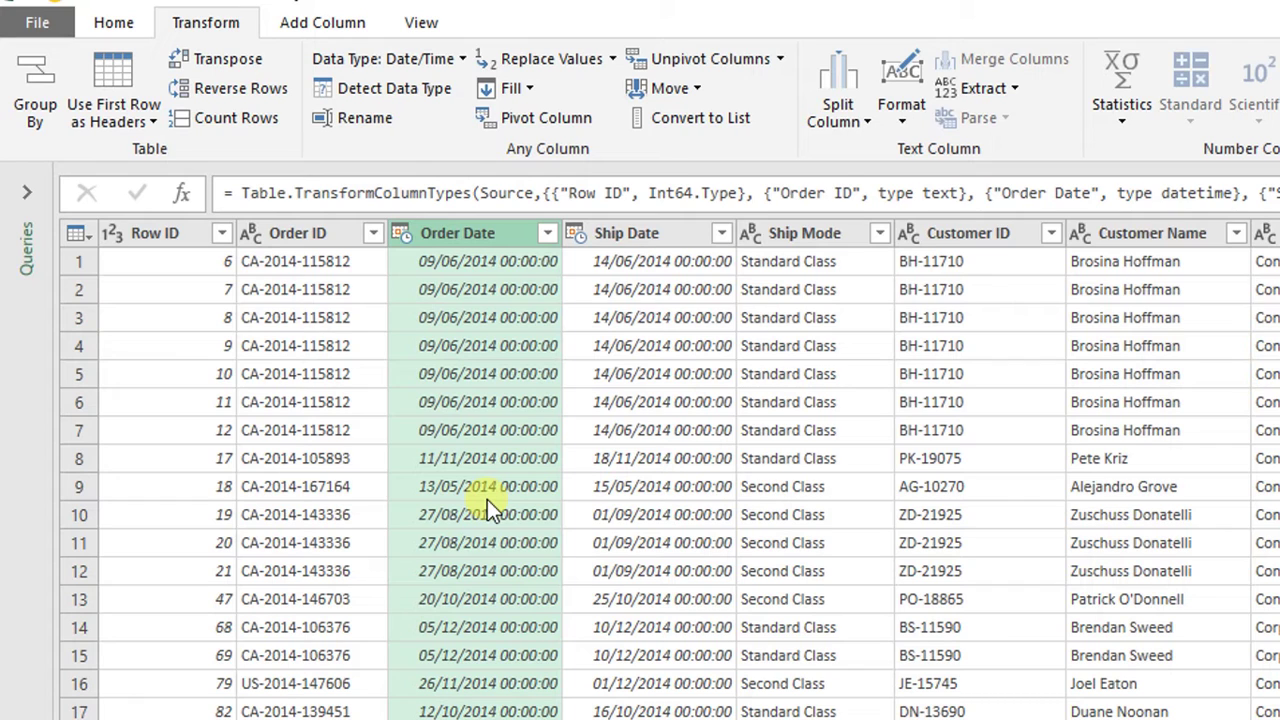
{"action": "left_click", "coordinate": [329, 320]}
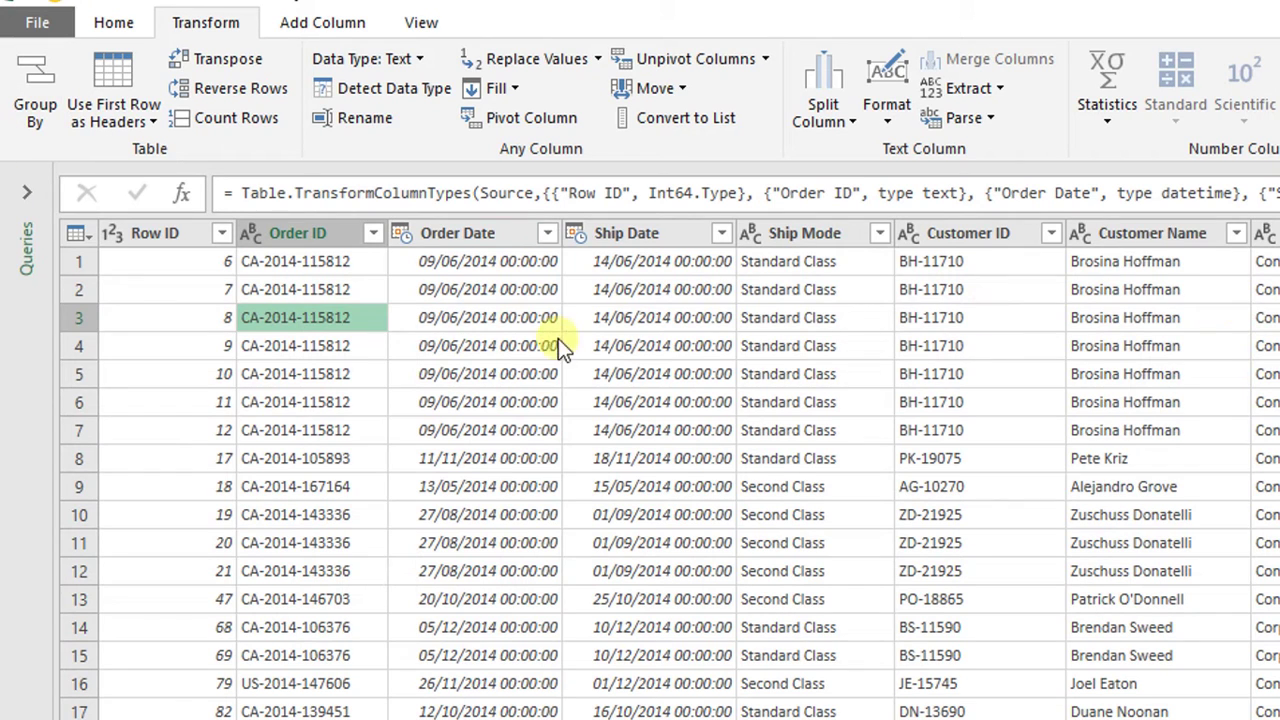
{"action": "left_click", "coordinate": [318, 262]}
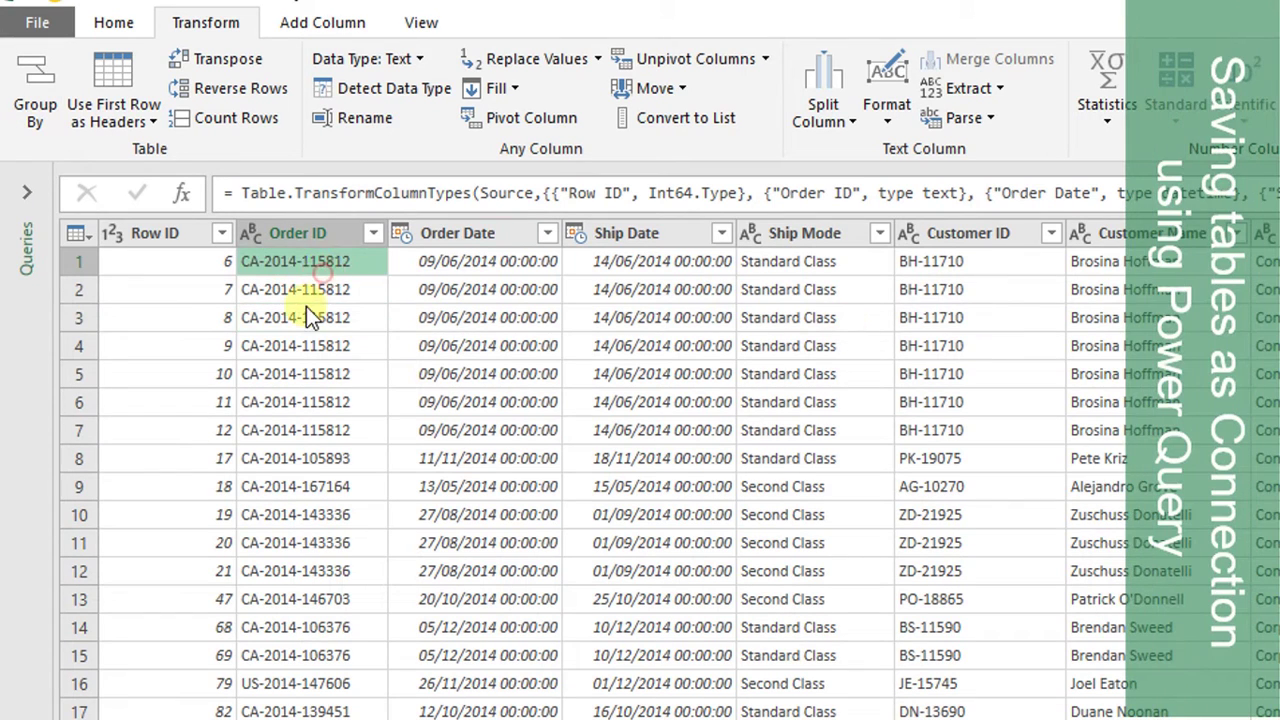
Close the query editor and load QTable2014 to the workbook as a connection only
{"action": "left_click", "coordinate": [116, 23]}
{"action": "left_click", "coordinate": [34, 120]}
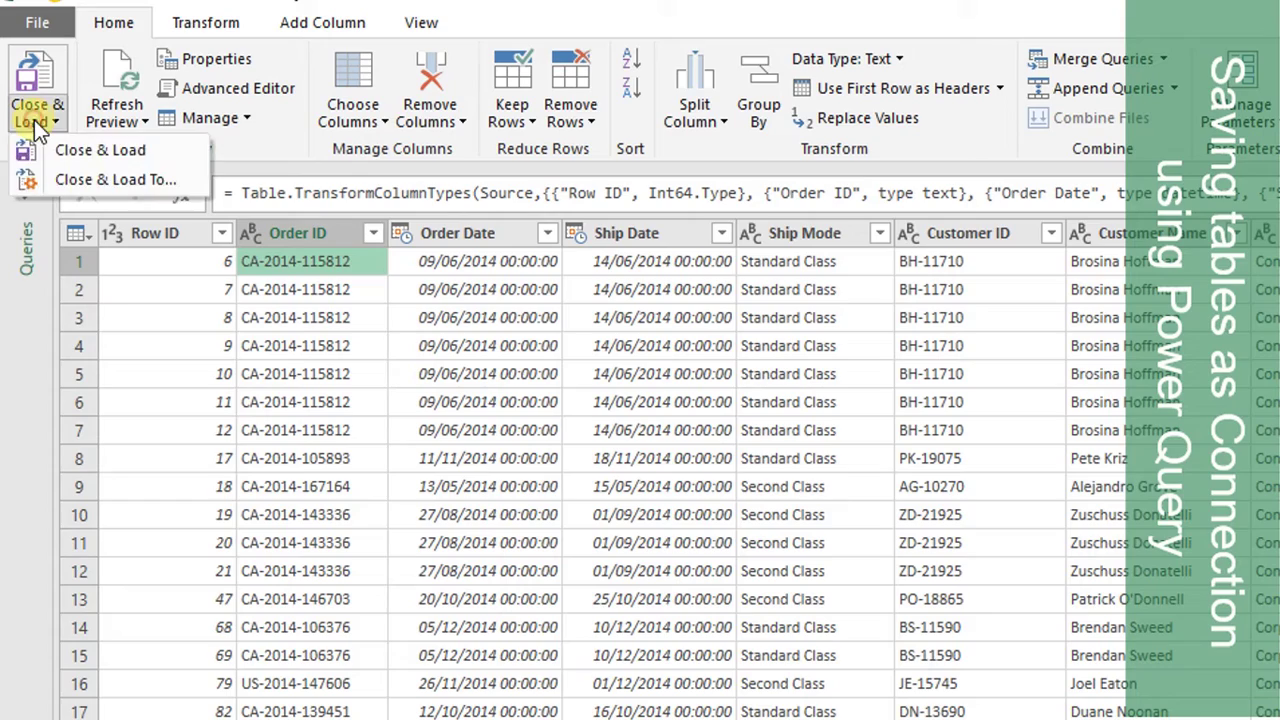
{"action": "left_click", "coordinate": [74, 180]}
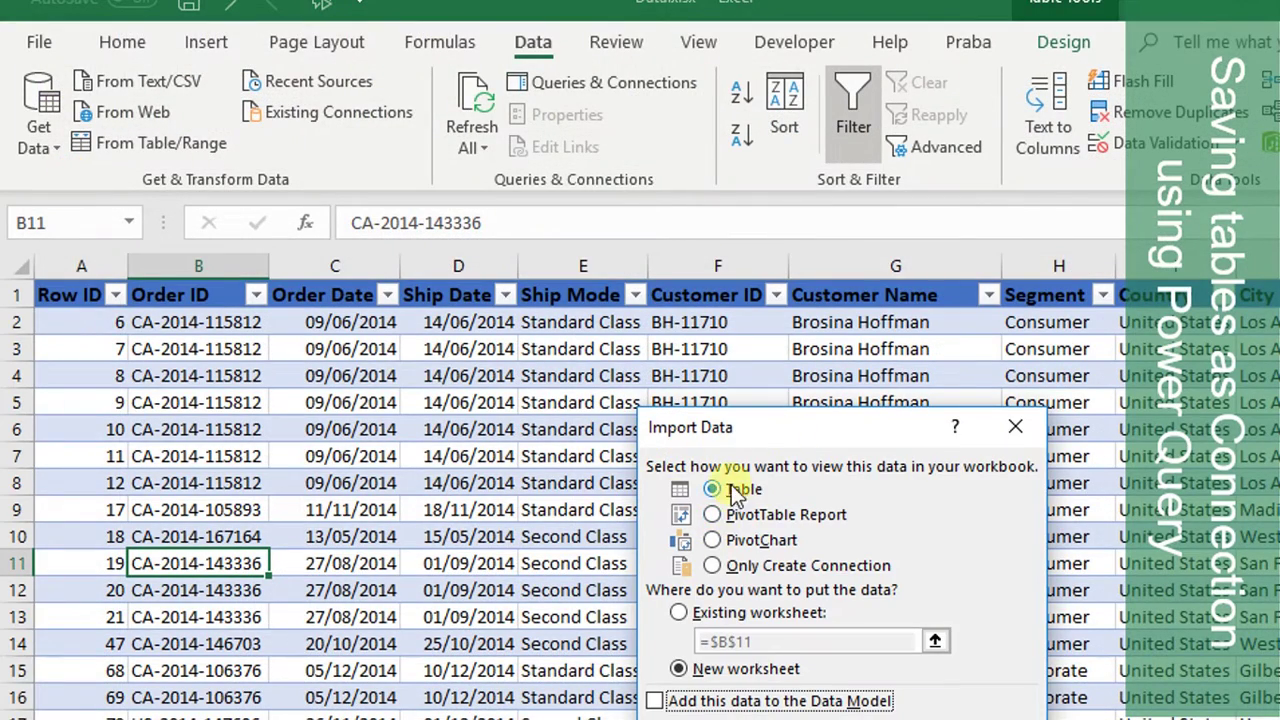
{"action": "left_click", "coordinate": [718, 565]}
{"action": "key", "text": "Return"}
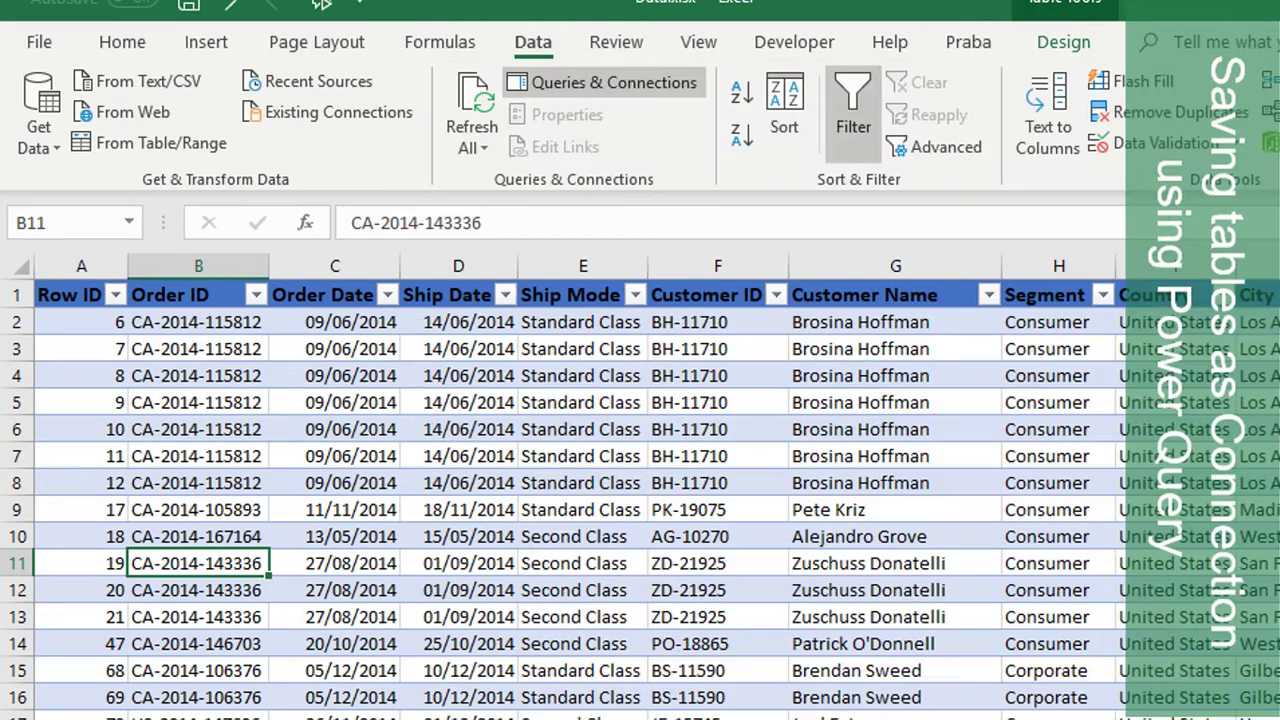
Load the 2015 sheet's table into the Power Query Editor and rename the query as QTable2015
{"action": "left_click", "coordinate": [300, 719]}
{"action": "left_click", "coordinate": [275, 513]}
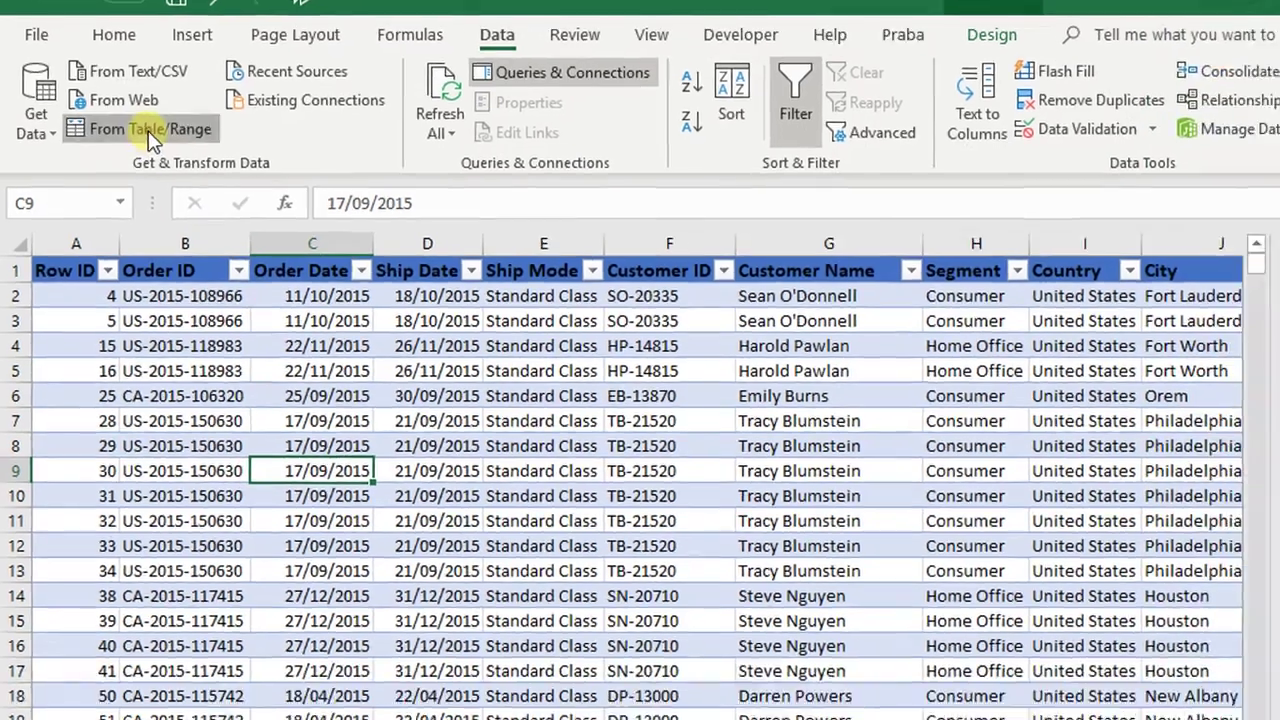
{"action": "left_click", "coordinate": [158, 144]}
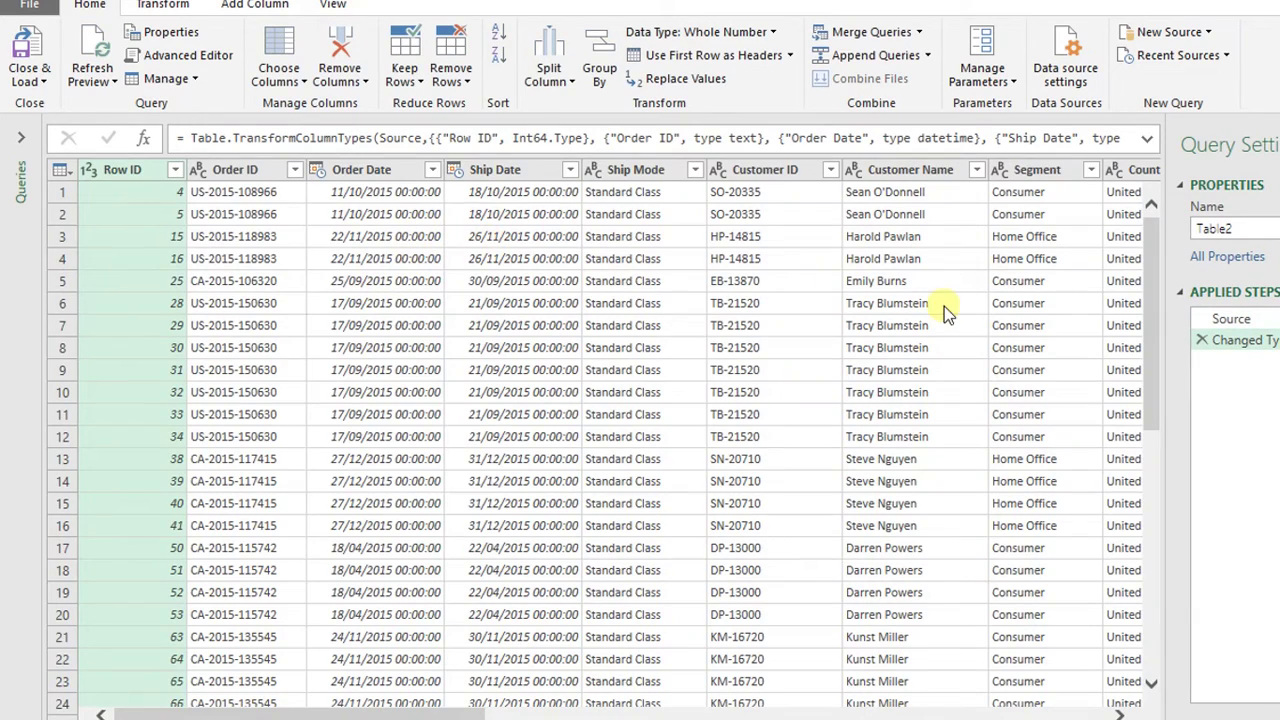
{"action": "left_click_drag", "start_coordinate": [1240, 230], "coordinate": [1195, 232]}
{"action": "type", "text": "O"}
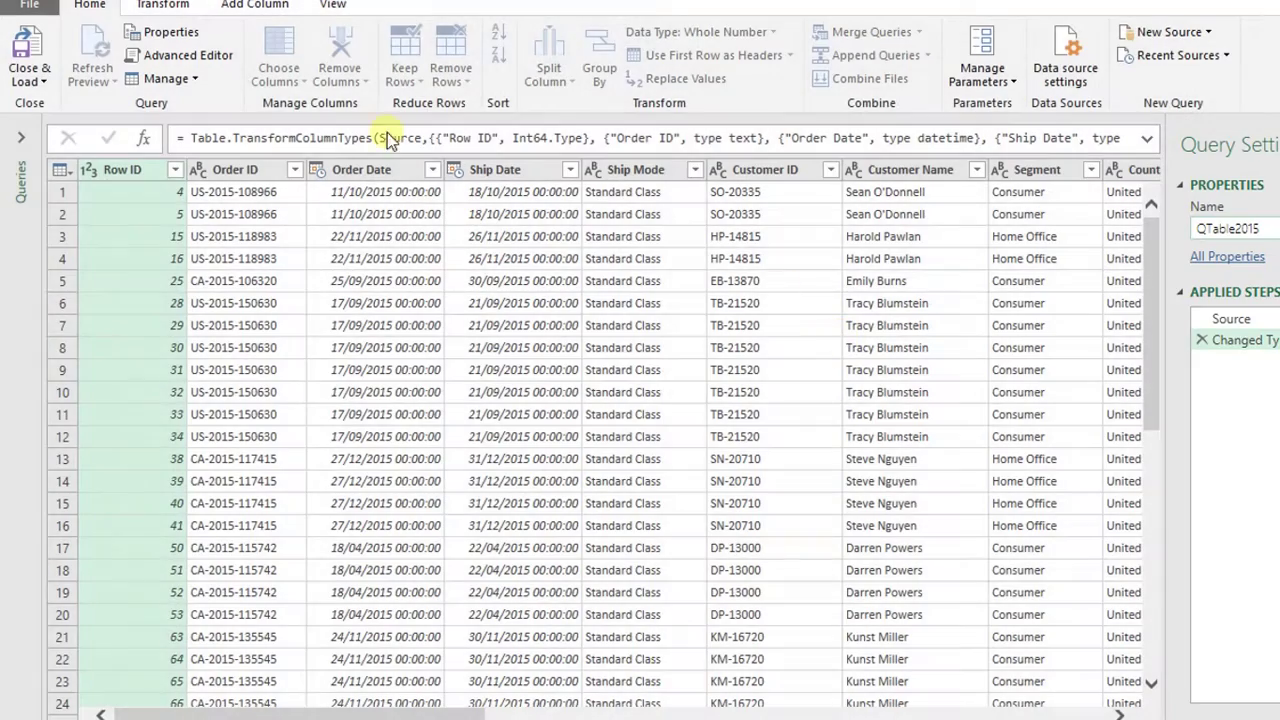
Close the query editor and load QTable2015 to the workbook as a connection only
{"action": "left_click", "coordinate": [46, 82]}
{"action": "left_click", "coordinate": [62, 127]}
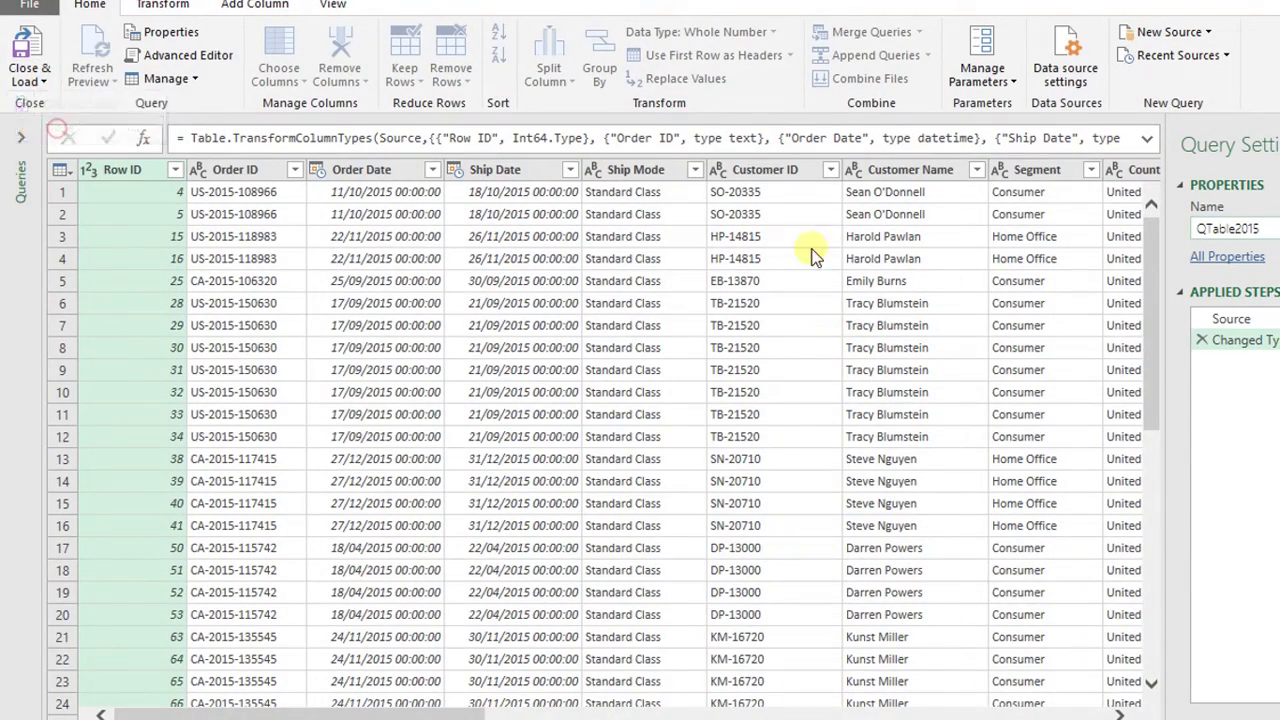
{"action": "left_click", "coordinate": [584, 432]}
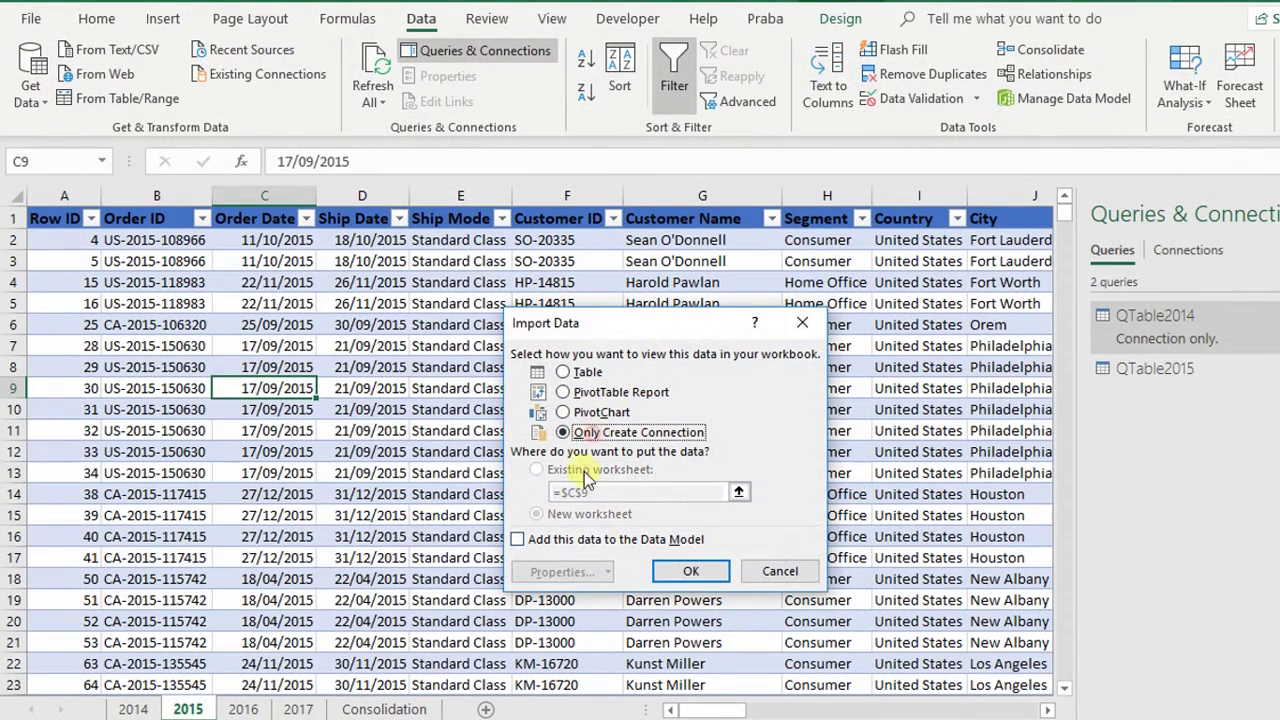
{"action": "left_click", "coordinate": [688, 569]}
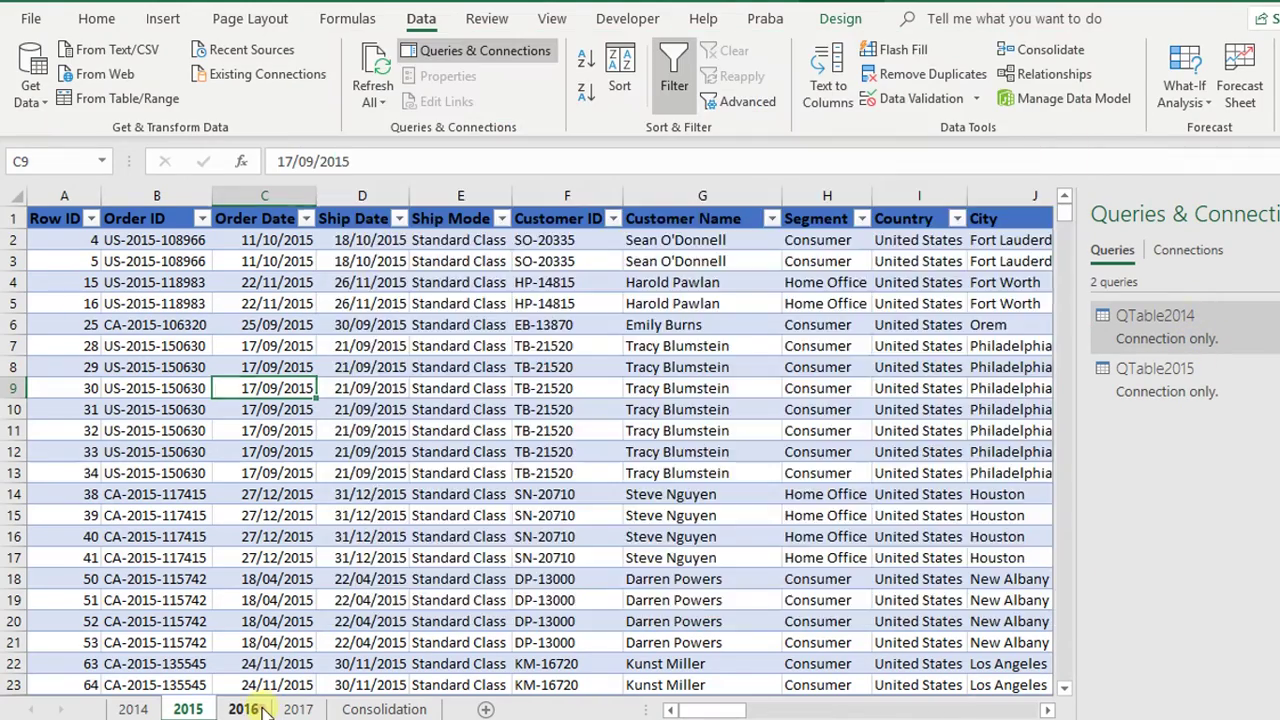
Load the 2016 sheet's table into the Power Query Editor and rename the query as QTable2016
{"action": "left_click", "coordinate": [258, 706]}
{"action": "left_click", "coordinate": [222, 346]}
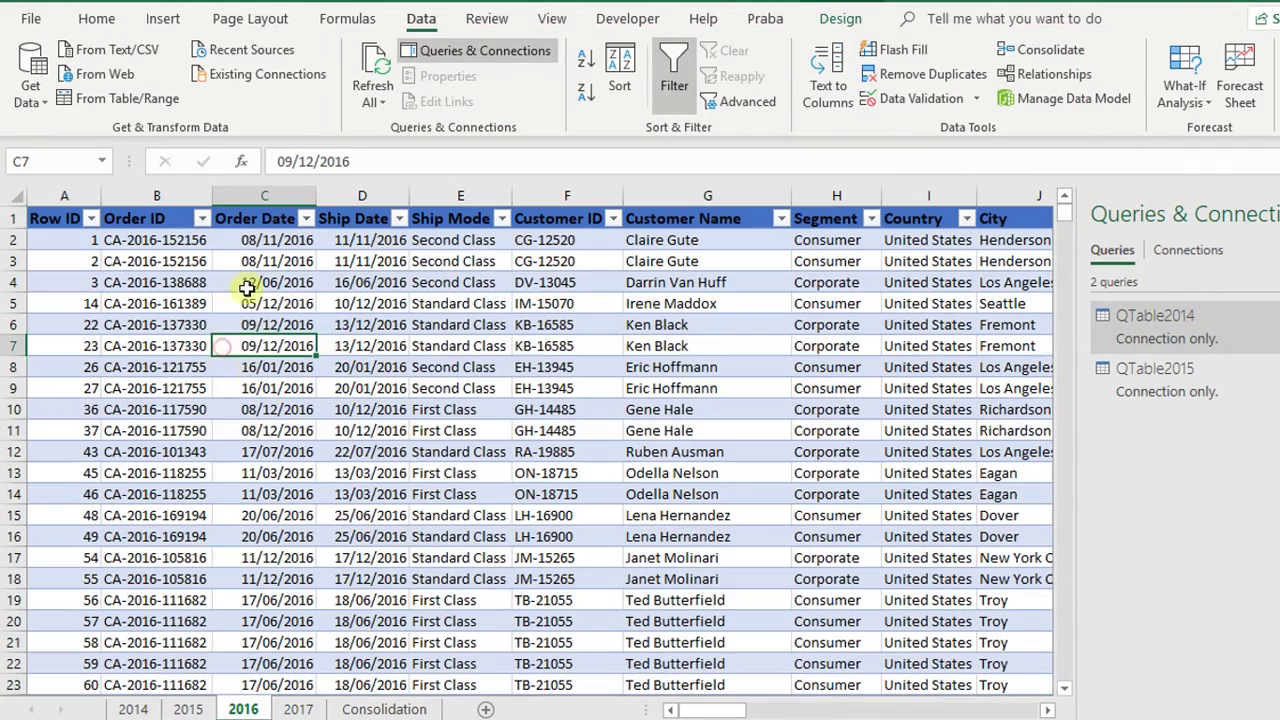
{"action": "left_click", "coordinate": [160, 97]}
{"action": "left_click", "coordinate": [1245, 228]}
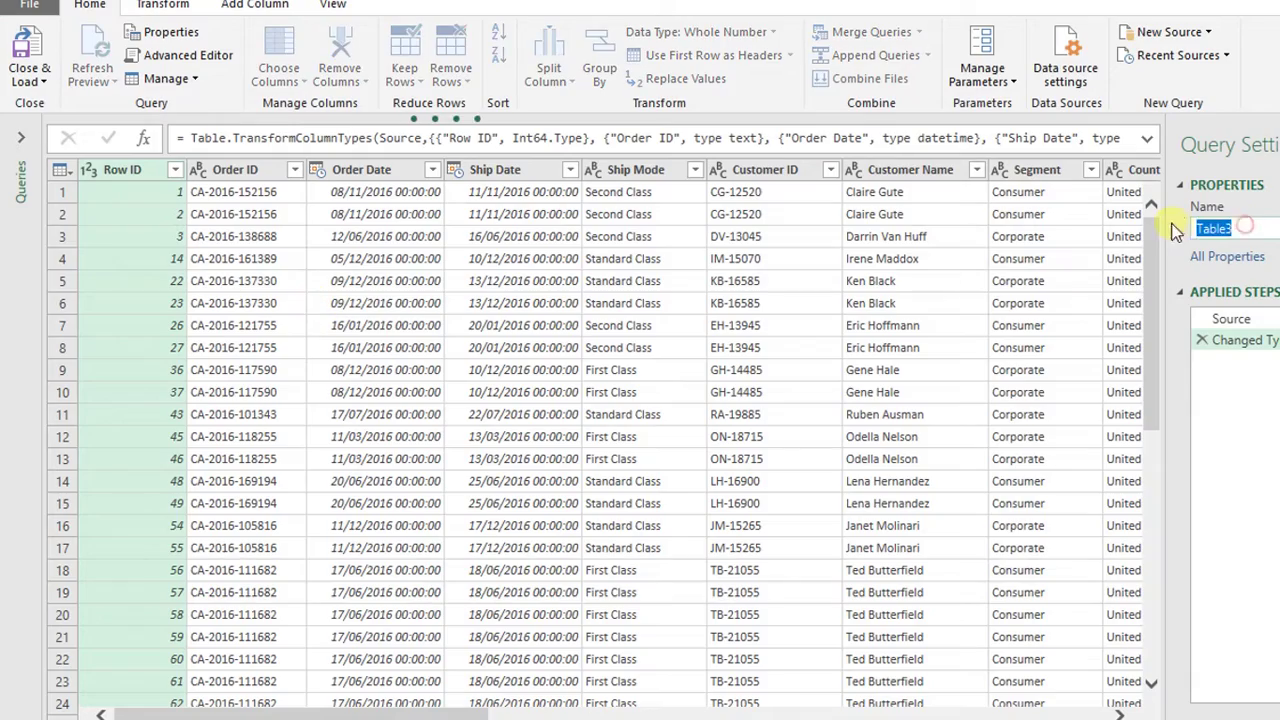
{"action": "type", "text": "QTable2016"}
Close the query editor and load QTable2016 to the workbook as a connection only
{"action": "left_click", "coordinate": [32, 87]}
{"action": "left_click", "coordinate": [42, 125]}
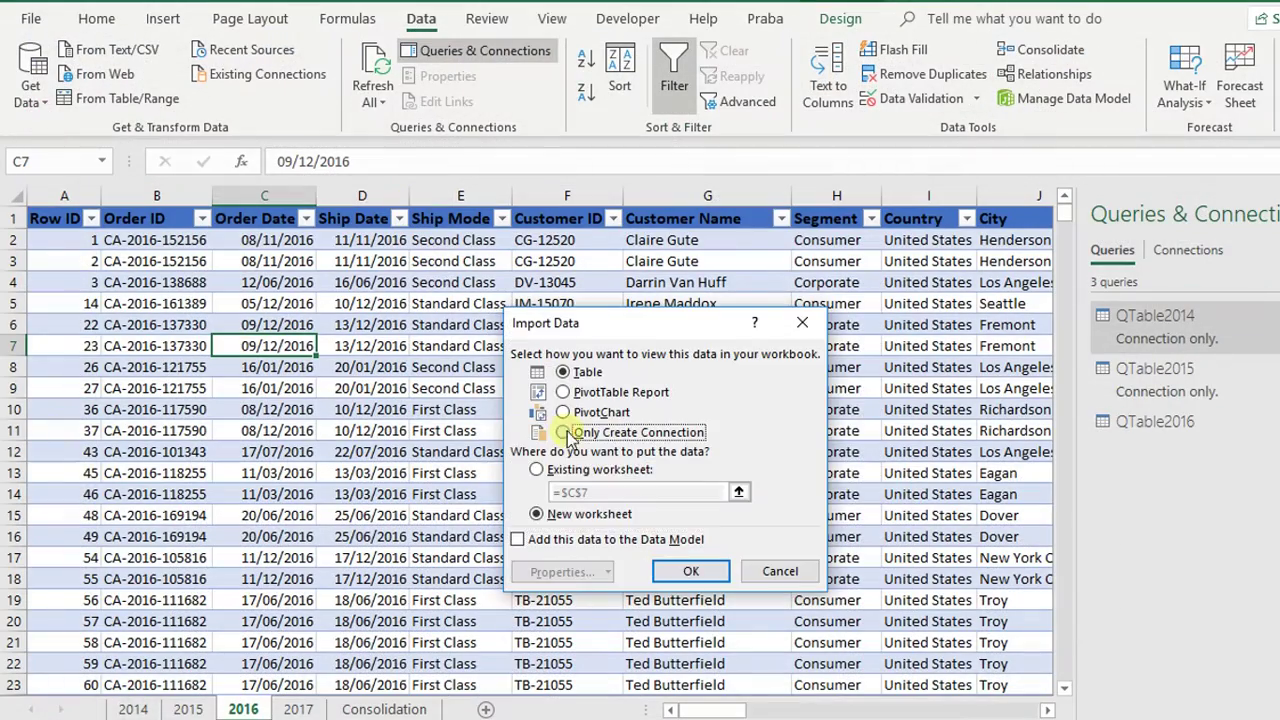
{"action": "left_click", "coordinate": [568, 434]}
{"action": "left_click", "coordinate": [664, 569]}
{"action": "mouse_move", "coordinate": [1240, 338]}
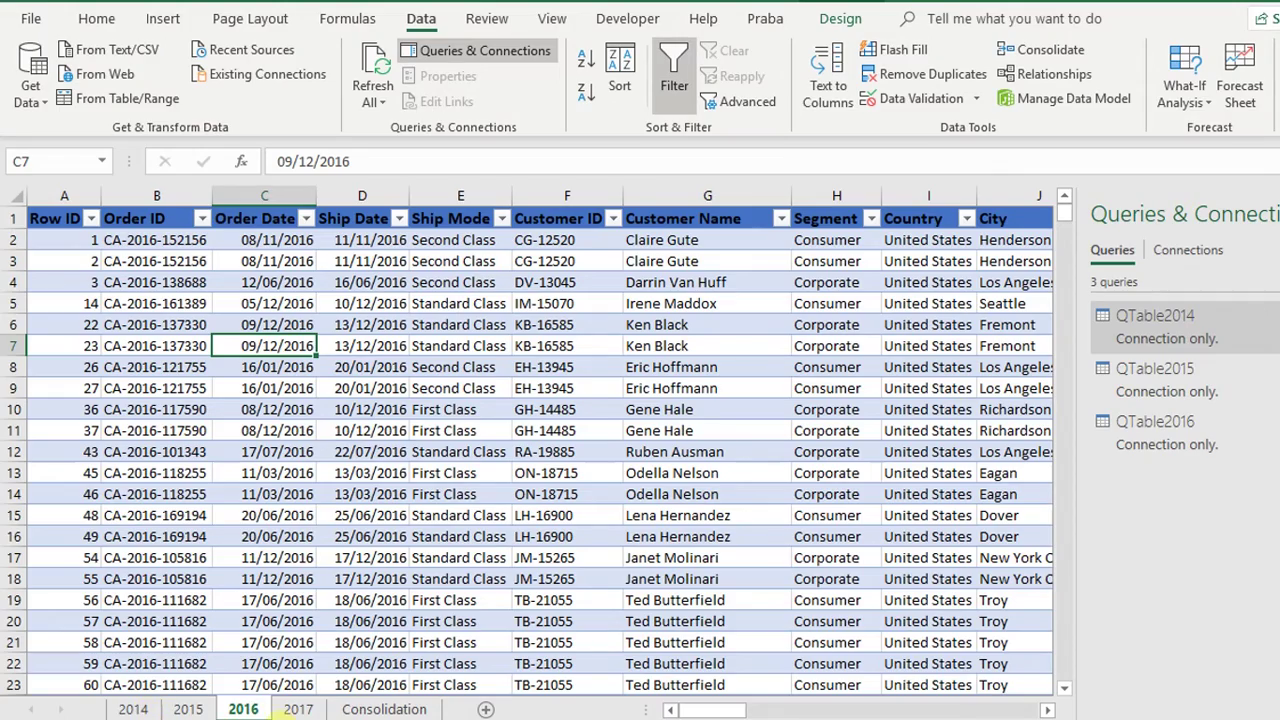
Load the 2017 sheet's table into the Power Query Editor and rename the query as QTable2017
{"action": "left_click", "coordinate": [298, 709]}
{"action": "left_click", "coordinate": [208, 367]}
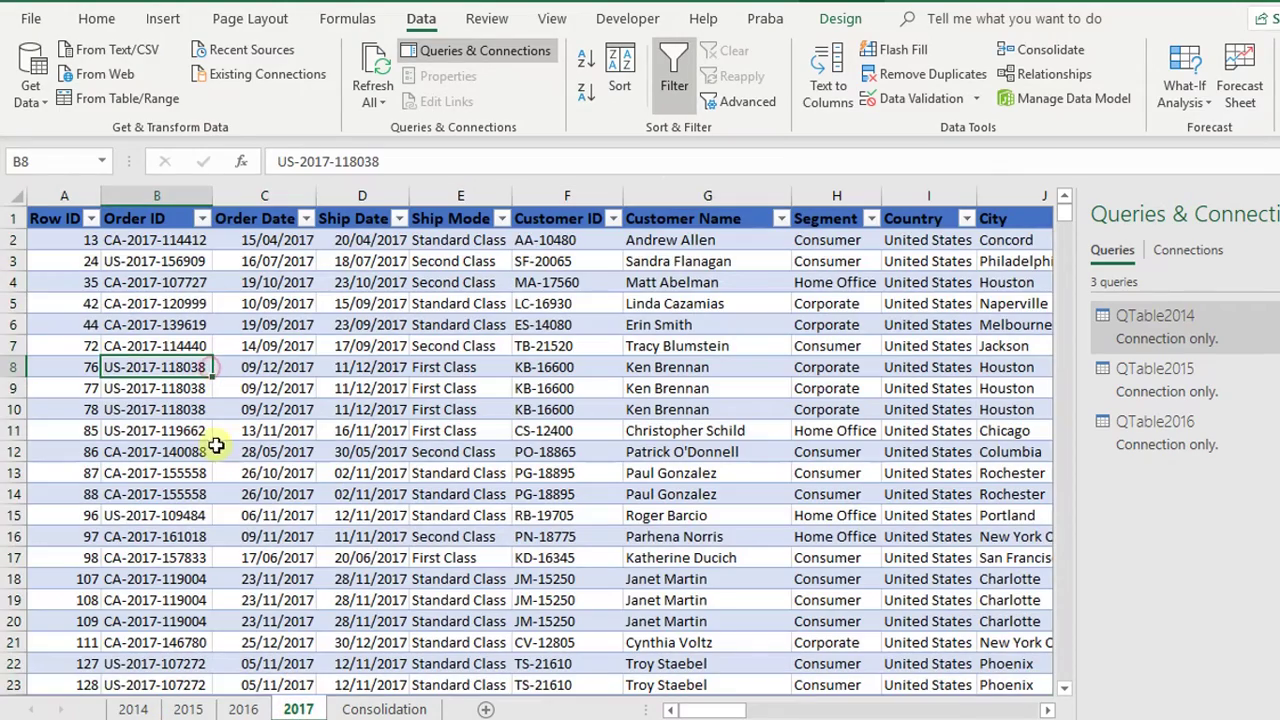
{"action": "left_click", "coordinate": [108, 99]}
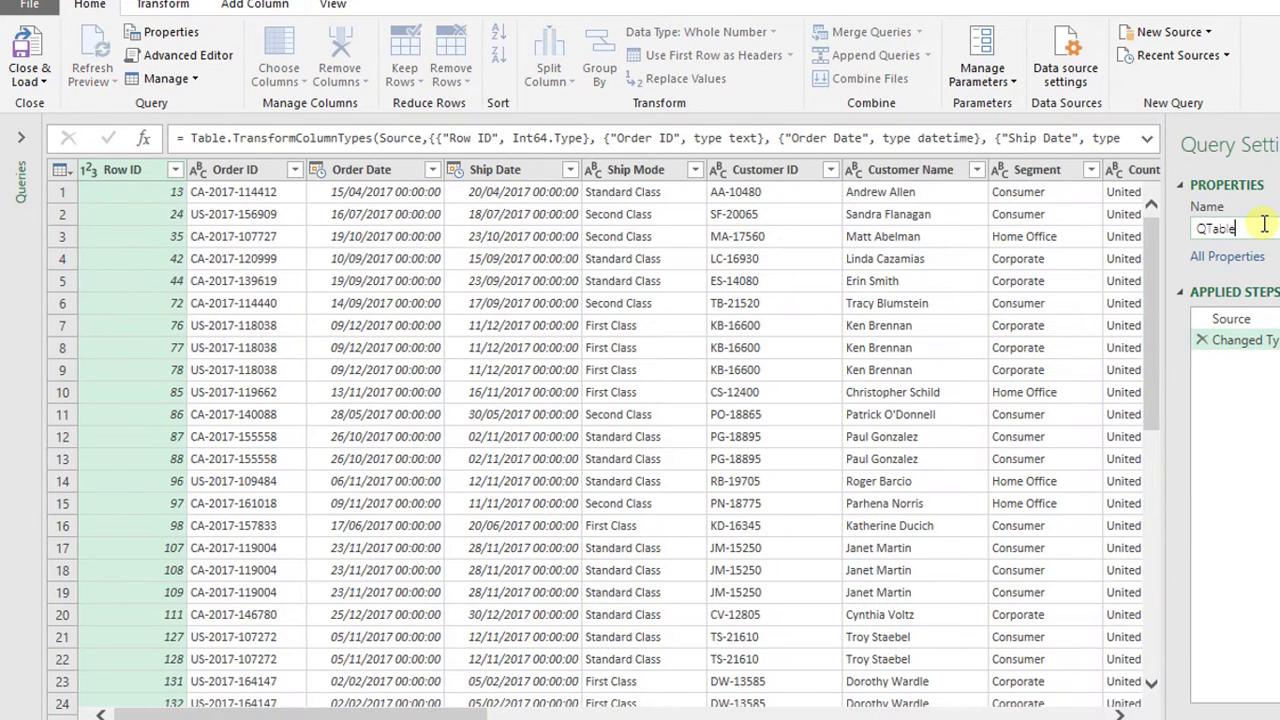
Close the query editor and load QTable2017 to the workbook as a connection only
{"action": "left_click", "coordinate": [40, 82]}
{"action": "left_click", "coordinate": [65, 126]}
{"action": "left_click", "coordinate": [563, 432]}
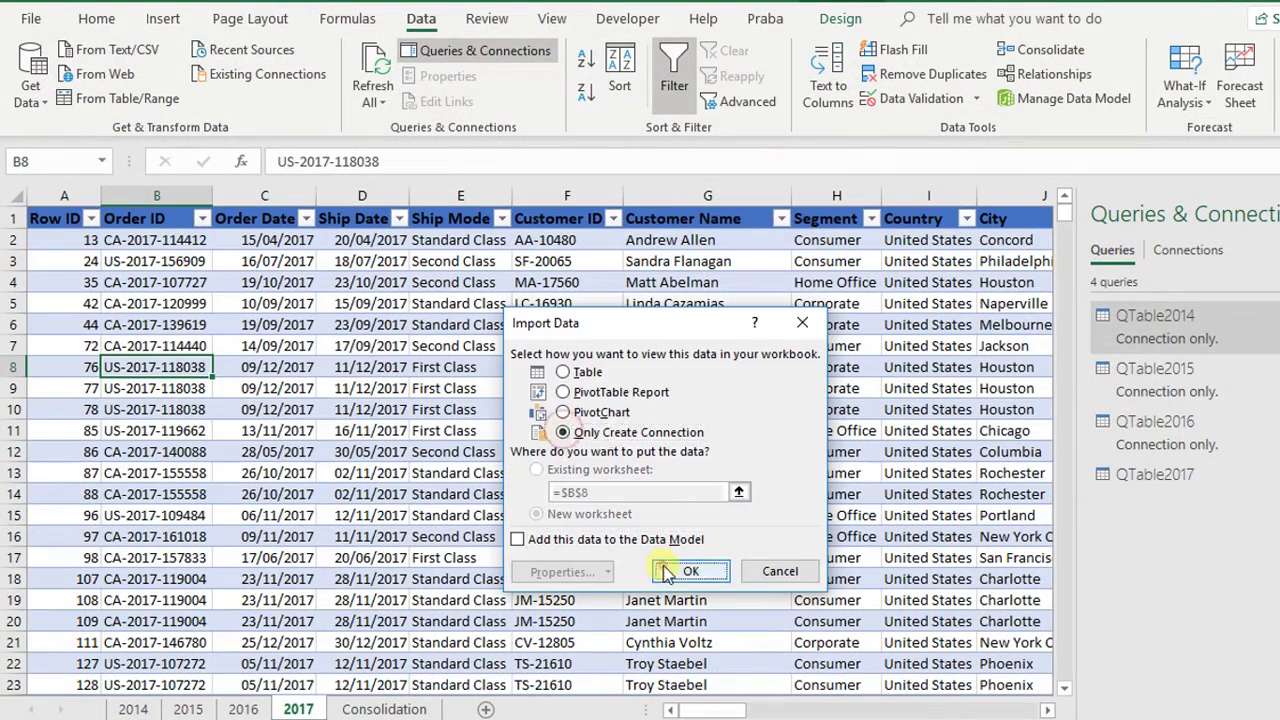
{"action": "left_click", "coordinate": [690, 571]}
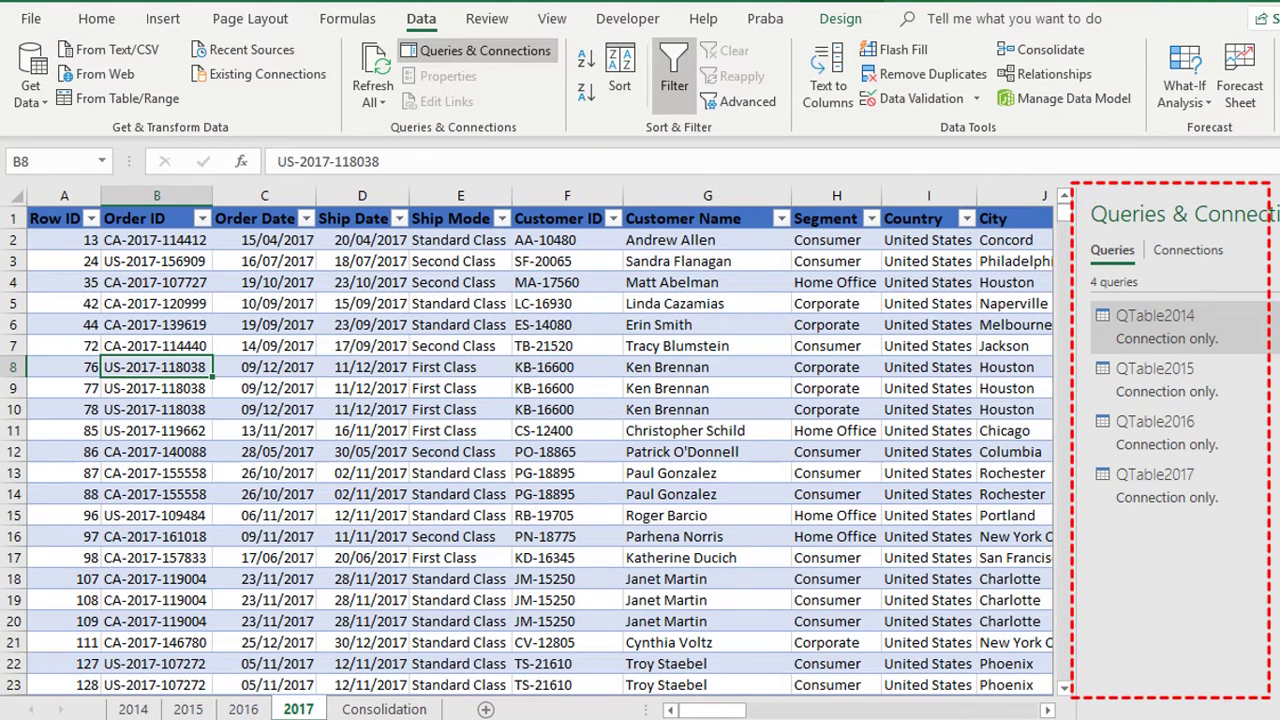
{"action": "left_click", "coordinate": [663, 364]}
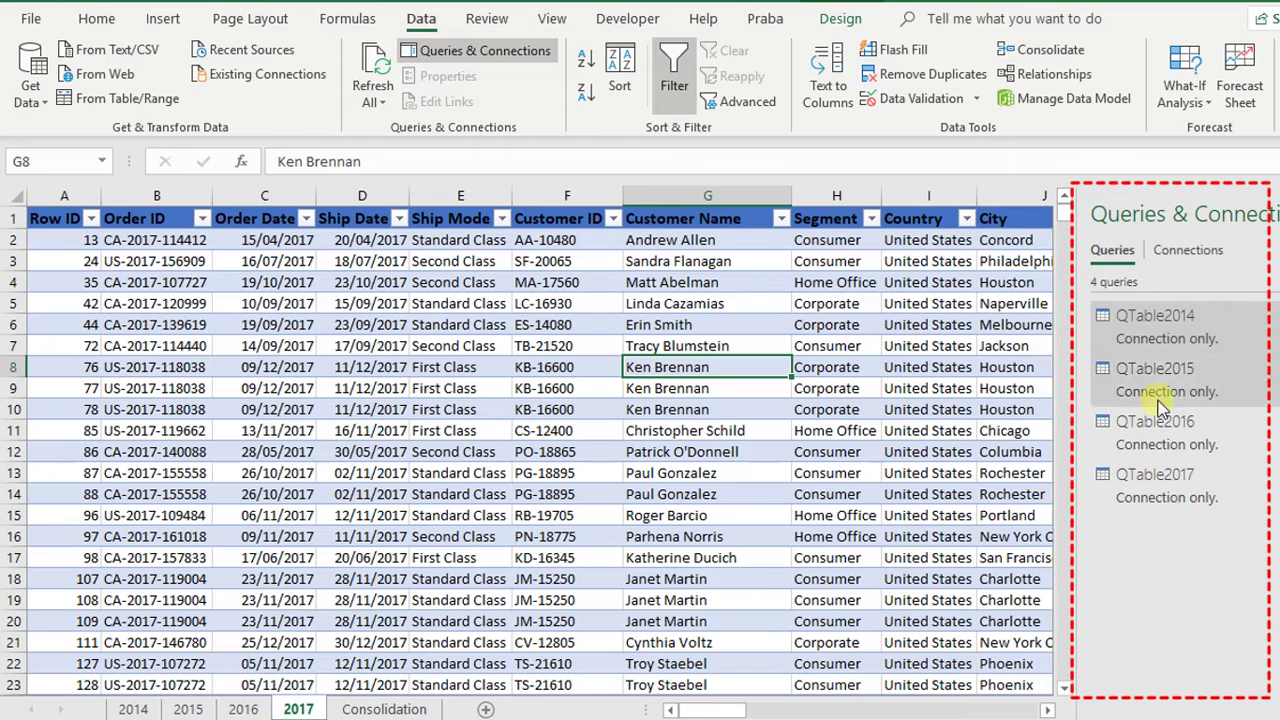
{"action": "mouse_move", "coordinate": [1179, 501]}
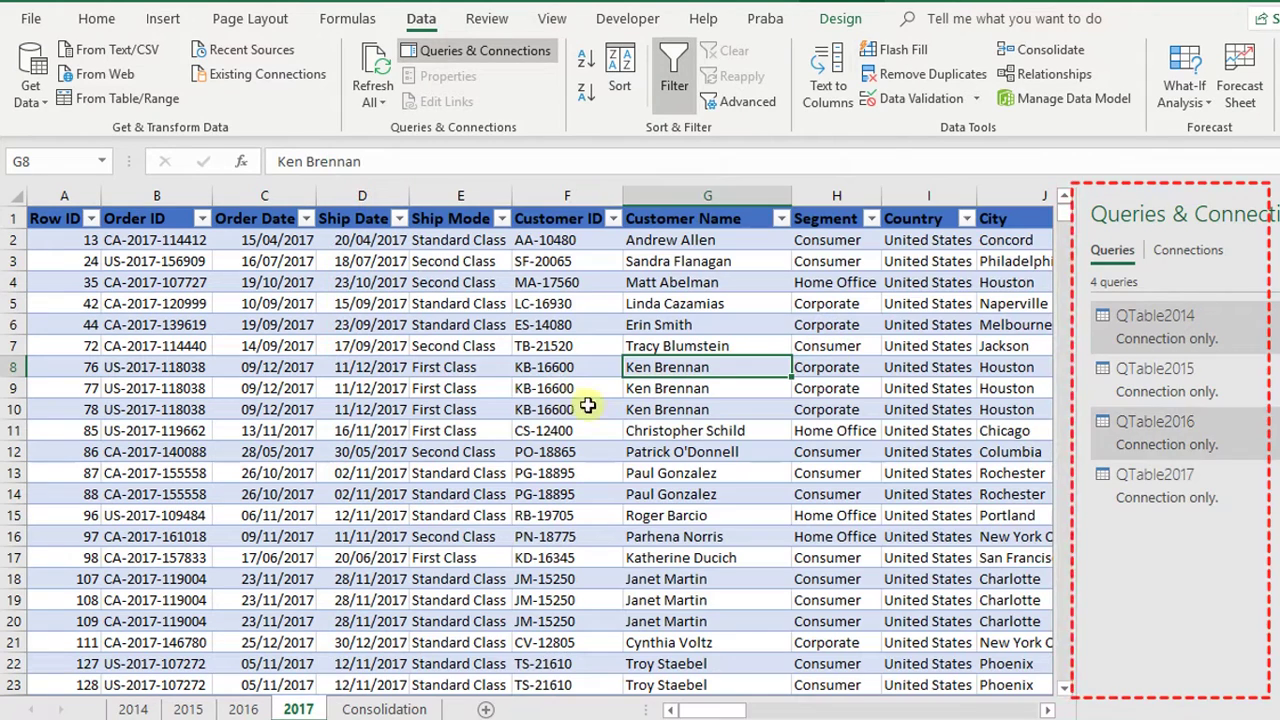
{"action": "left_click", "coordinate": [445, 367]}
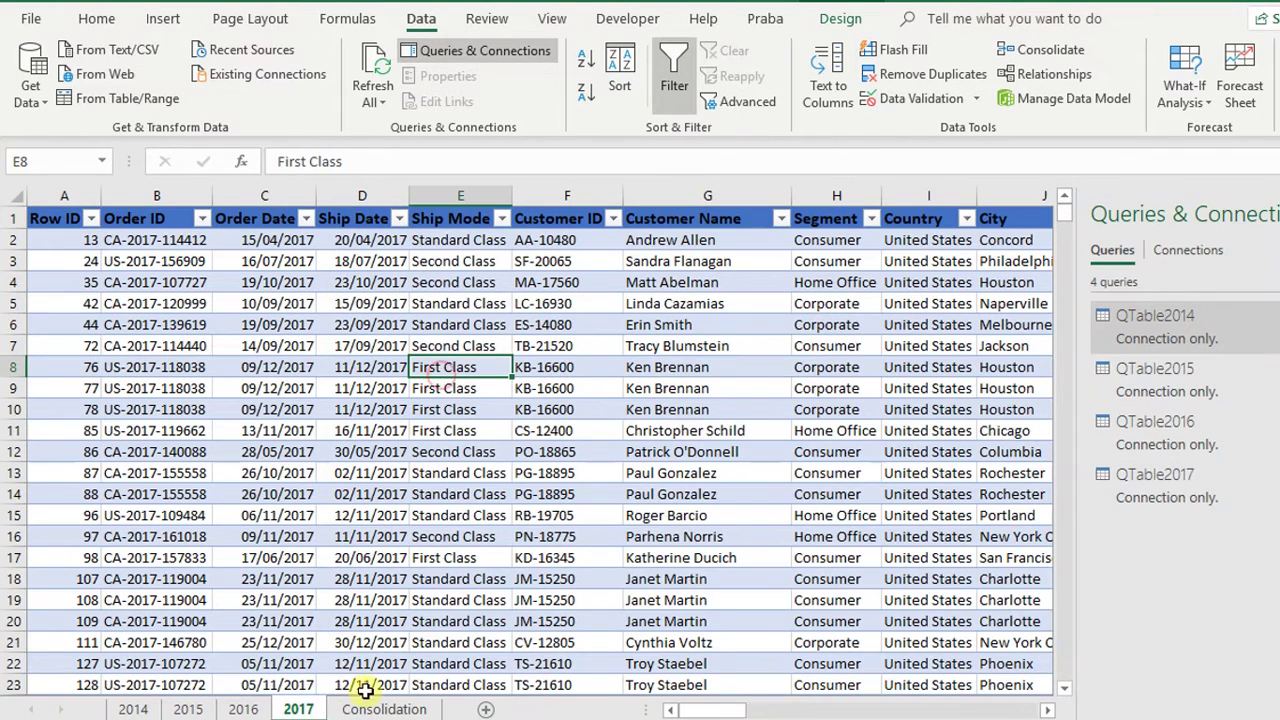
Rename the Consolidation sheet as Report
{"action": "left_click", "coordinate": [372, 710]}
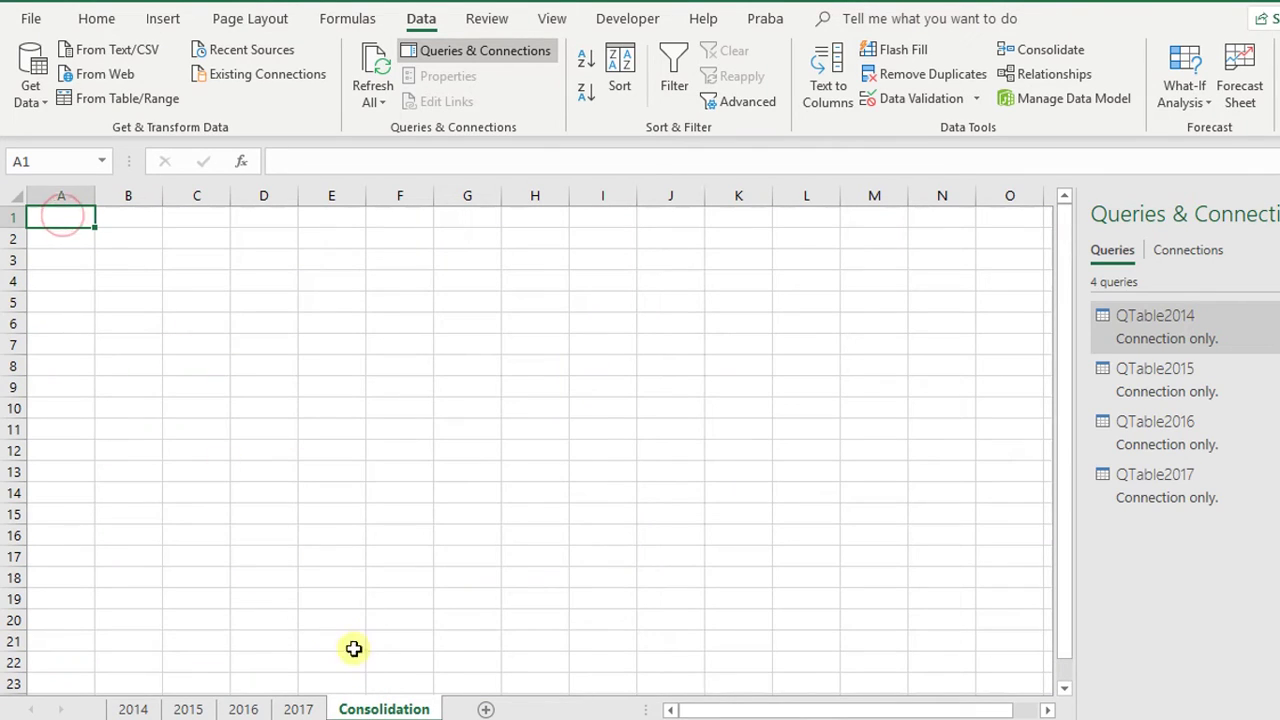
{"action": "double_click", "coordinate": [380, 712]}
{"action": "type", "text": "Rep"}
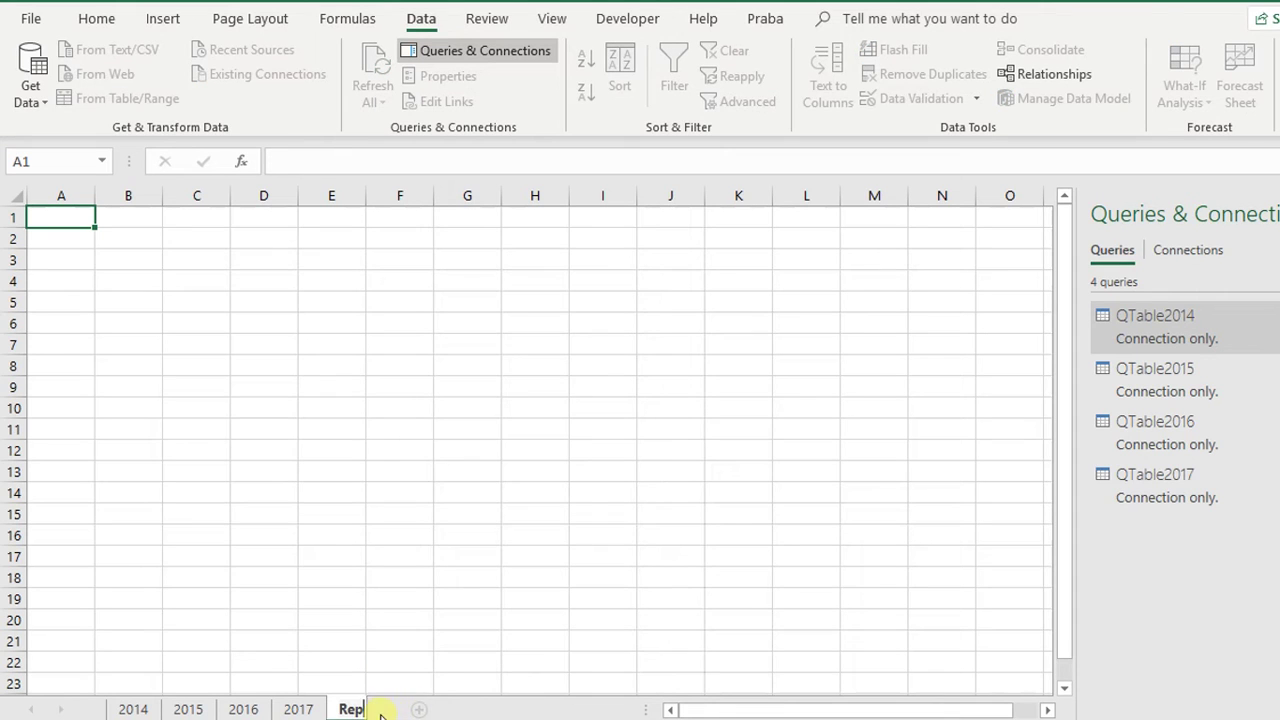
{"action": "type", "text": "ort"}
{"action": "key", "text": "Return"}
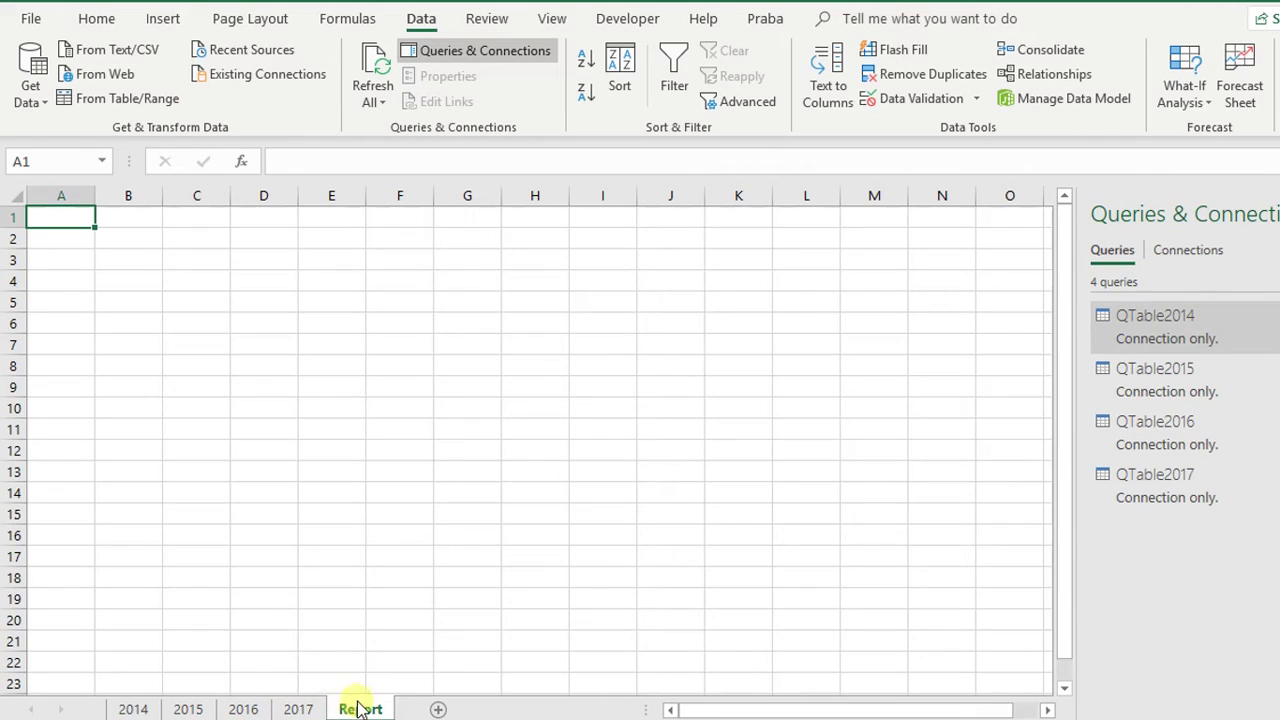
Append the QTable2014, QTable2015, QTable2016 and QTable2017 queries into one new query, using the option for three or more tables
{"action": "left_click", "coordinate": [62, 217]}
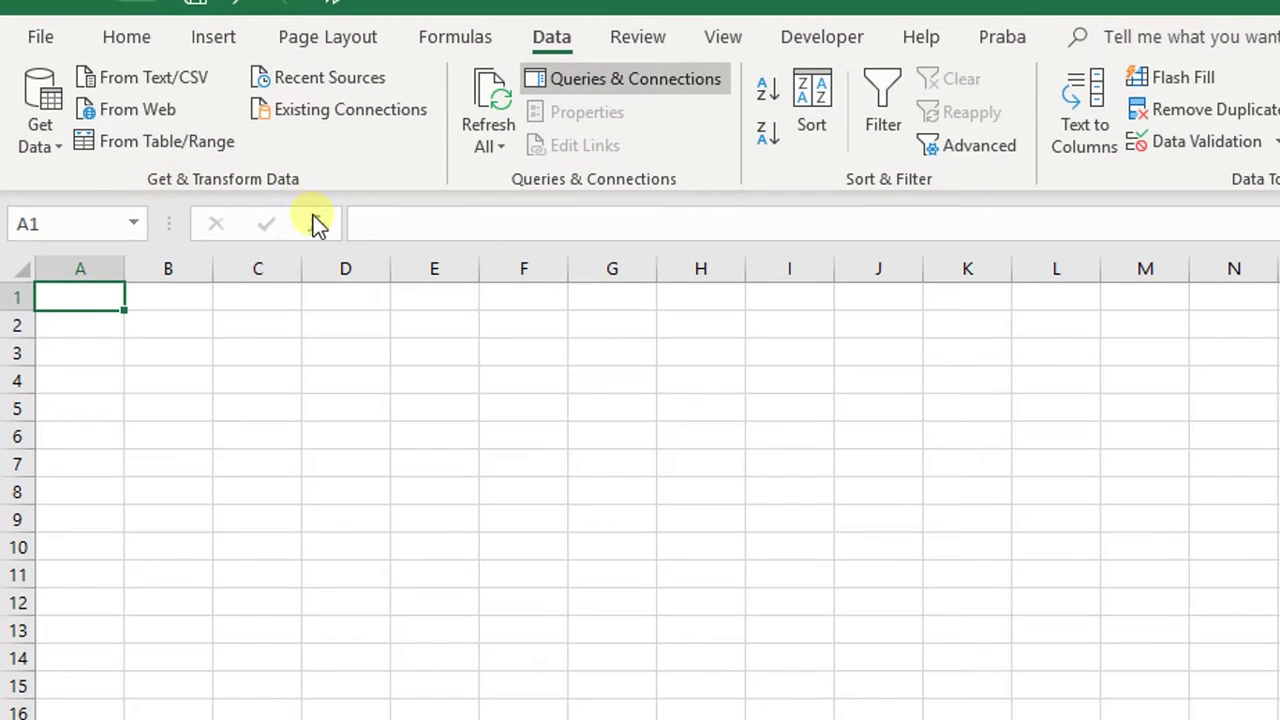
{"action": "left_click", "coordinate": [34, 140]}
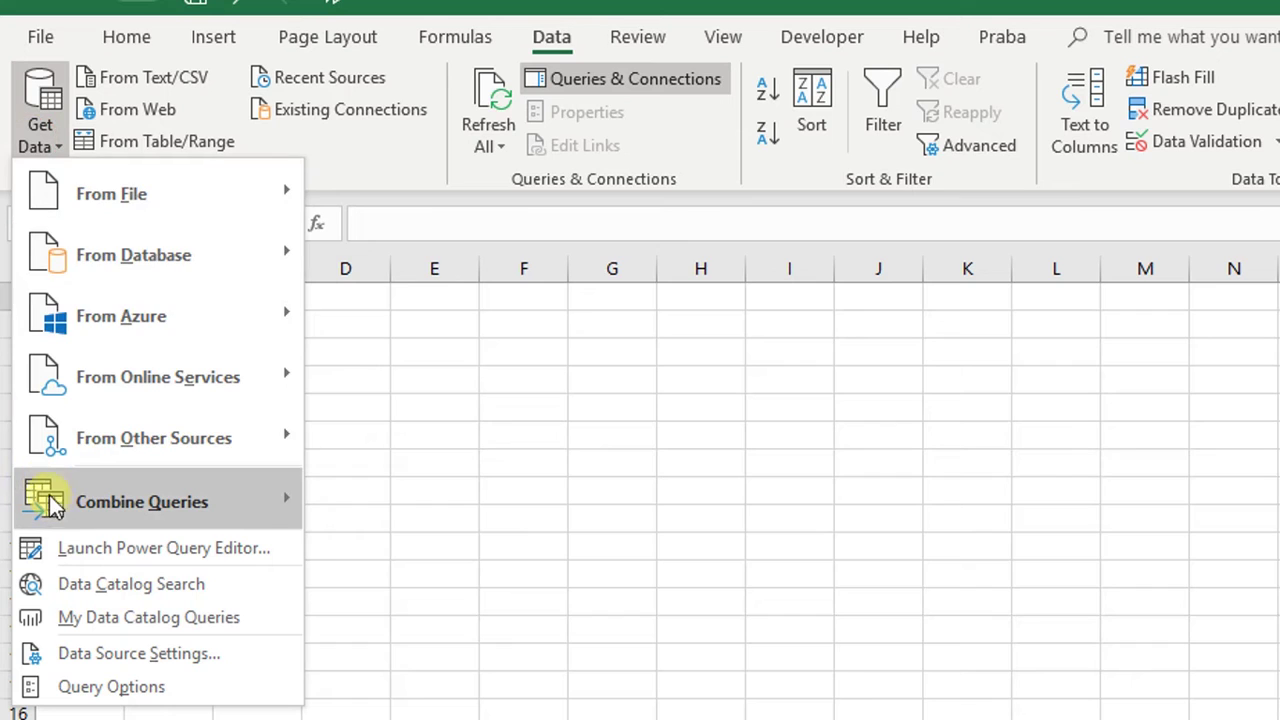
{"action": "mouse_move", "coordinate": [55, 503]}
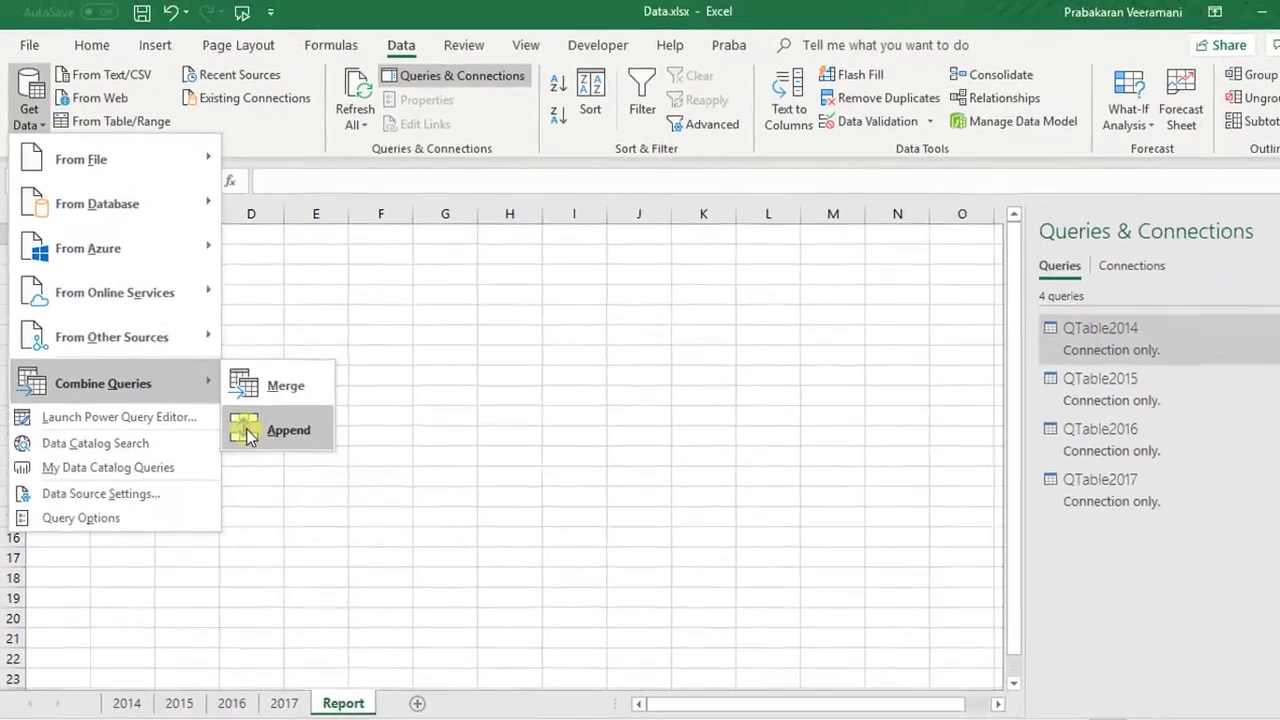
{"action": "left_click", "coordinate": [339, 569]}
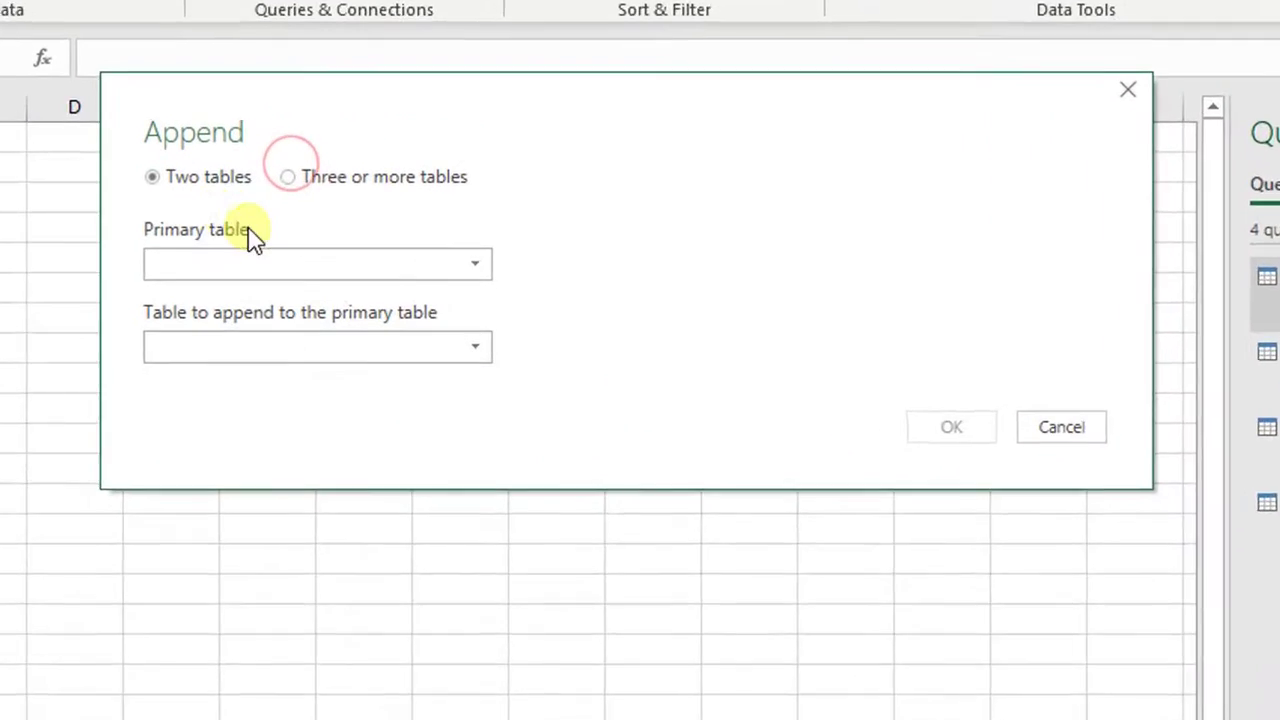
{"action": "left_click", "coordinate": [266, 158]}
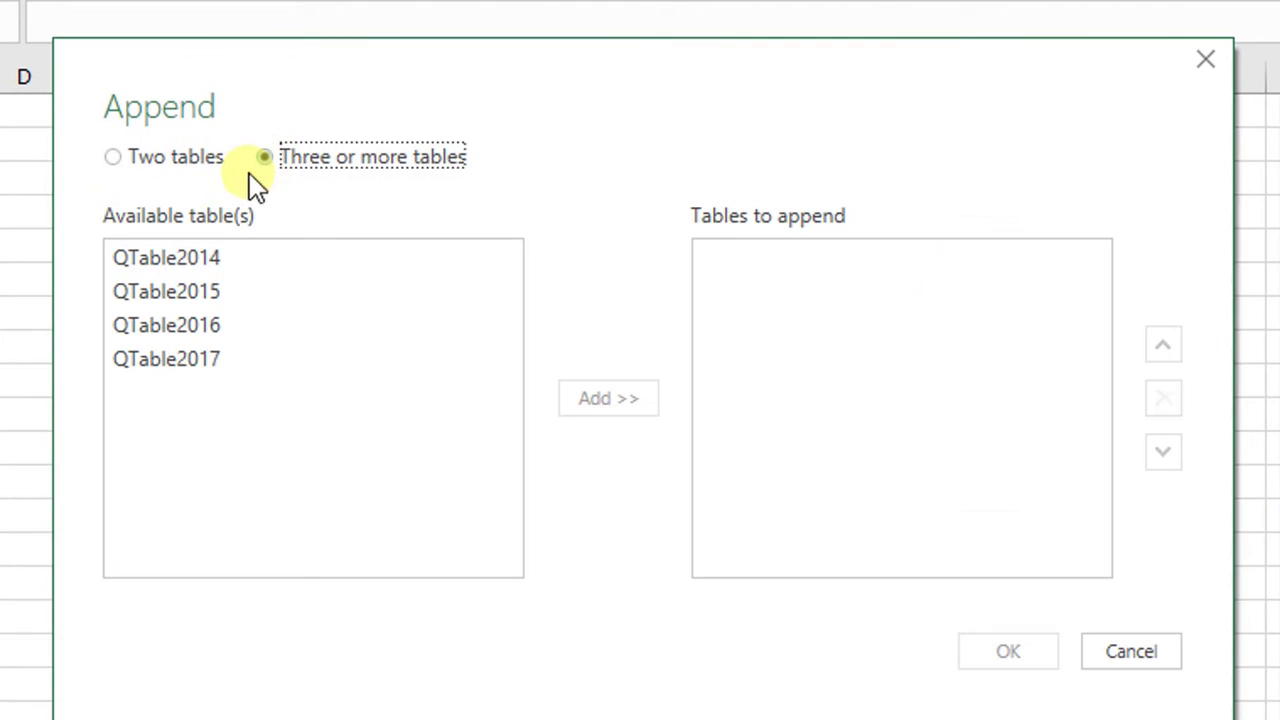
{"action": "left_click", "coordinate": [150, 358]}
{"action": "left_click", "coordinate": [163, 259], "text": "shift"}
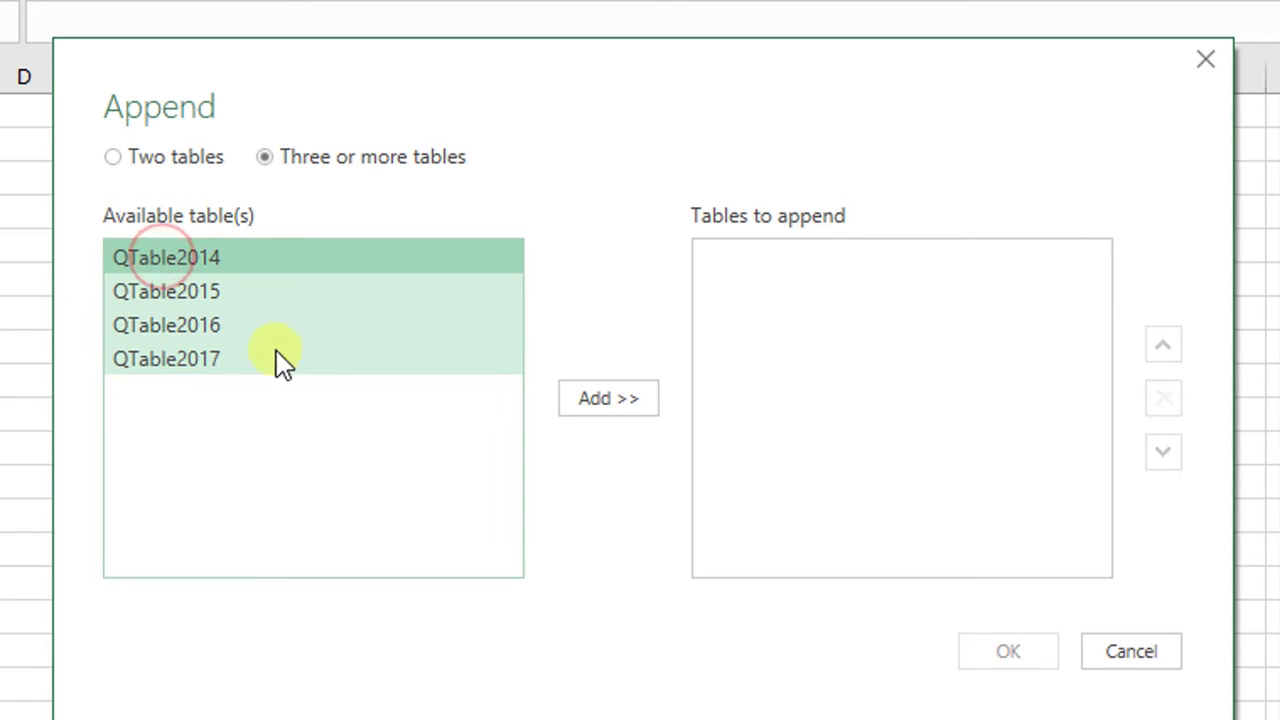
{"action": "left_click", "coordinate": [568, 404]}
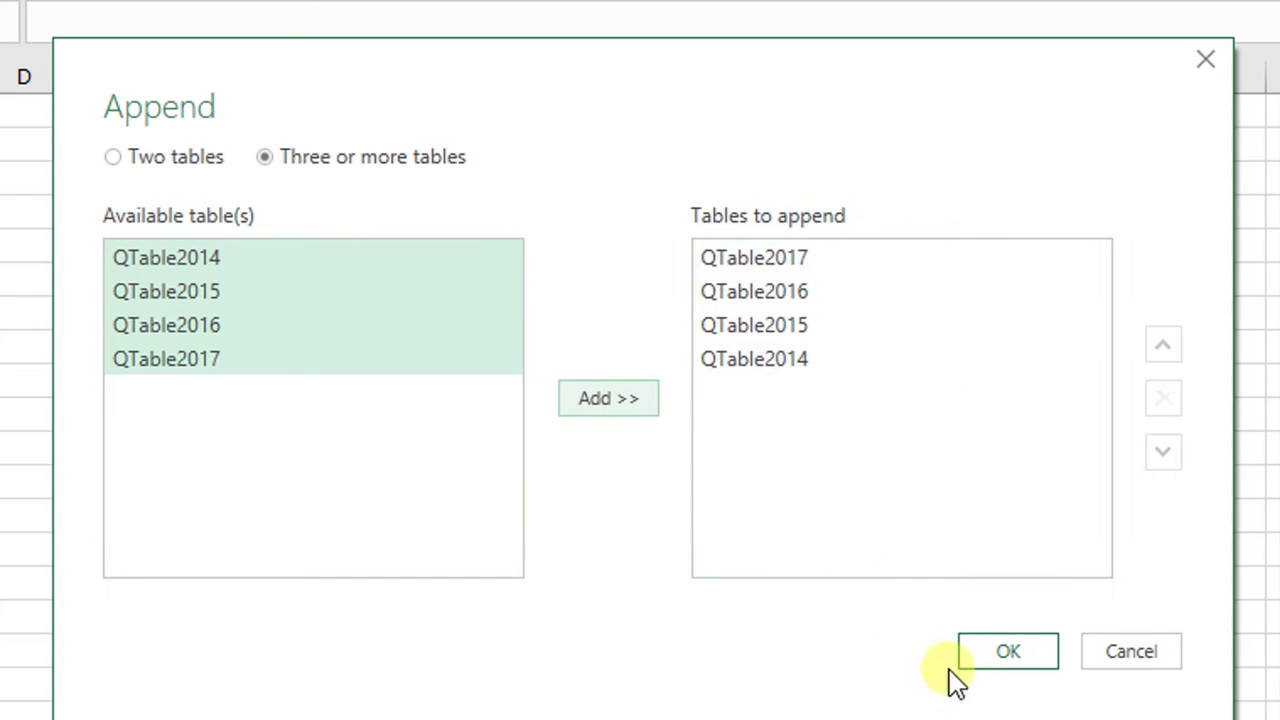
{"action": "left_click", "coordinate": [976, 659]}
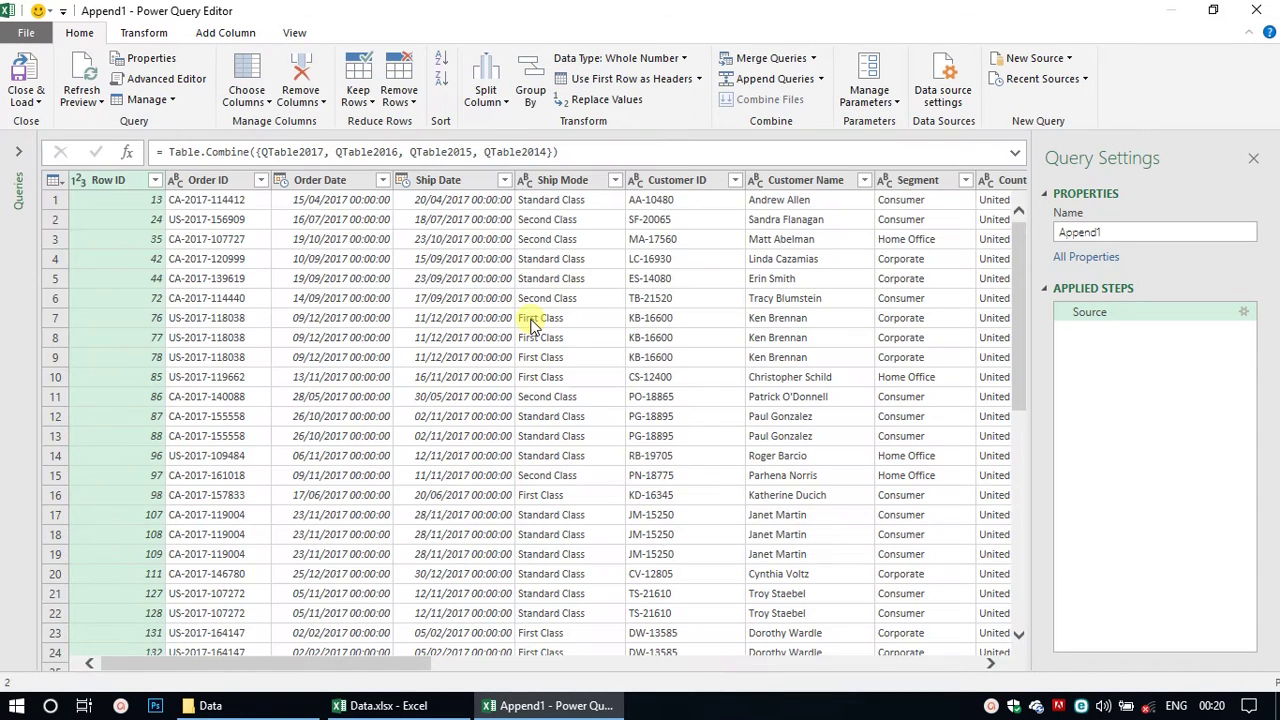
Rename the appended query as ReportFinal
{"action": "scroll", "coordinate": [240, 440], "scroll_direction": "down", "scroll_amount": 16}
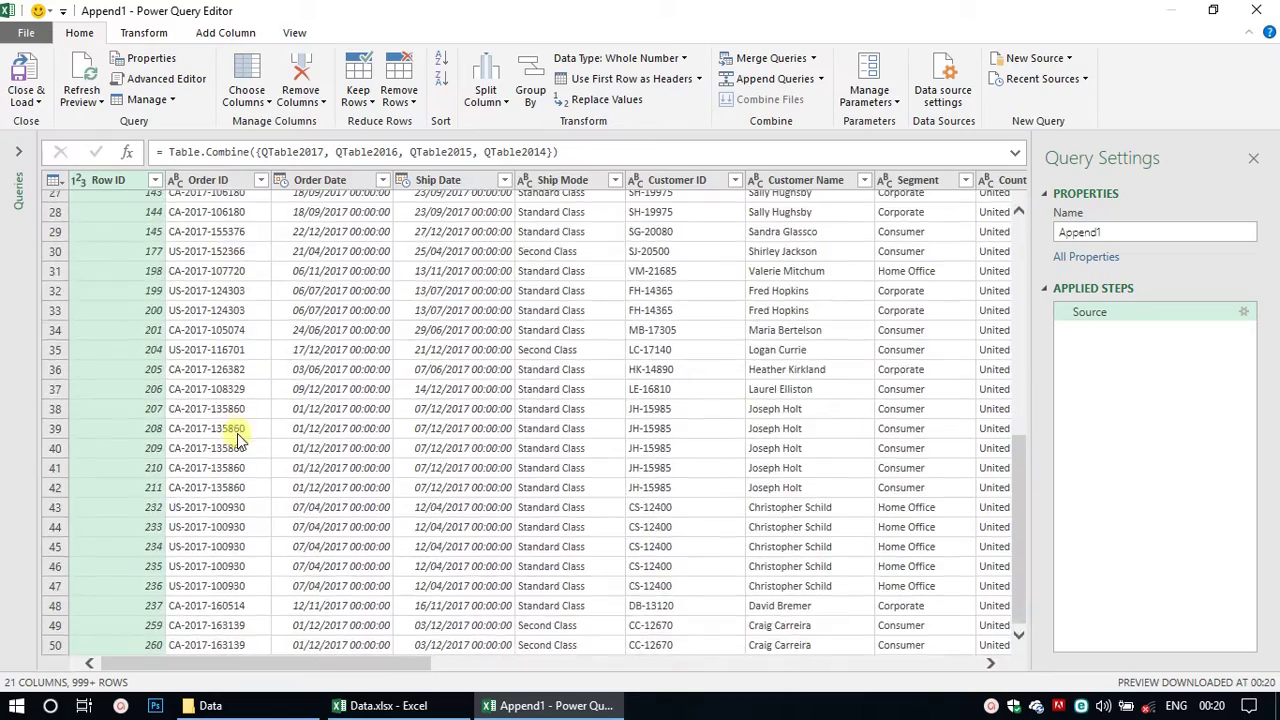
{"action": "scroll", "coordinate": [240, 440], "scroll_direction": "up", "scroll_amount": 16}
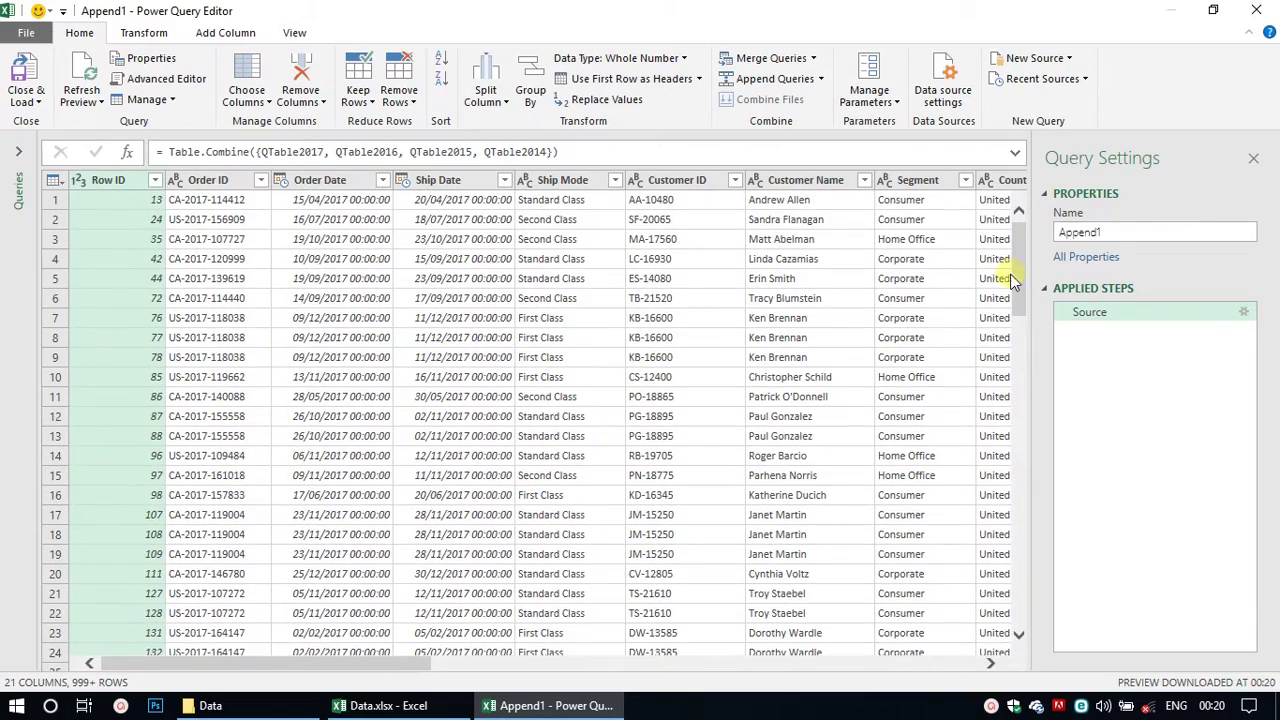
{"action": "left_click_drag", "start_coordinate": [1121, 231], "coordinate": [1050, 230]}
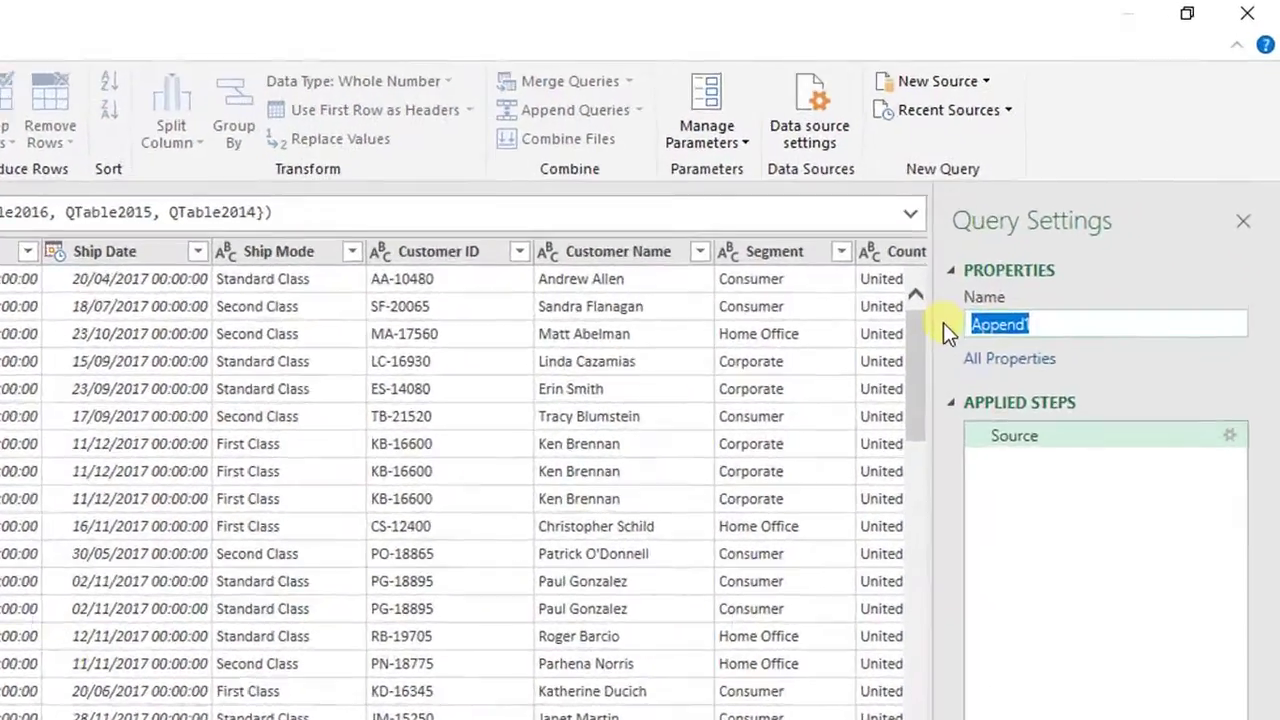
{"action": "type", "text": "ReportFina"}
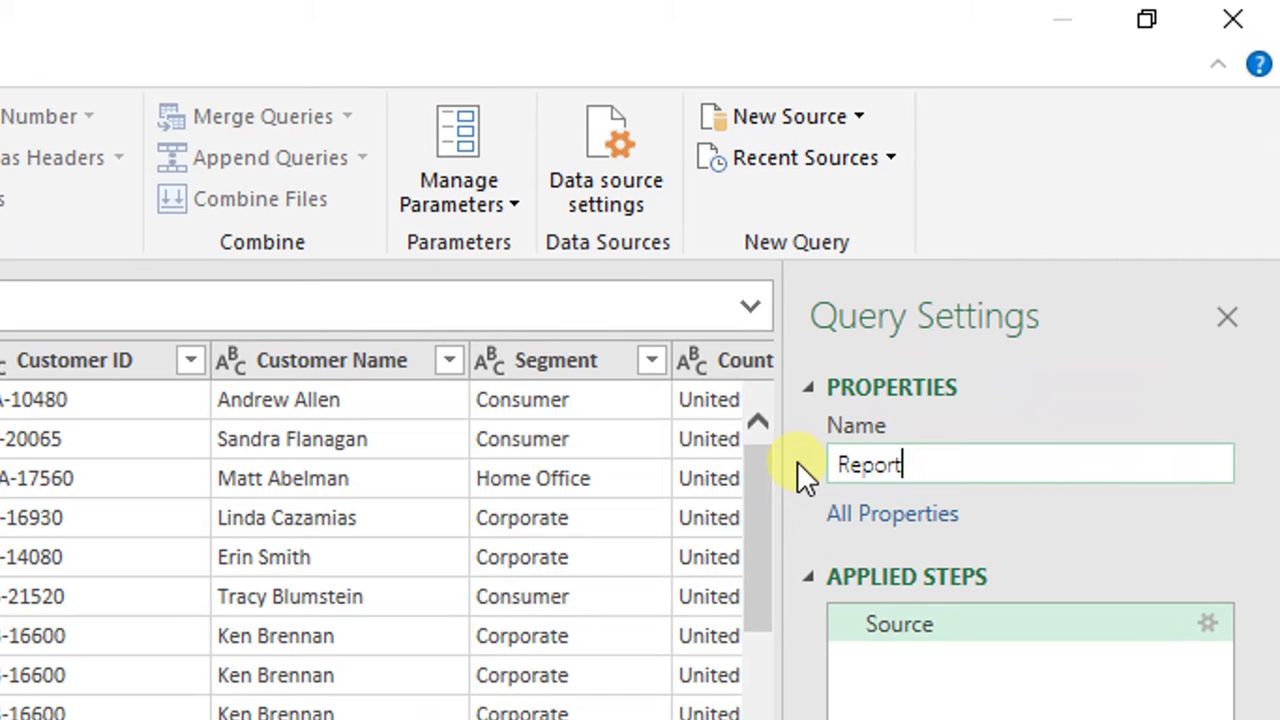
{"action": "type", "text": "l"}
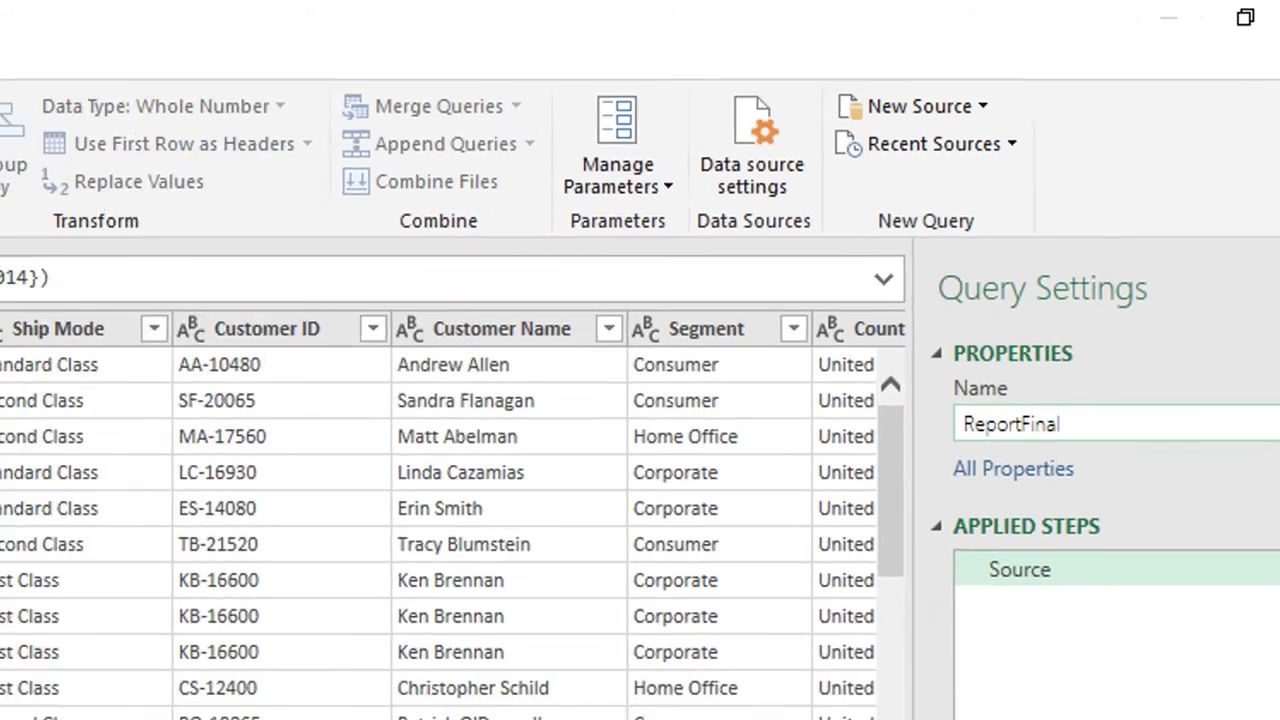
Close the query editor and load ReportFinal to the workbook as a connection only
{"action": "left_click", "coordinate": [32, 120]}
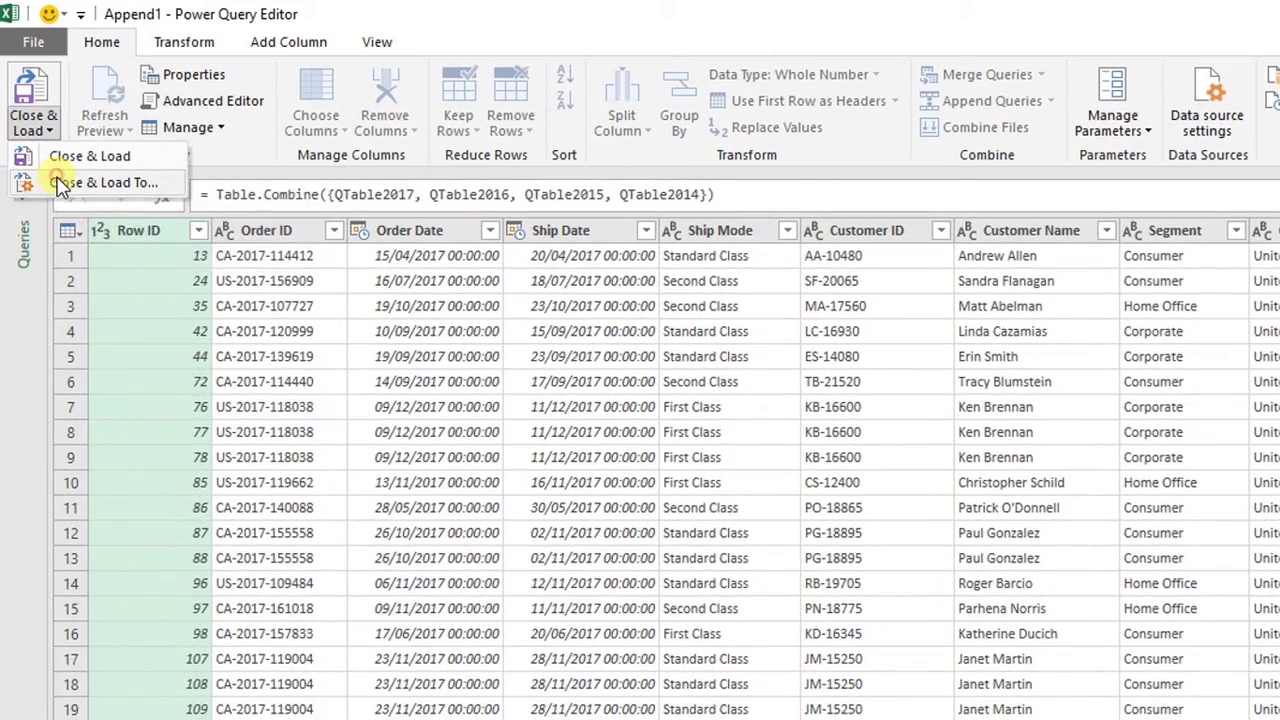
{"action": "left_click", "coordinate": [60, 186]}
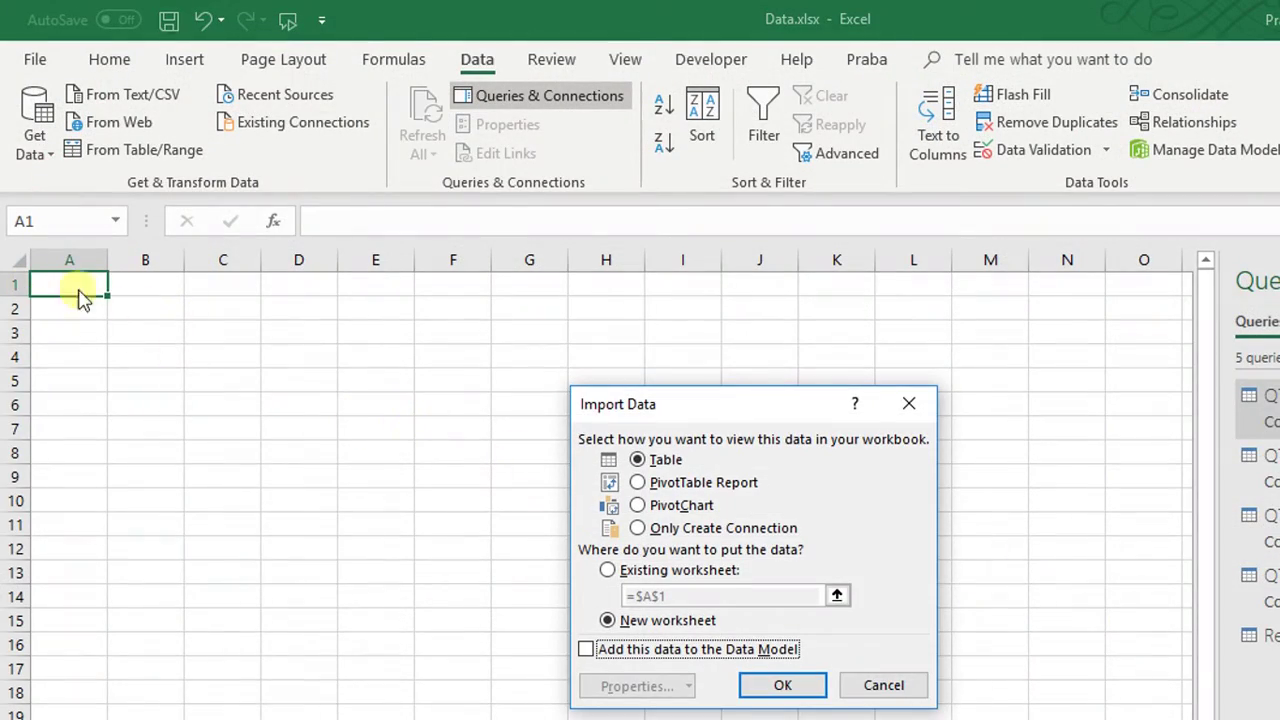
{"action": "left_click", "coordinate": [637, 528]}
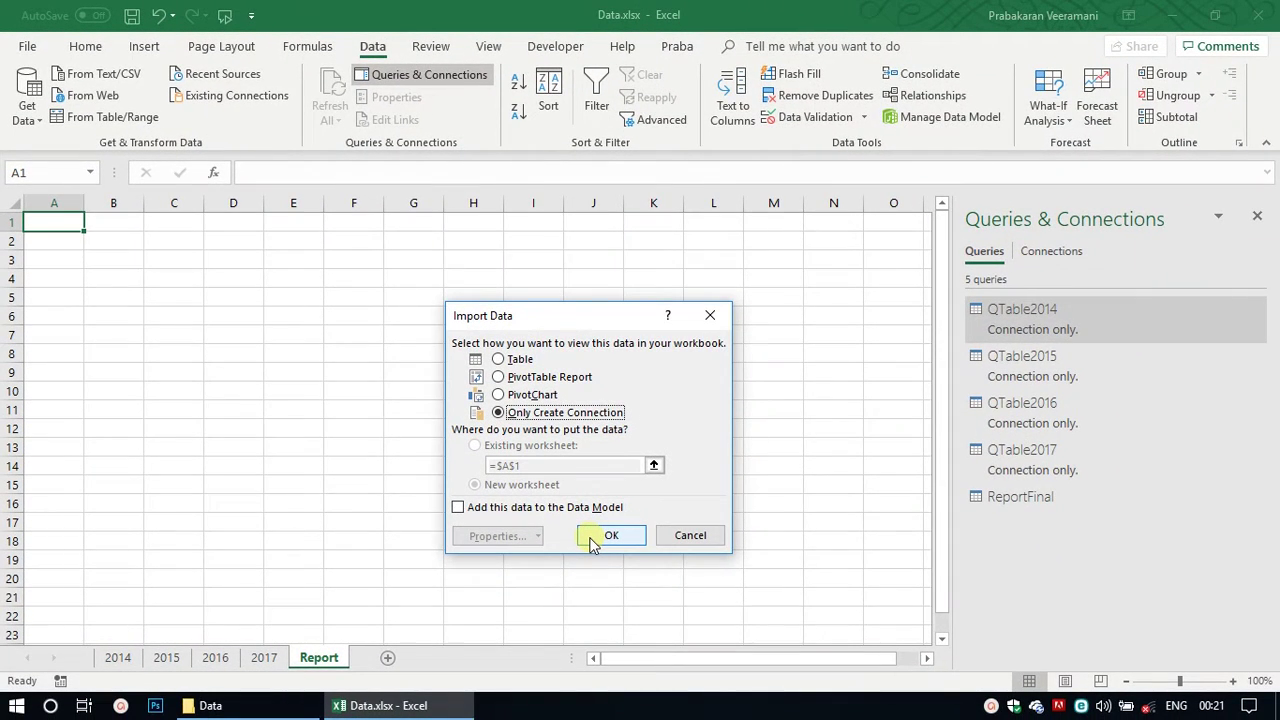
{"action": "left_click", "coordinate": [592, 537]}
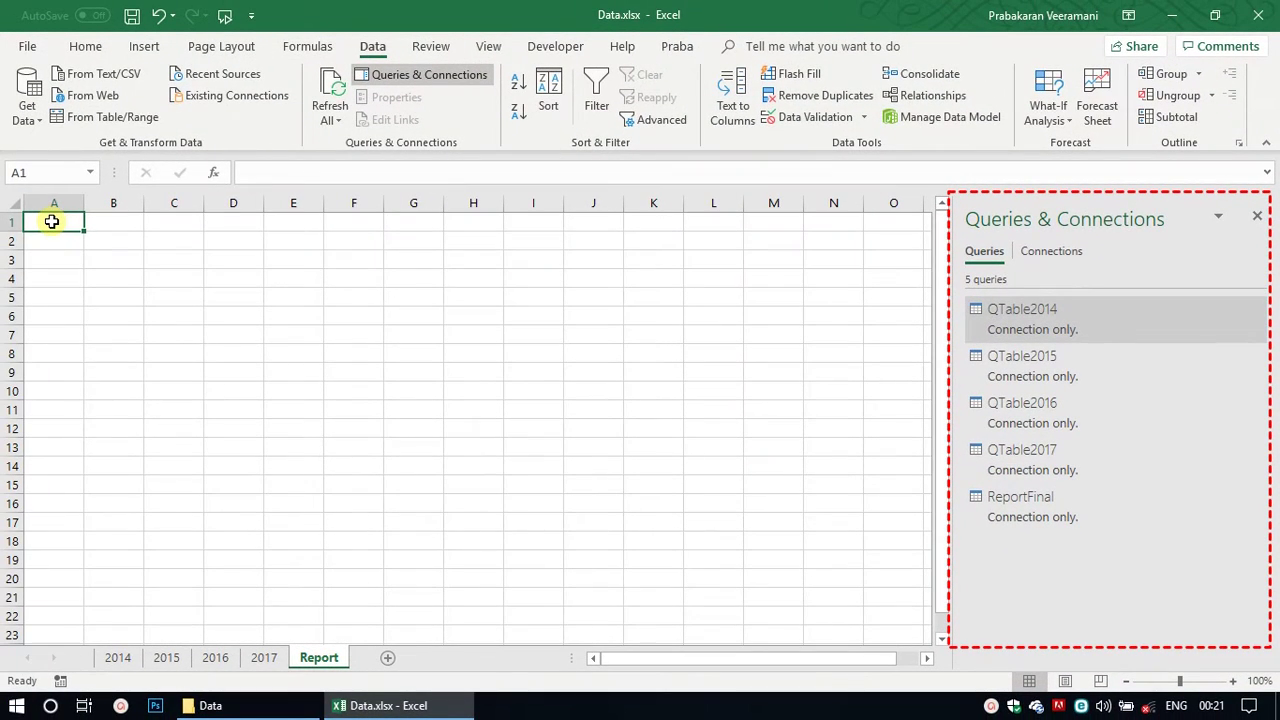
Insert a PivotTable at cell A1 of the Report sheet, using the Query - ReportFinal connection as its external data source
{"action": "left_click", "coordinate": [143, 46]}
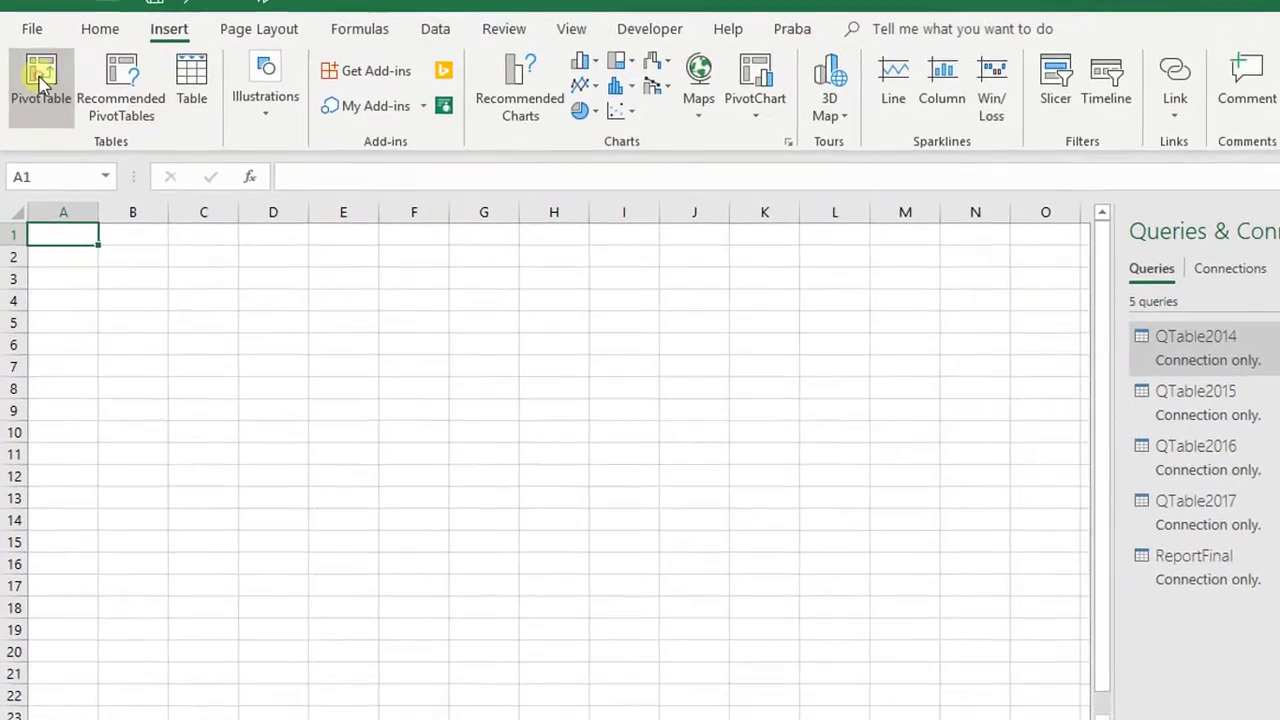
{"action": "left_click", "coordinate": [26, 90]}
{"action": "left_click_drag", "start_coordinate": [709, 318], "coordinate": [584, 245]}
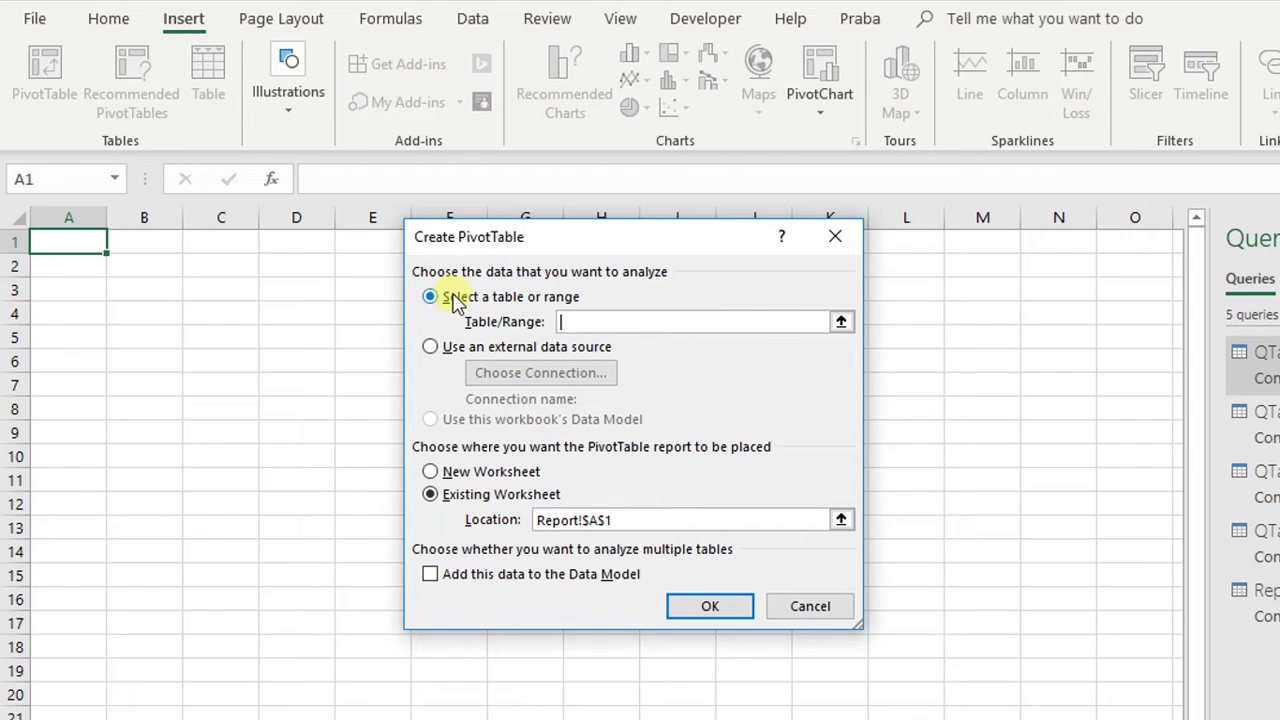
{"action": "left_click", "coordinate": [432, 347]}
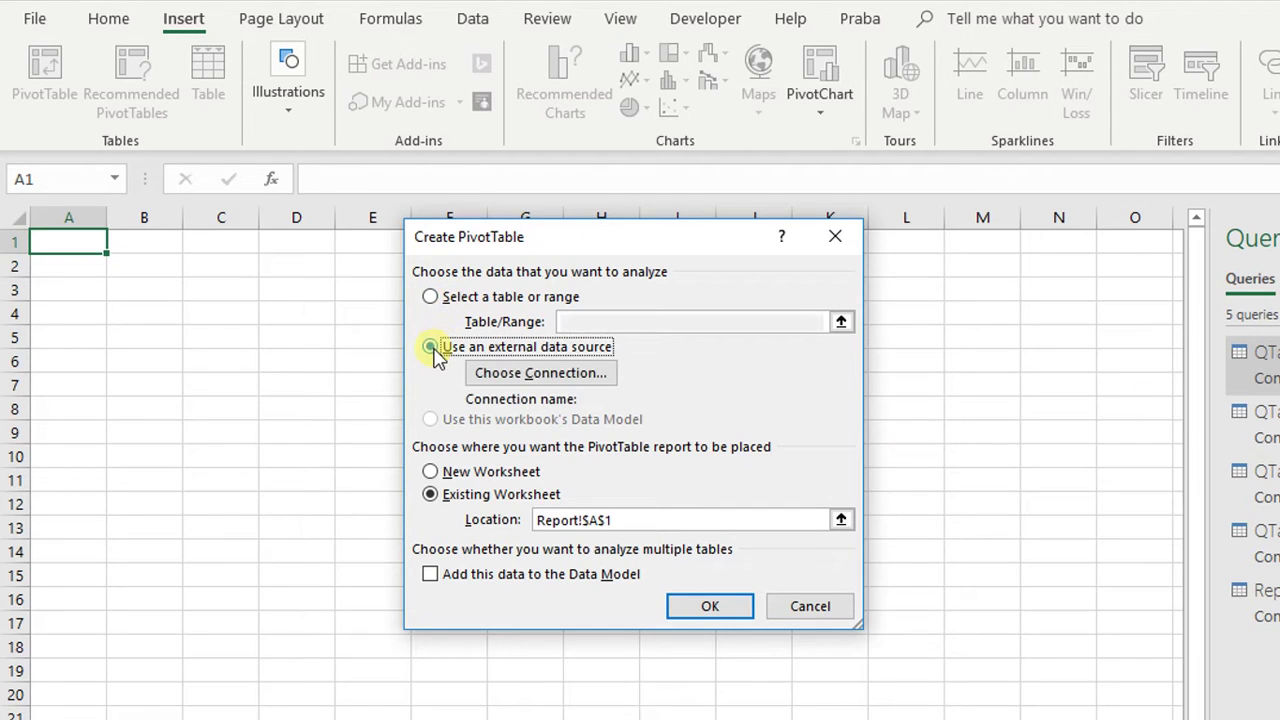
{"action": "left_click", "coordinate": [490, 374]}
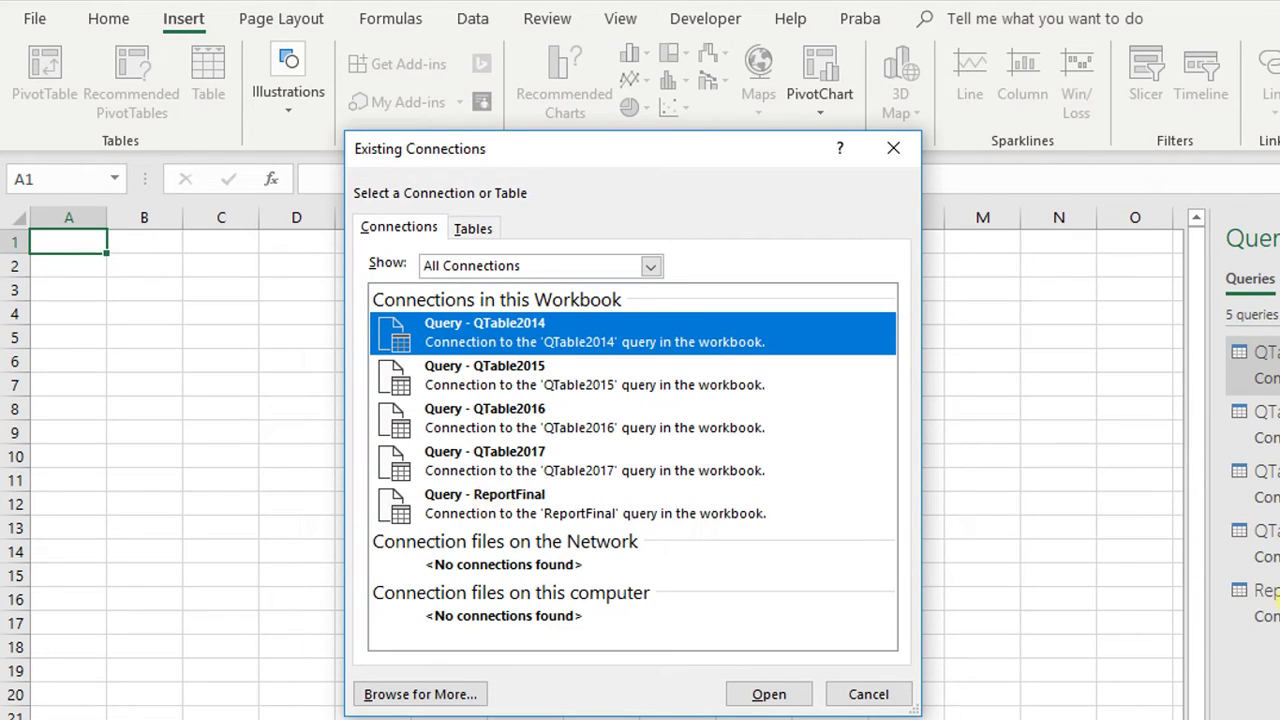
{"action": "left_click", "coordinate": [475, 508]}
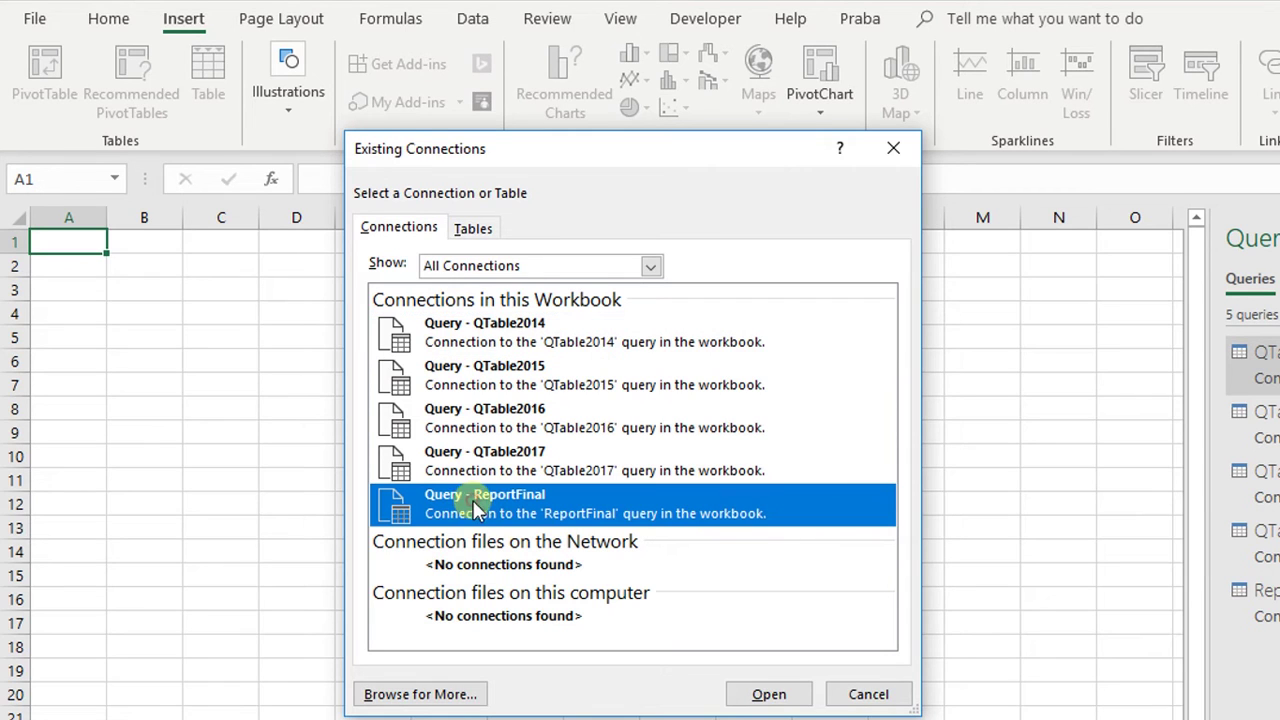
{"action": "left_click", "coordinate": [737, 692]}
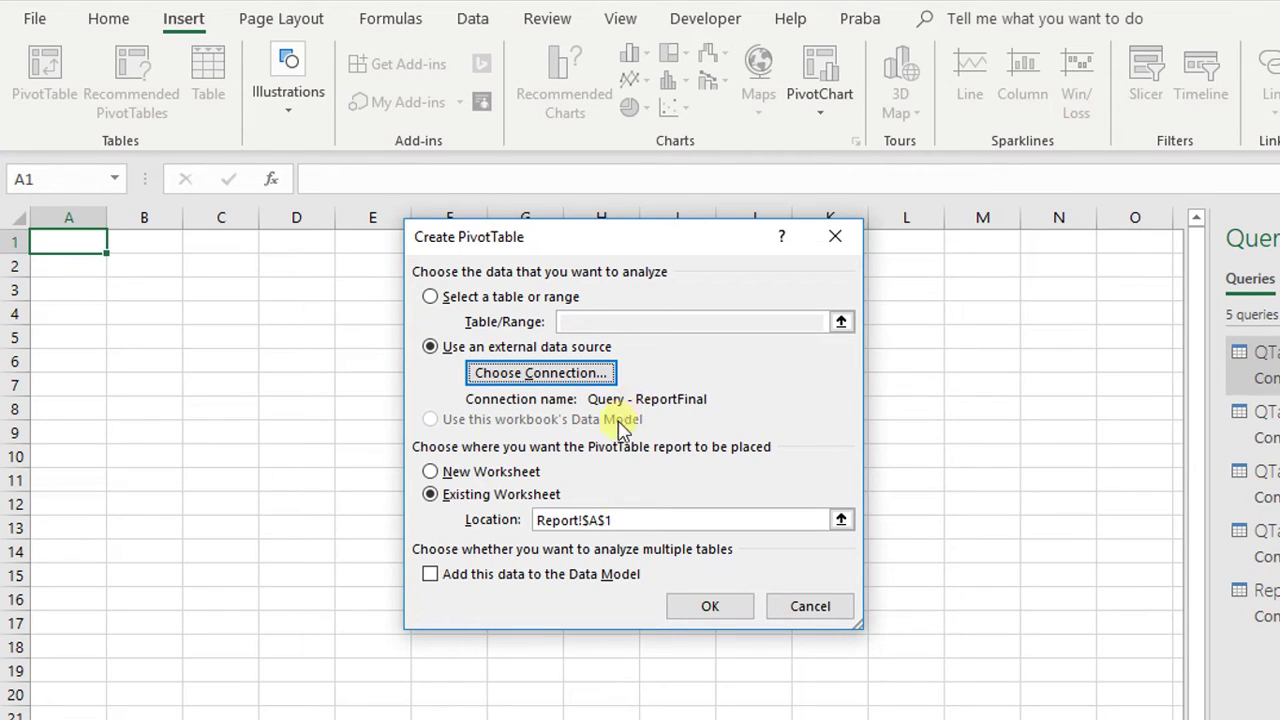
{"action": "left_click", "coordinate": [710, 610]}
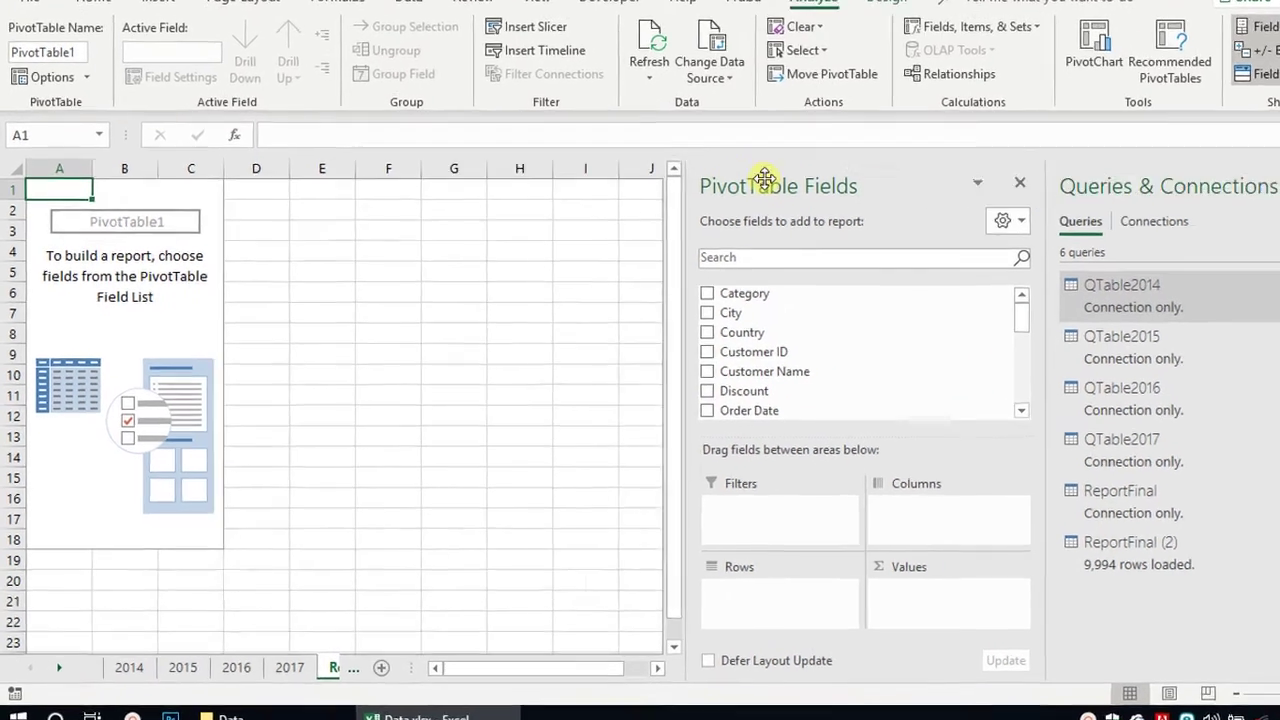
Undock the PivotTable Fields pane, place it over the worksheet and enlarge it so the full field list and areas fit
{"action": "left_click_drag", "start_coordinate": [764, 178], "coordinate": [454, 206]}
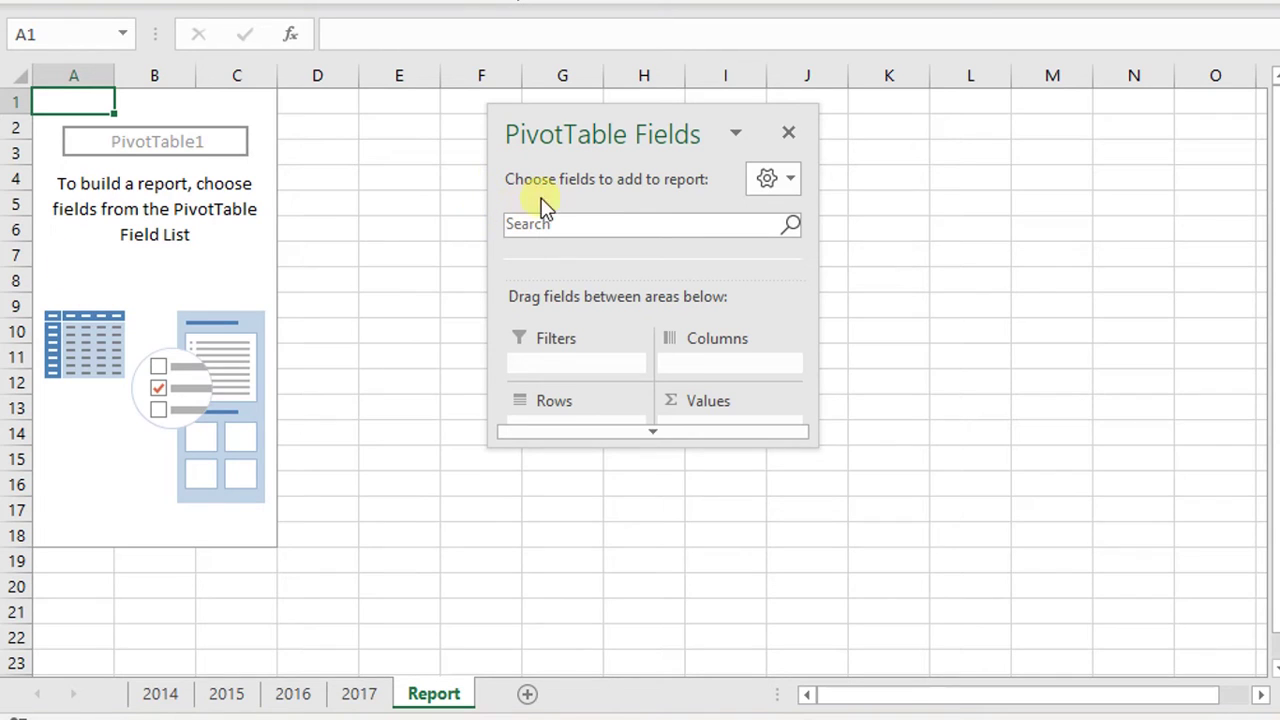
{"action": "left_click_drag", "start_coordinate": [691, 446], "coordinate": [677, 677]}
{"action": "left_click_drag", "start_coordinate": [641, 104], "coordinate": [641, 0]}
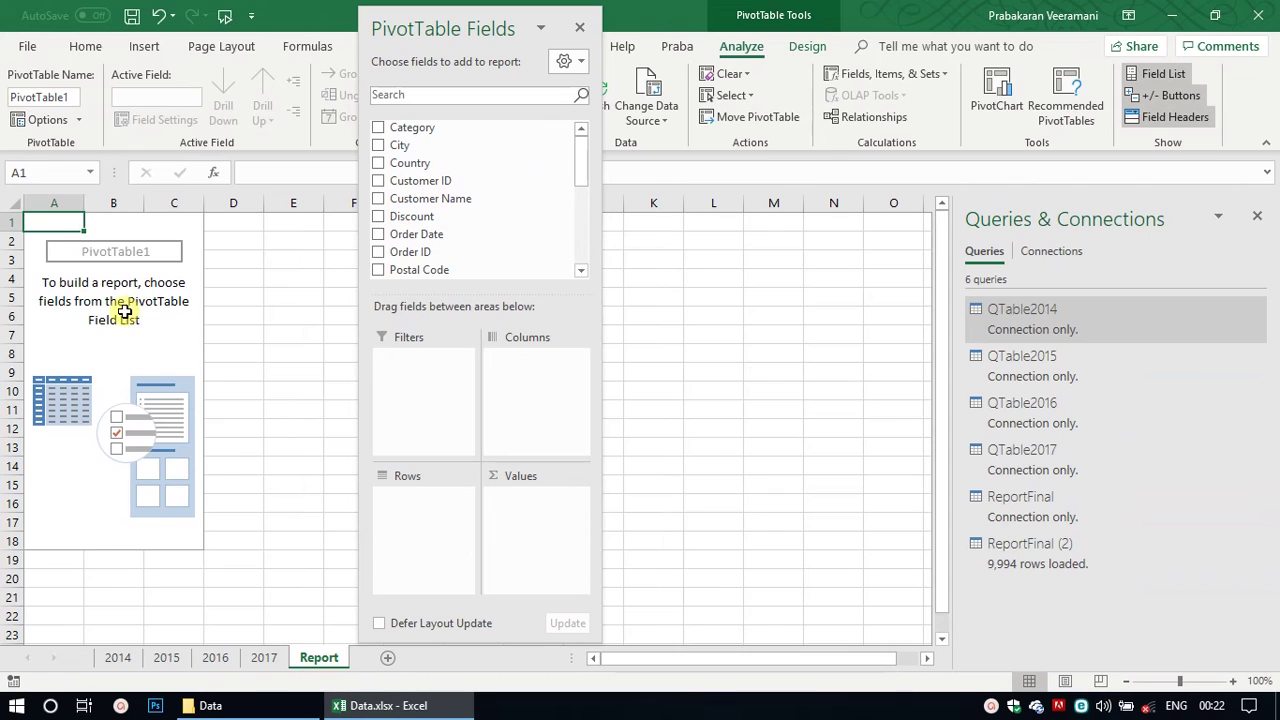
Add the Quantity field to the PivotTable's Values area
{"action": "left_click", "coordinate": [125, 312]}
{"action": "scroll", "coordinate": [428, 191], "scroll_direction": "down", "scroll_amount": 4}
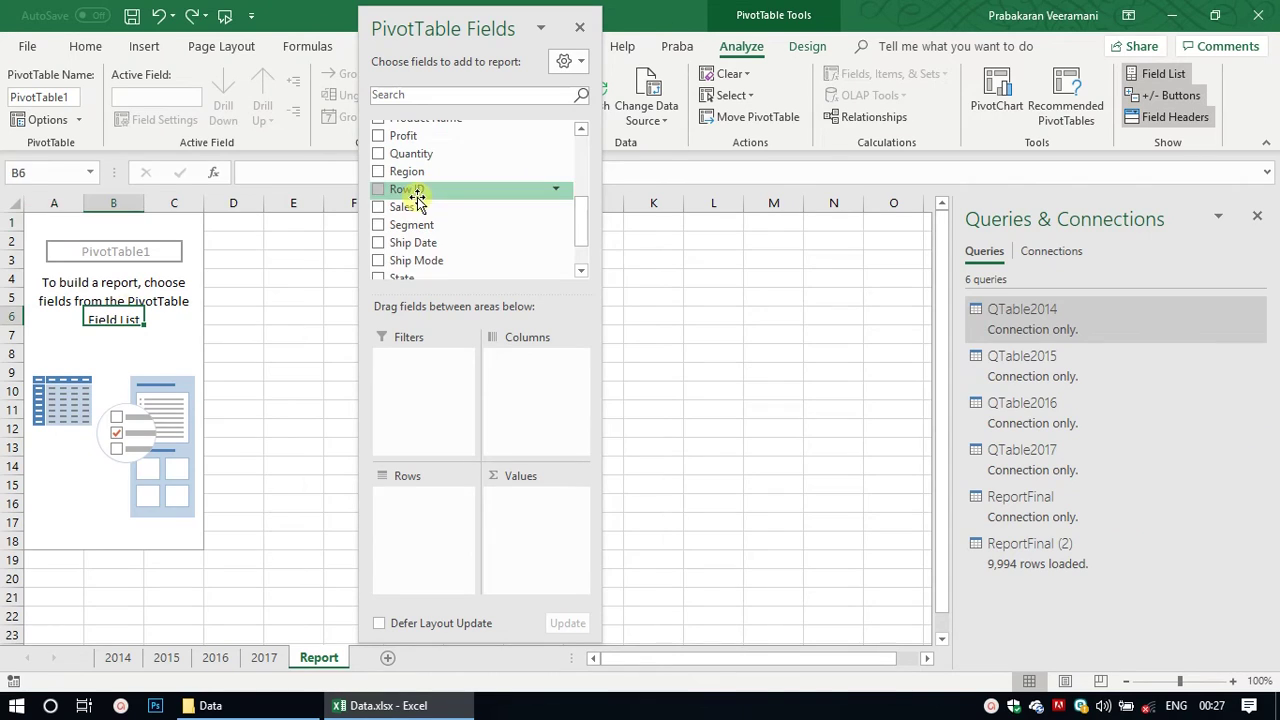
{"action": "scroll", "coordinate": [437, 206], "scroll_direction": "up", "scroll_amount": 3}
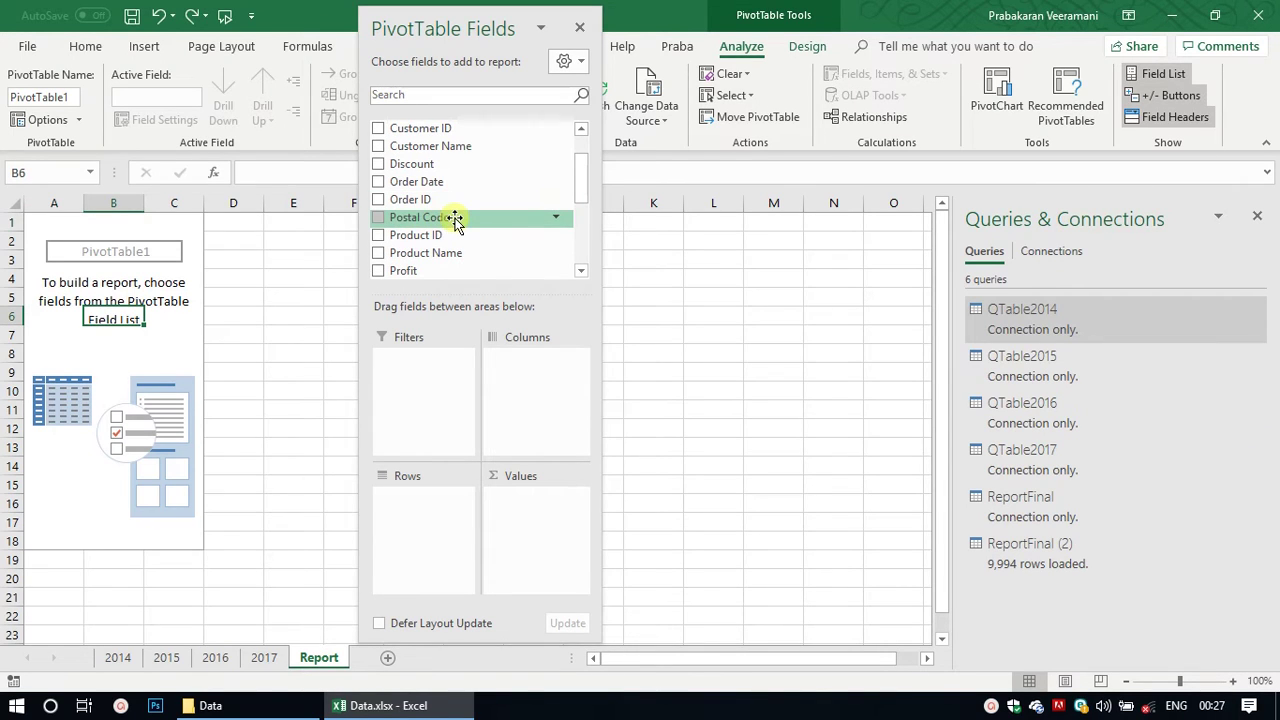
{"action": "scroll", "coordinate": [456, 221], "scroll_direction": "down", "scroll_amount": 1}
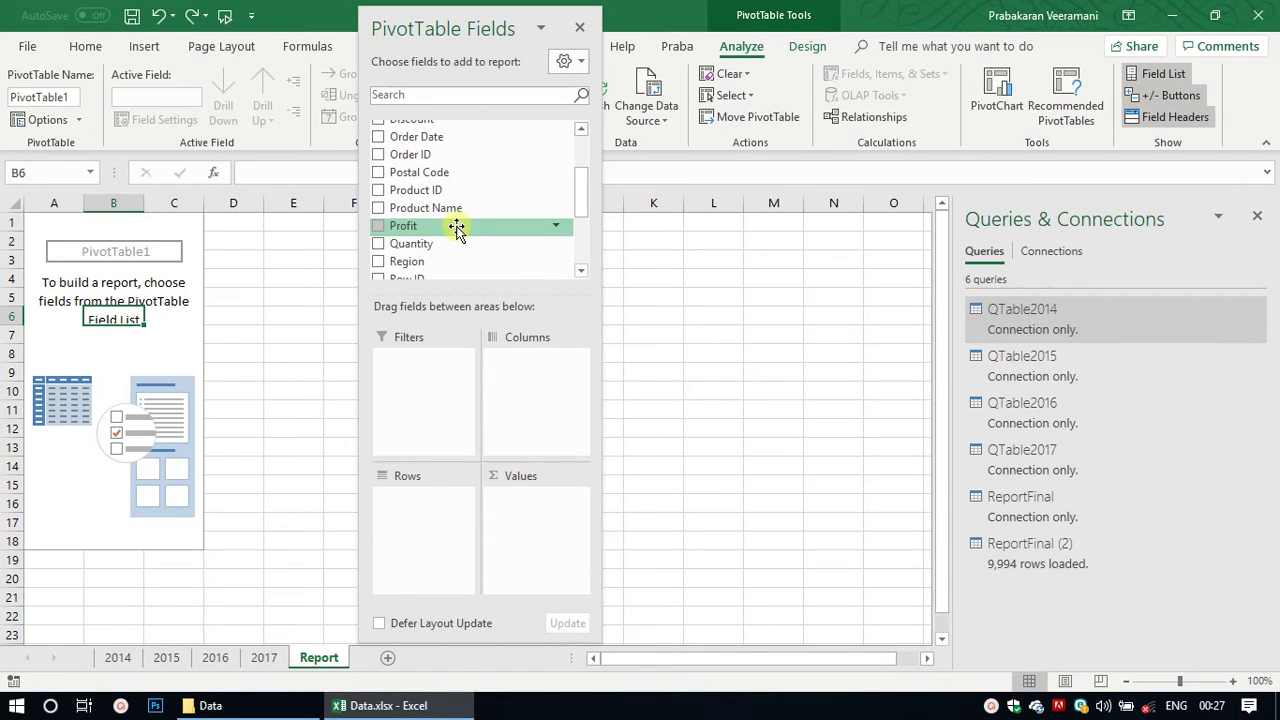
{"action": "mouse_move", "coordinate": [429, 243]}
{"action": "left_mouse_down"}
{"action": "mouse_move", "coordinate": [515, 525]}
{"action": "mouse_move", "coordinate": [503, 494]}
{"action": "left_mouse_up"}
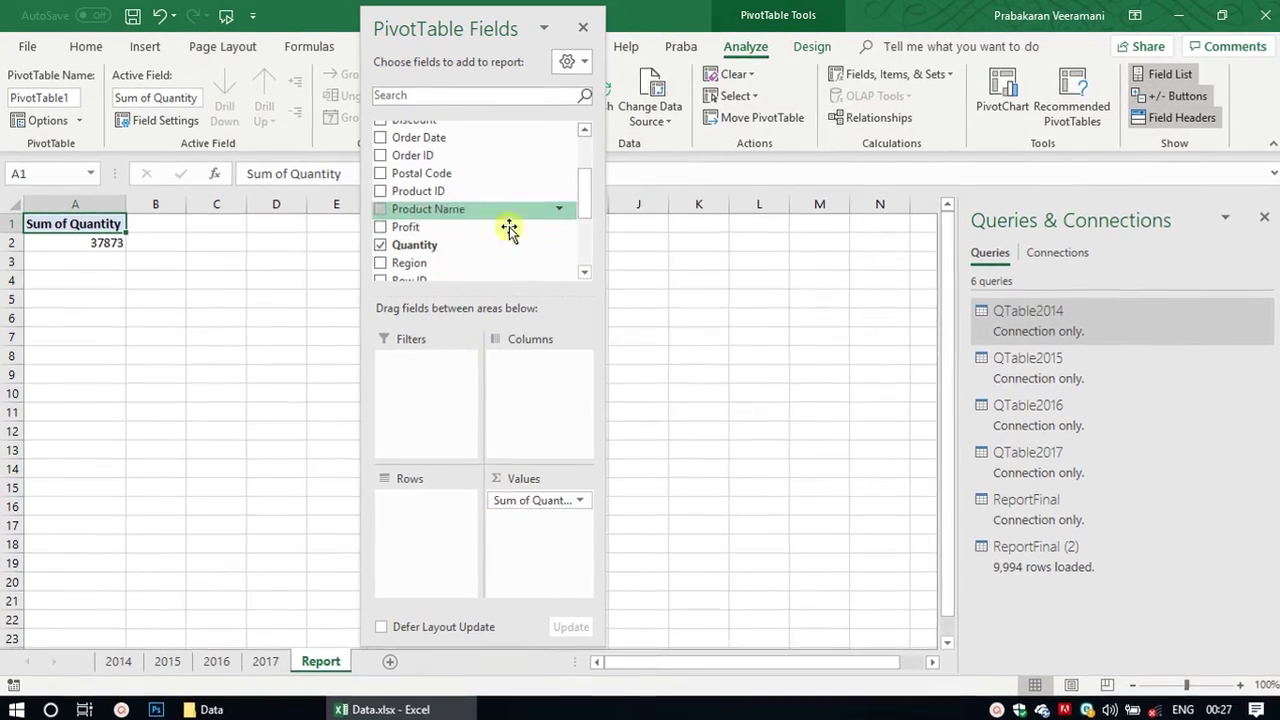
Add the Sales field to the PivotTable's Values area and the Region field to its Rows area
{"action": "left_click_drag", "start_coordinate": [587, 193], "coordinate": [592, 228]}
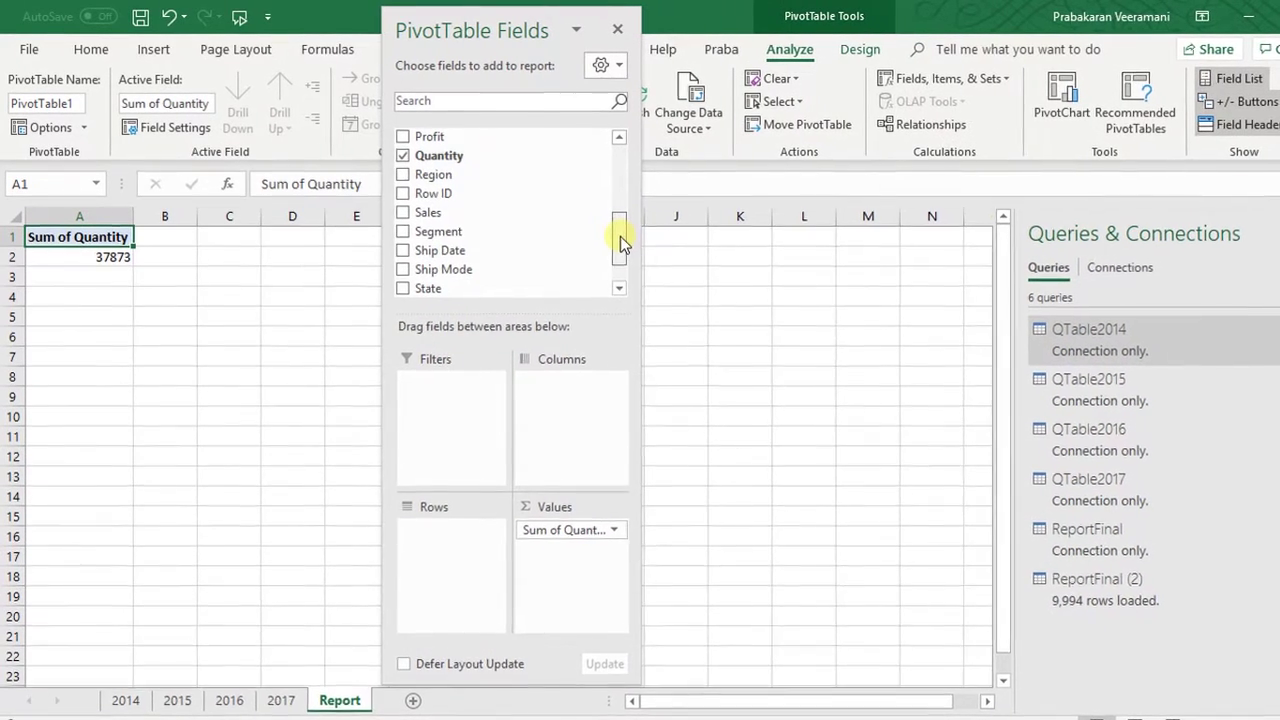
{"action": "left_click_drag", "start_coordinate": [455, 213], "coordinate": [566, 586]}
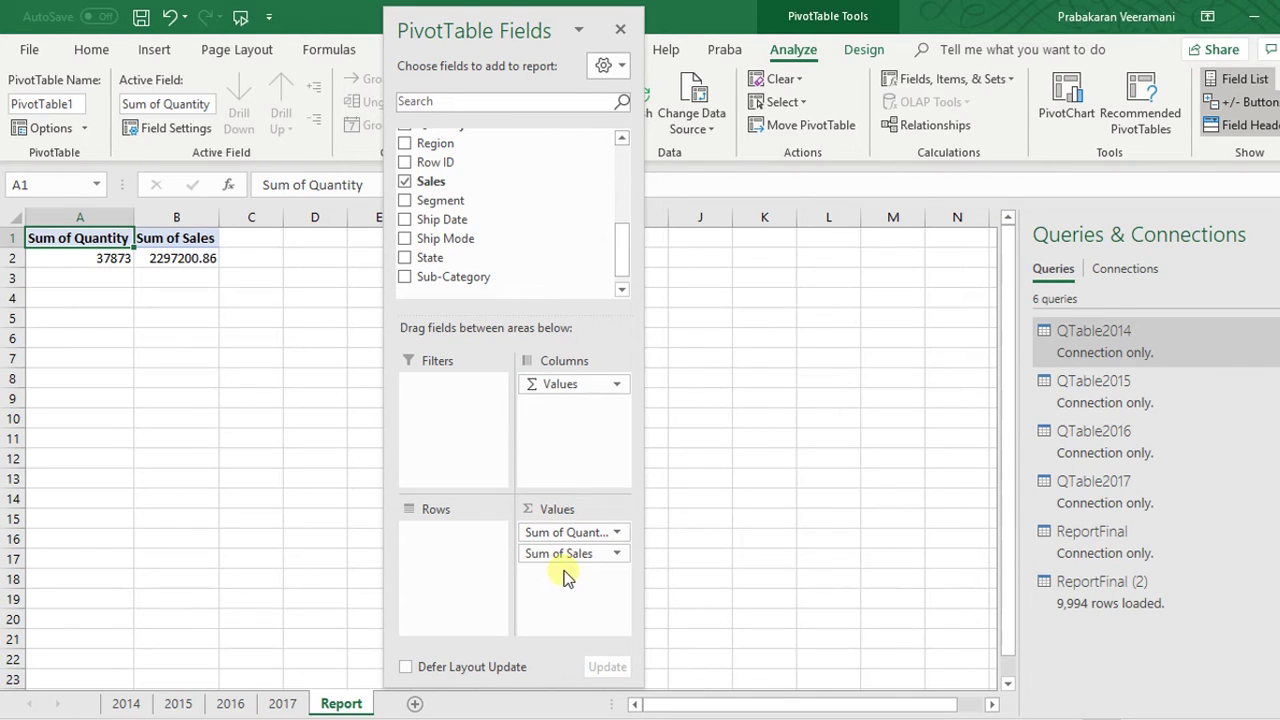
{"action": "scroll", "coordinate": [623, 257], "scroll_direction": "up", "scroll_amount": 2}
{"action": "left_click_drag", "start_coordinate": [468, 179], "coordinate": [418, 566]}
{"action": "left_click_drag", "start_coordinate": [56, 260], "coordinate": [50, 322]}
{"action": "left_click_drag", "start_coordinate": [205, 258], "coordinate": [268, 316]}
{"action": "left_click", "coordinate": [77, 385]}
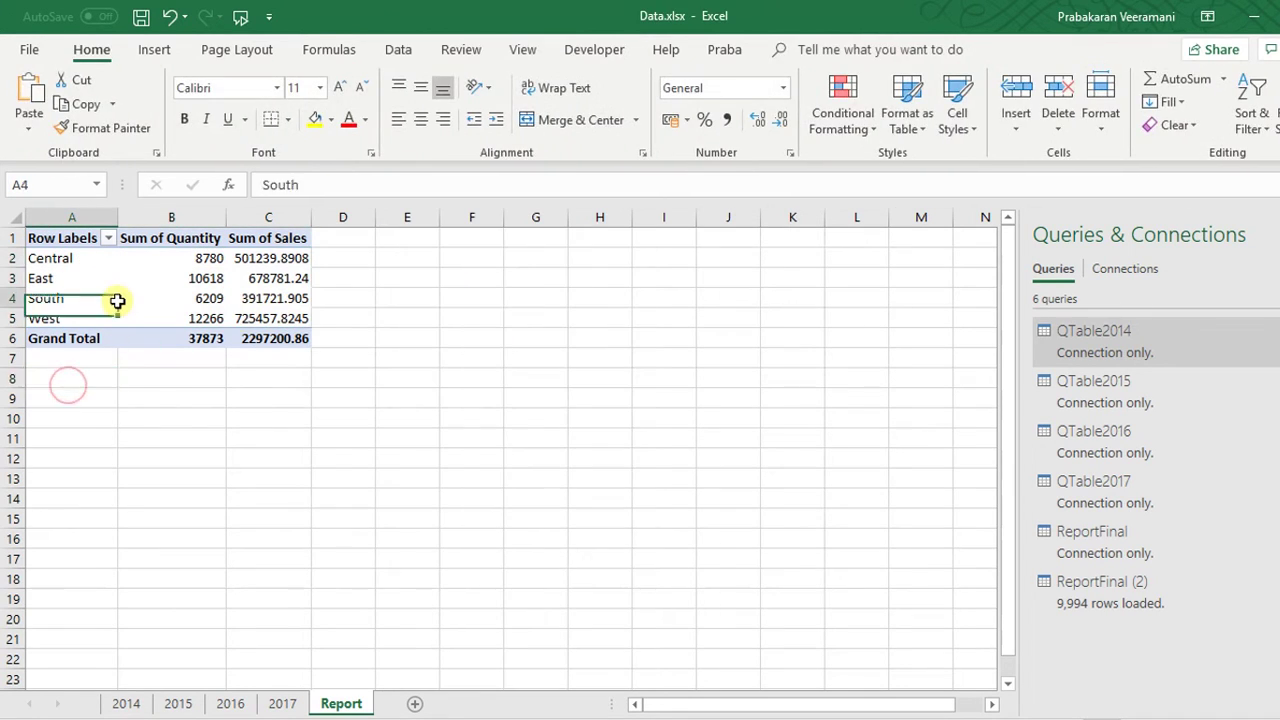
{"action": "left_click", "coordinate": [114, 298]}
{"action": "left_click", "coordinate": [350, 292]}
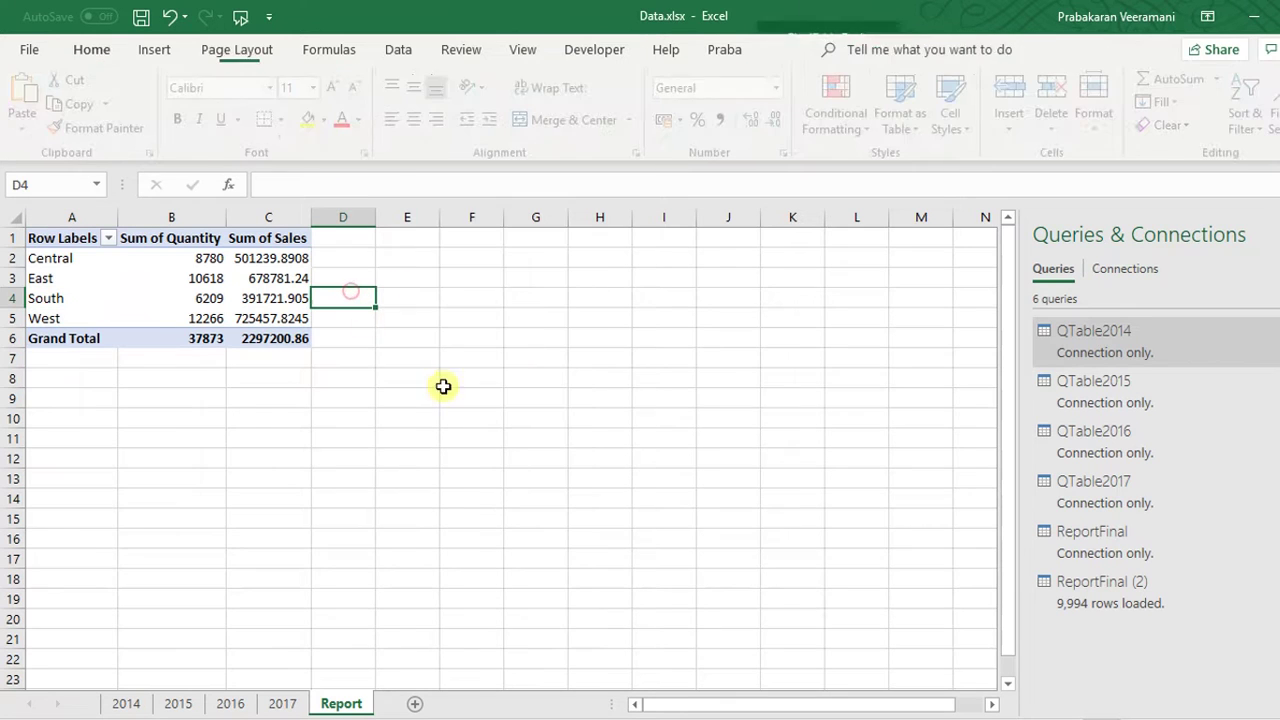
Insert a PivotTable at cell F1 of the Report sheet, using the Query - ReportFinal connection as its external data source
{"action": "left_click", "coordinate": [480, 239]}
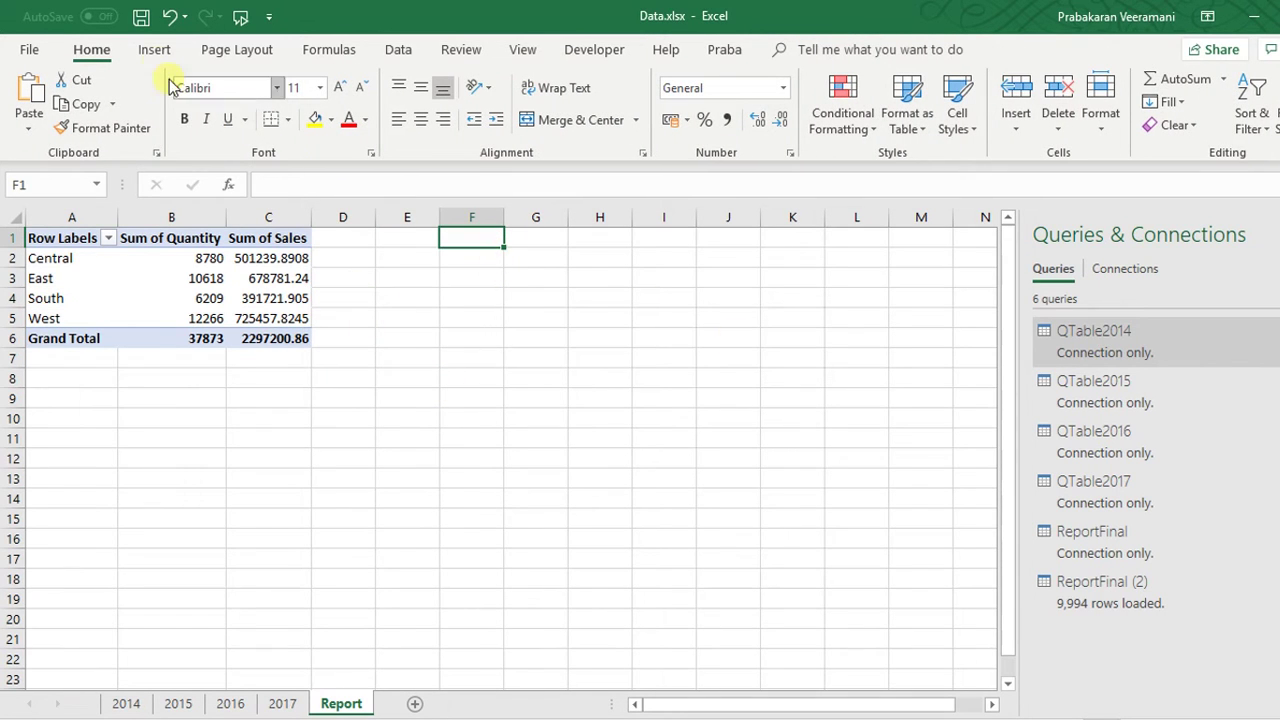
{"action": "left_click", "coordinate": [153, 50]}
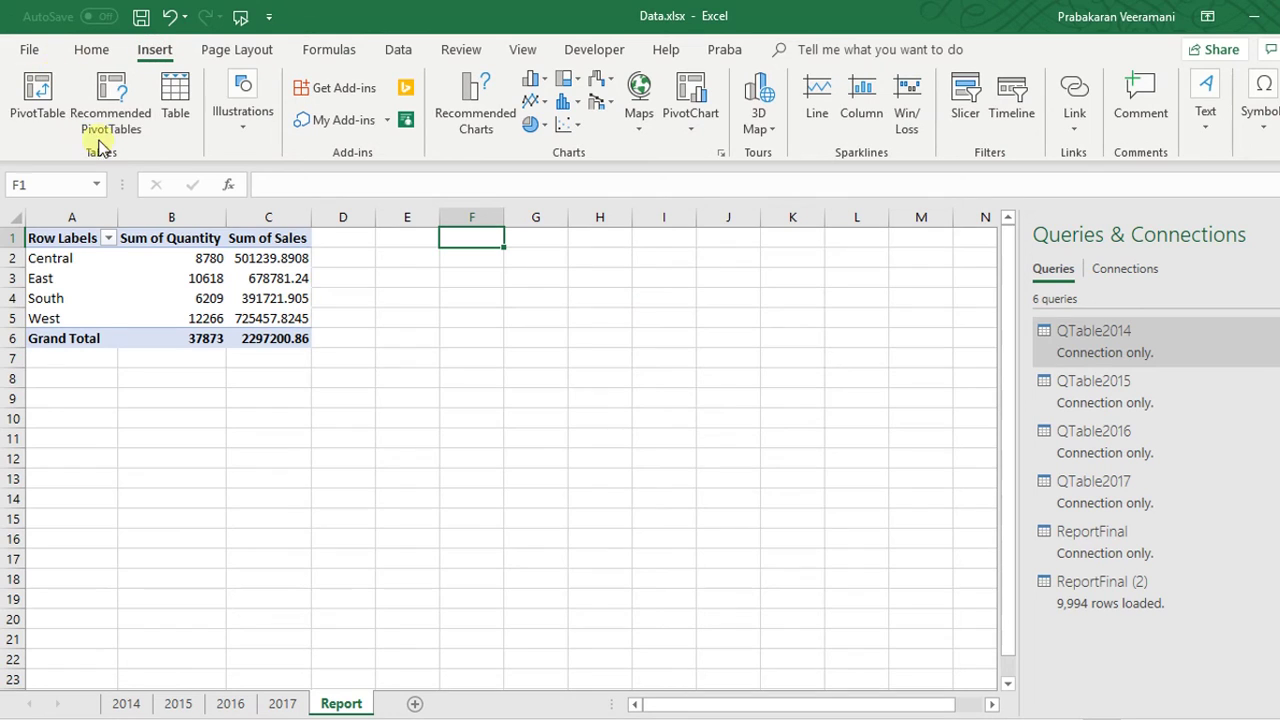
{"action": "left_click", "coordinate": [30, 93]}
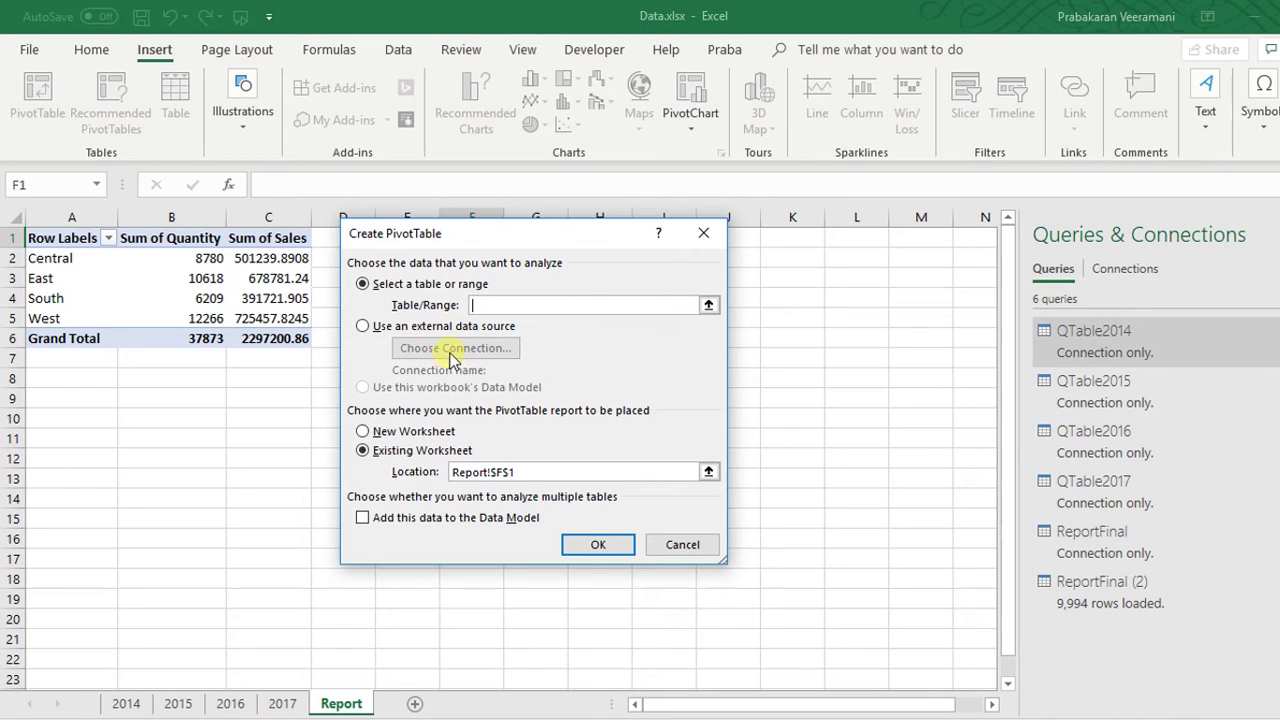
{"action": "left_click", "coordinate": [362, 327]}
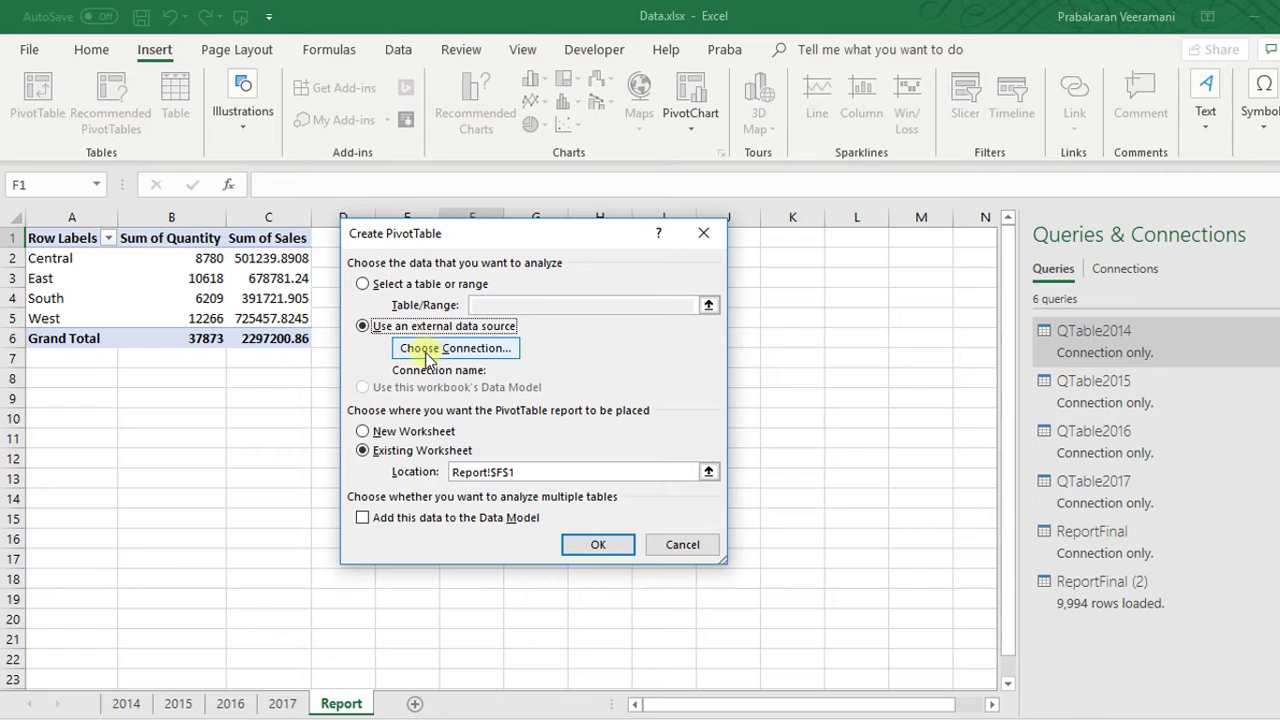
{"action": "left_click", "coordinate": [428, 350]}
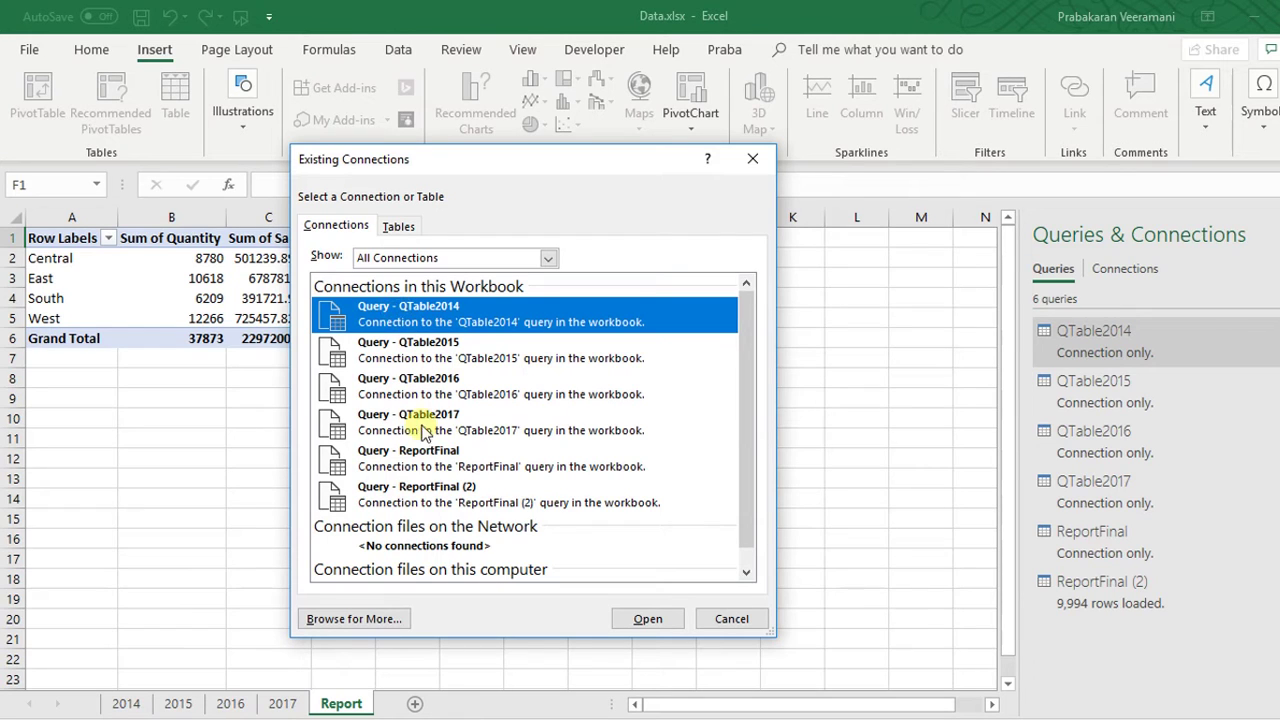
{"action": "left_click", "coordinate": [423, 462]}
{"action": "left_click", "coordinate": [622, 619]}
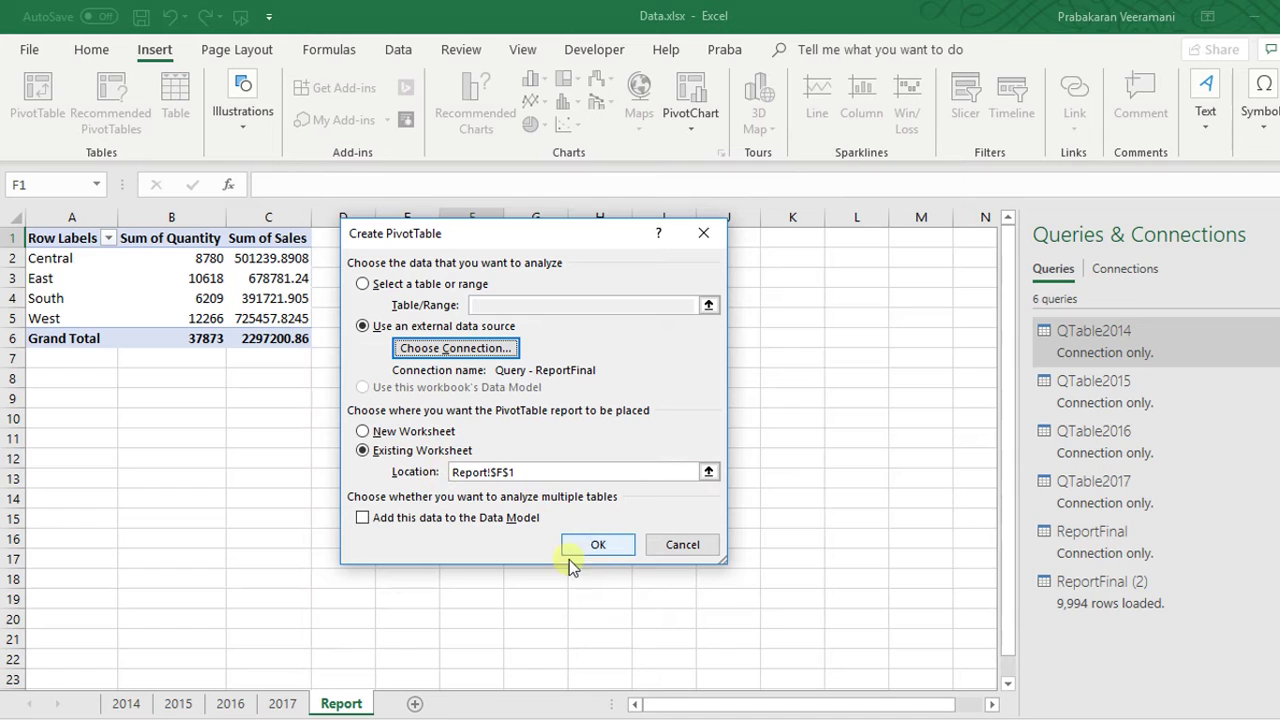
{"action": "left_click", "coordinate": [600, 546]}
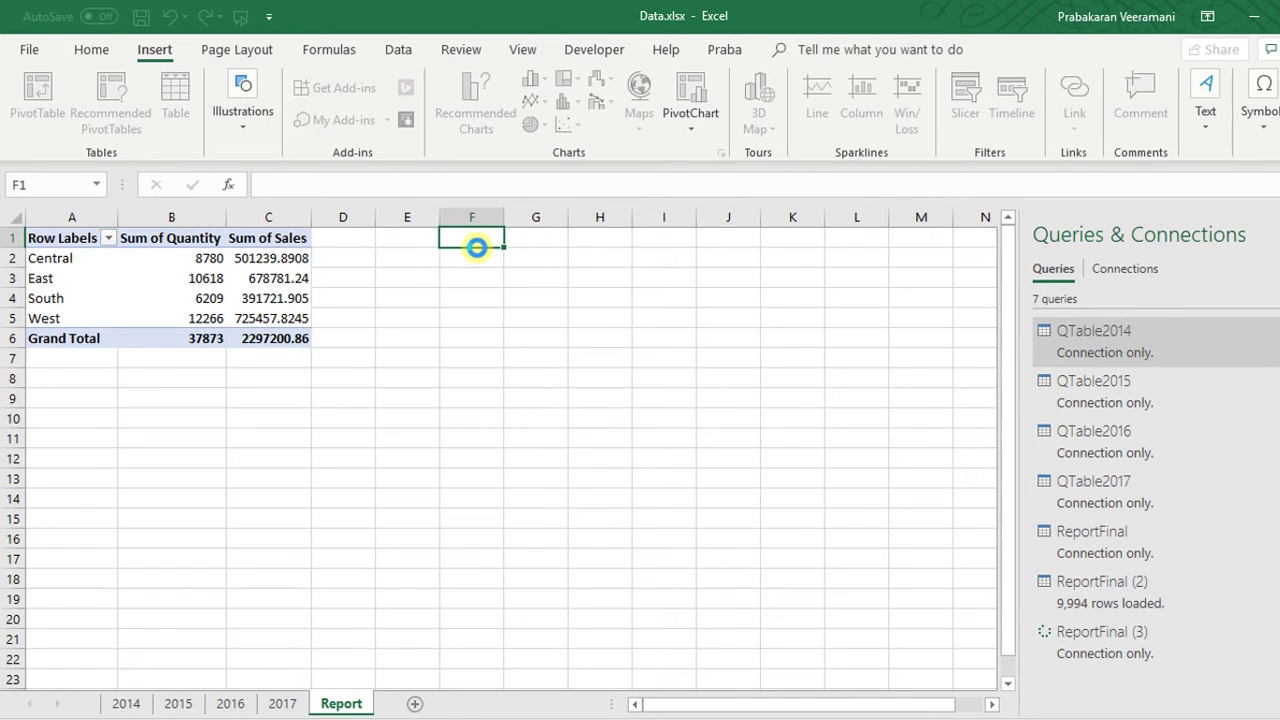
Move the PivotTable Fields pane clear of the new PivotTable and add the City field to its Rows area
{"action": "left_click_drag", "start_coordinate": [530, 32], "coordinate": [835, 63]}
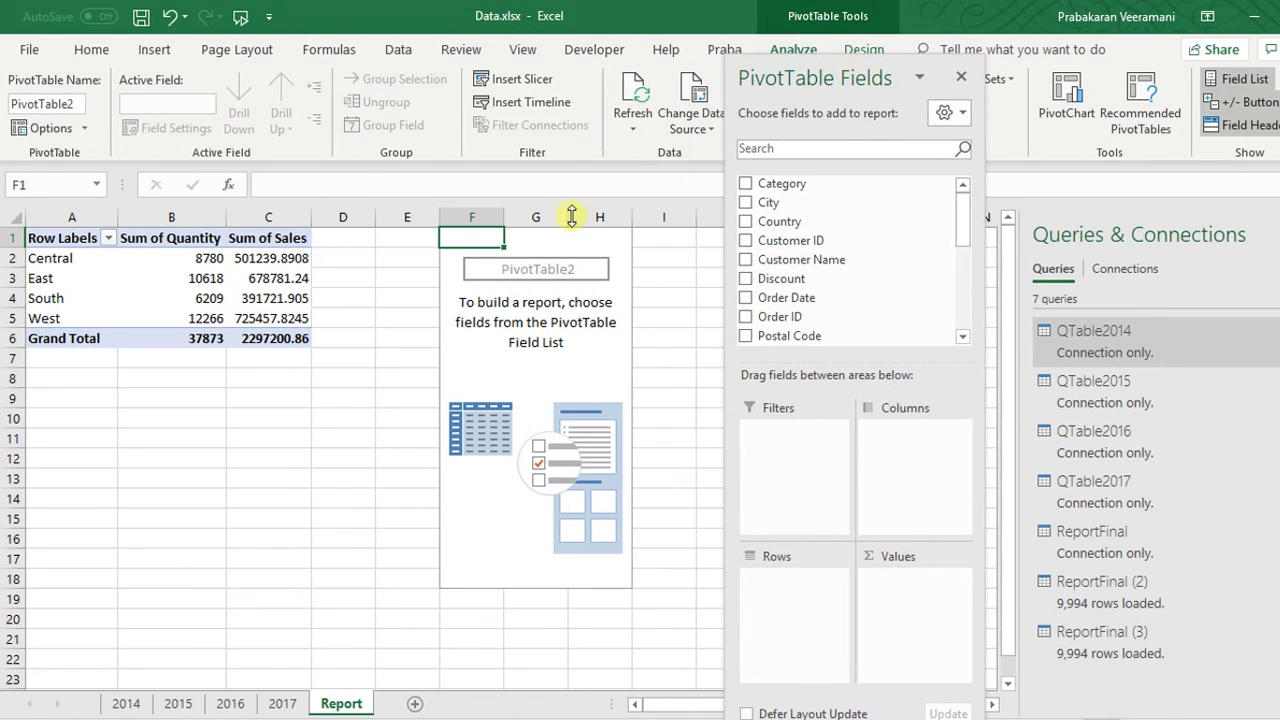
{"action": "left_click_drag", "start_coordinate": [961, 240], "coordinate": [970, 300]}
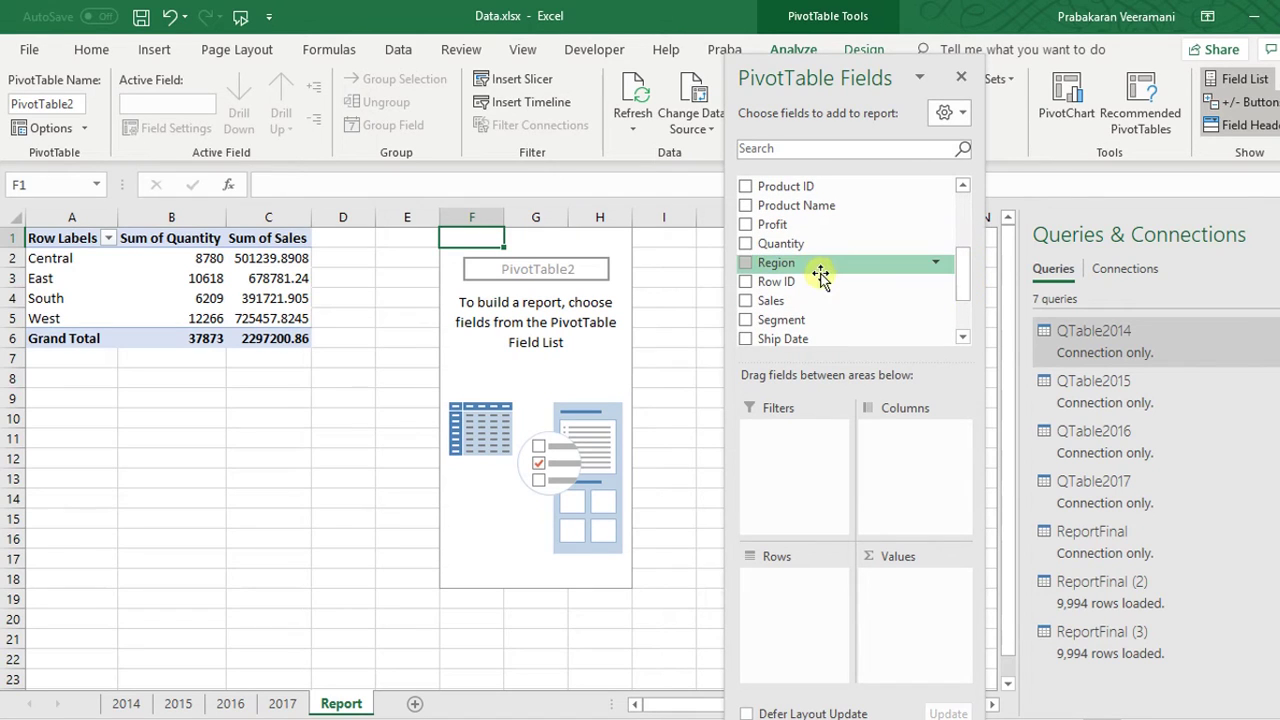
{"action": "left_click_drag", "start_coordinate": [876, 305], "coordinate": [800, 612]}
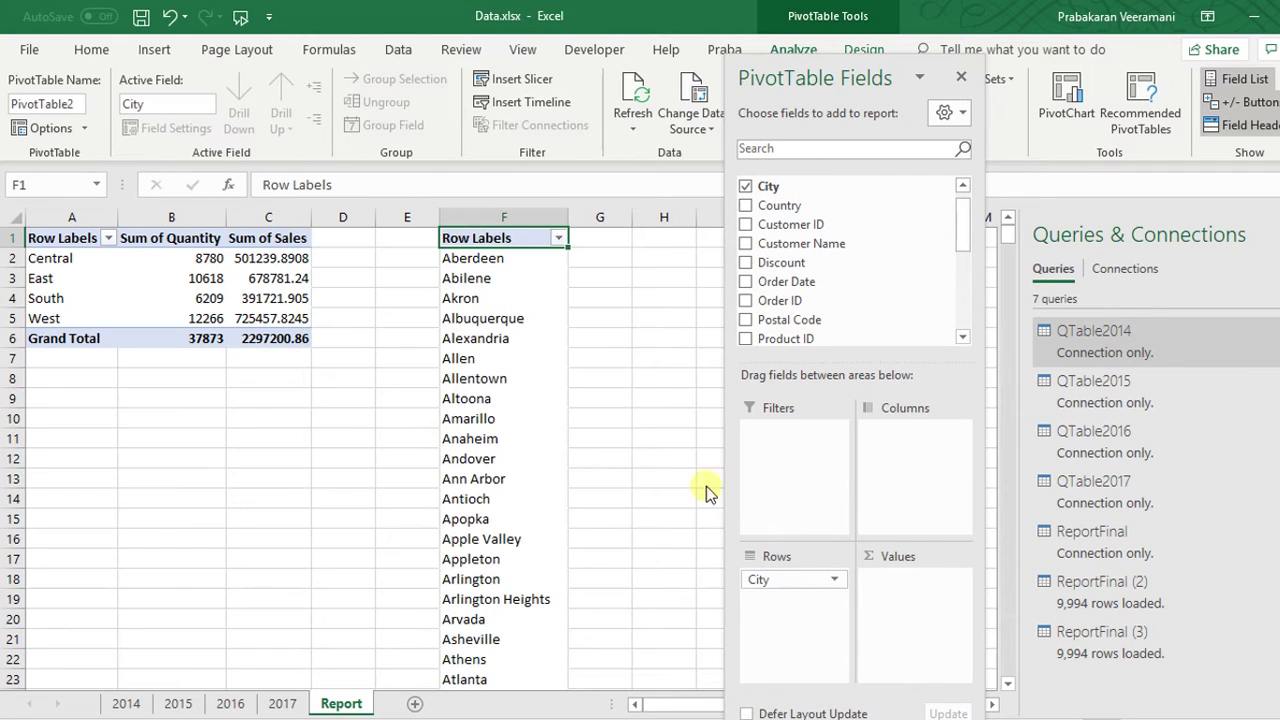
{"action": "left_click", "coordinate": [553, 406]}
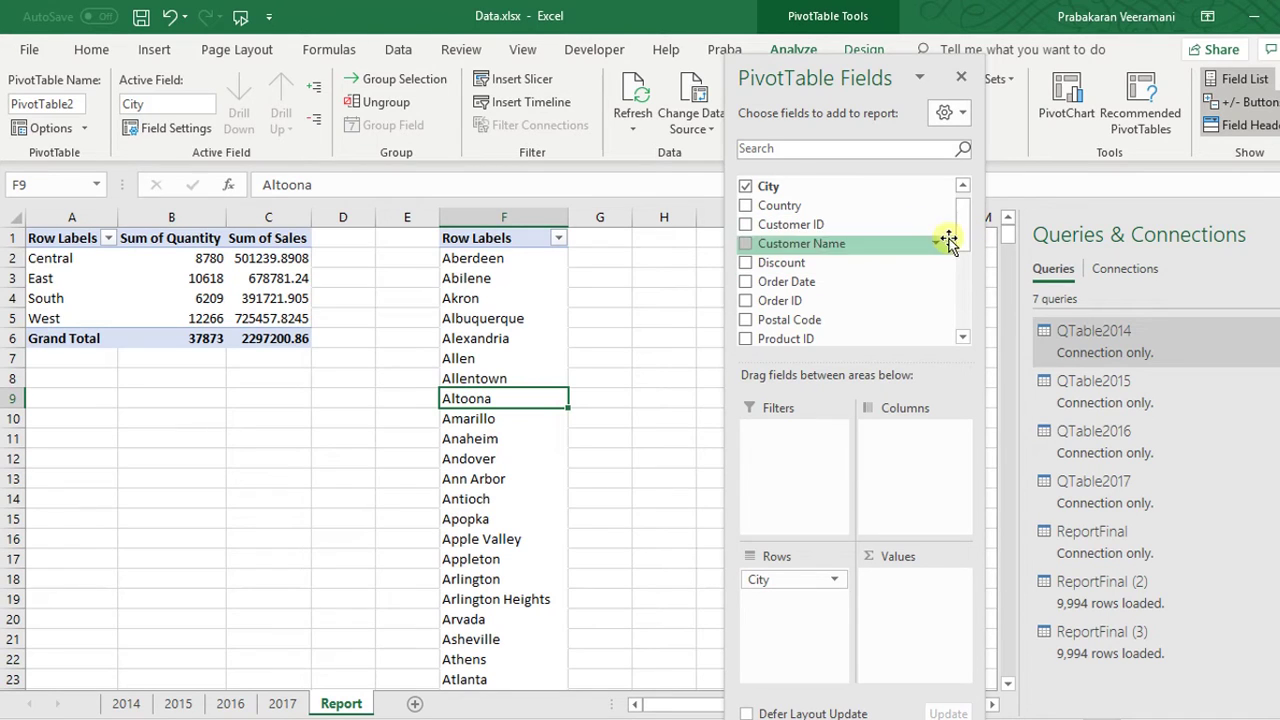
Add the Sales field to the Values area of the City PivotTable
{"action": "left_click_drag", "start_coordinate": [962, 247], "coordinate": [965, 253]}
{"action": "scroll", "coordinate": [965, 253], "scroll_direction": "down", "scroll_amount": 3}
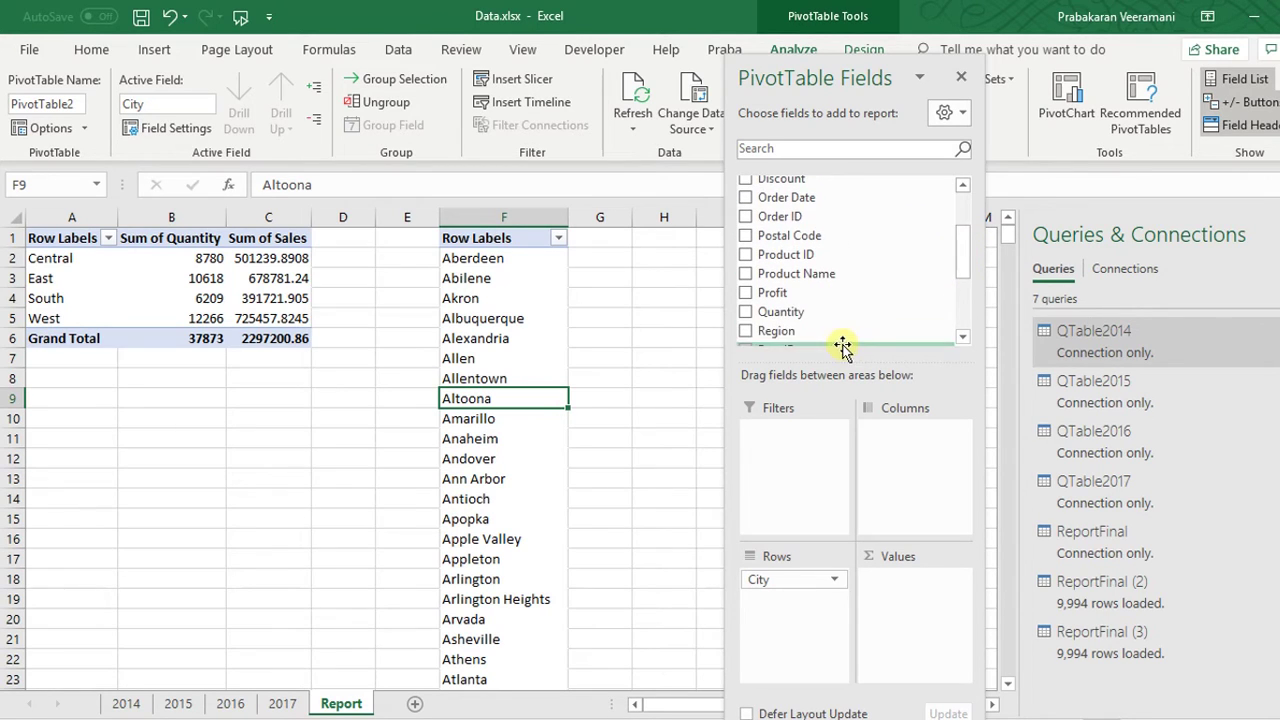
{"action": "left_click_drag", "start_coordinate": [822, 321], "coordinate": [918, 602]}
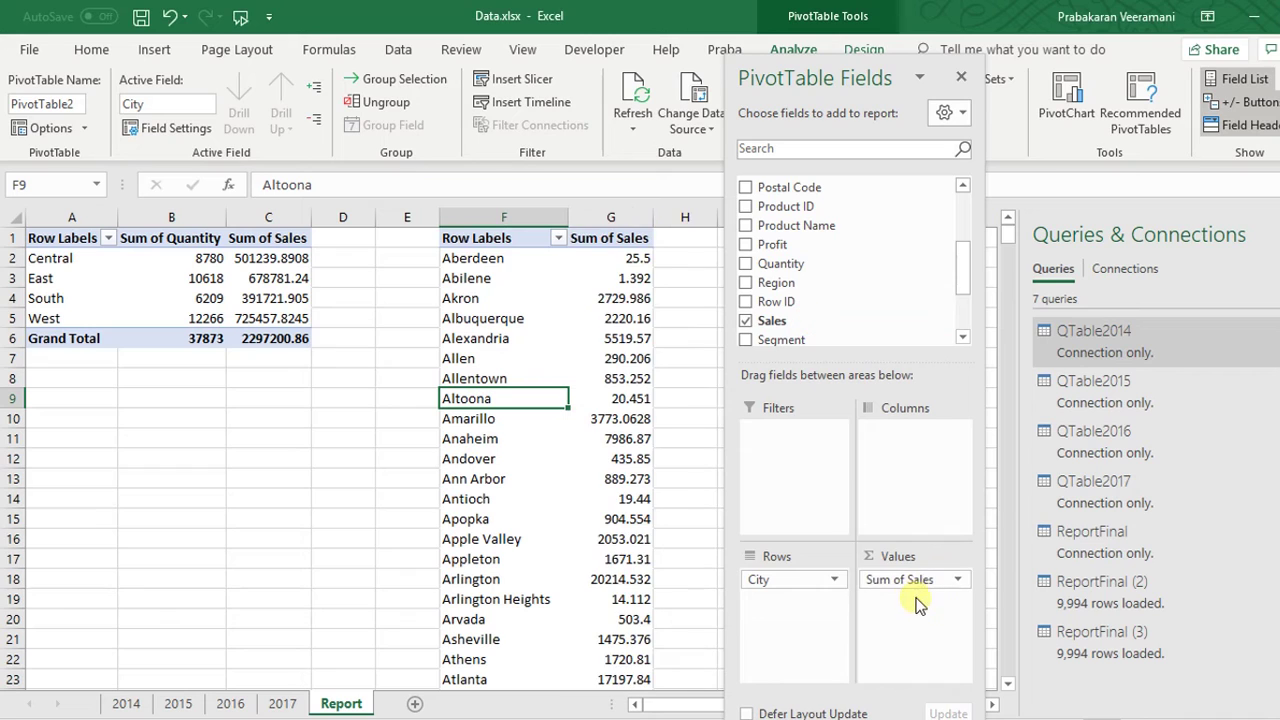
{"action": "left_click", "coordinate": [634, 258]}
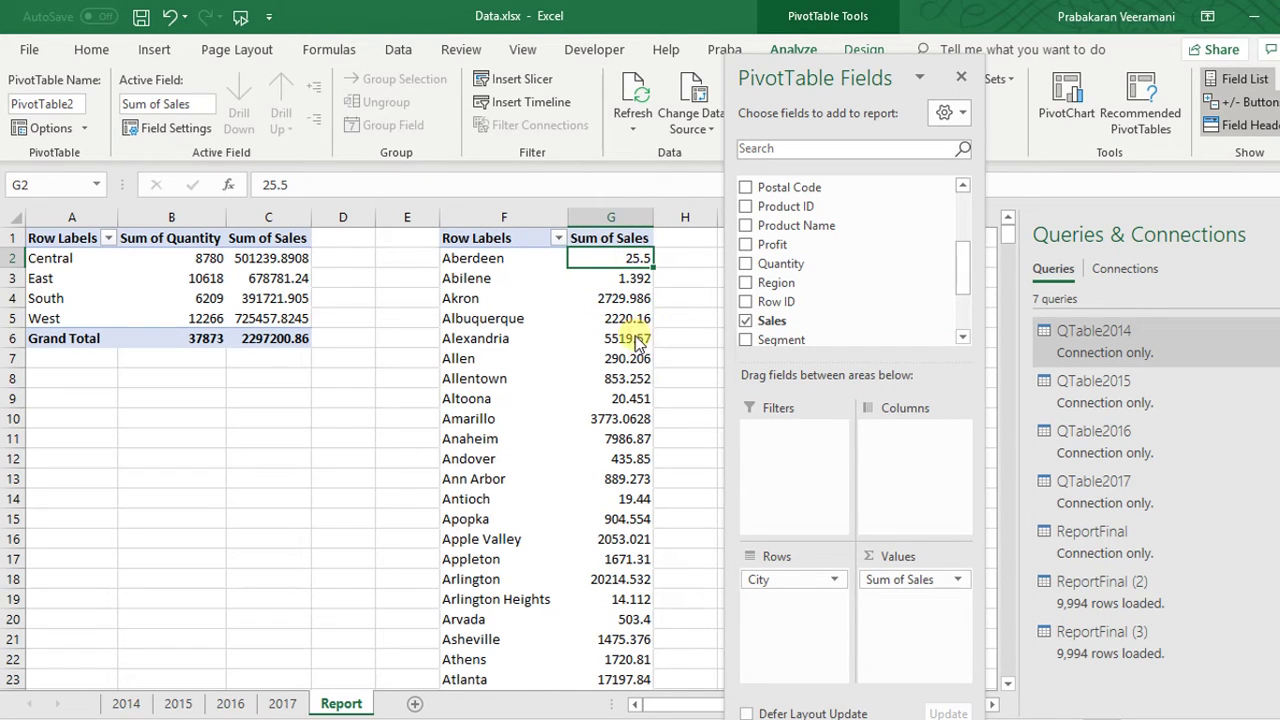
{"action": "scroll", "coordinate": [860, 280], "scroll_direction": "down", "scroll_amount": 3}
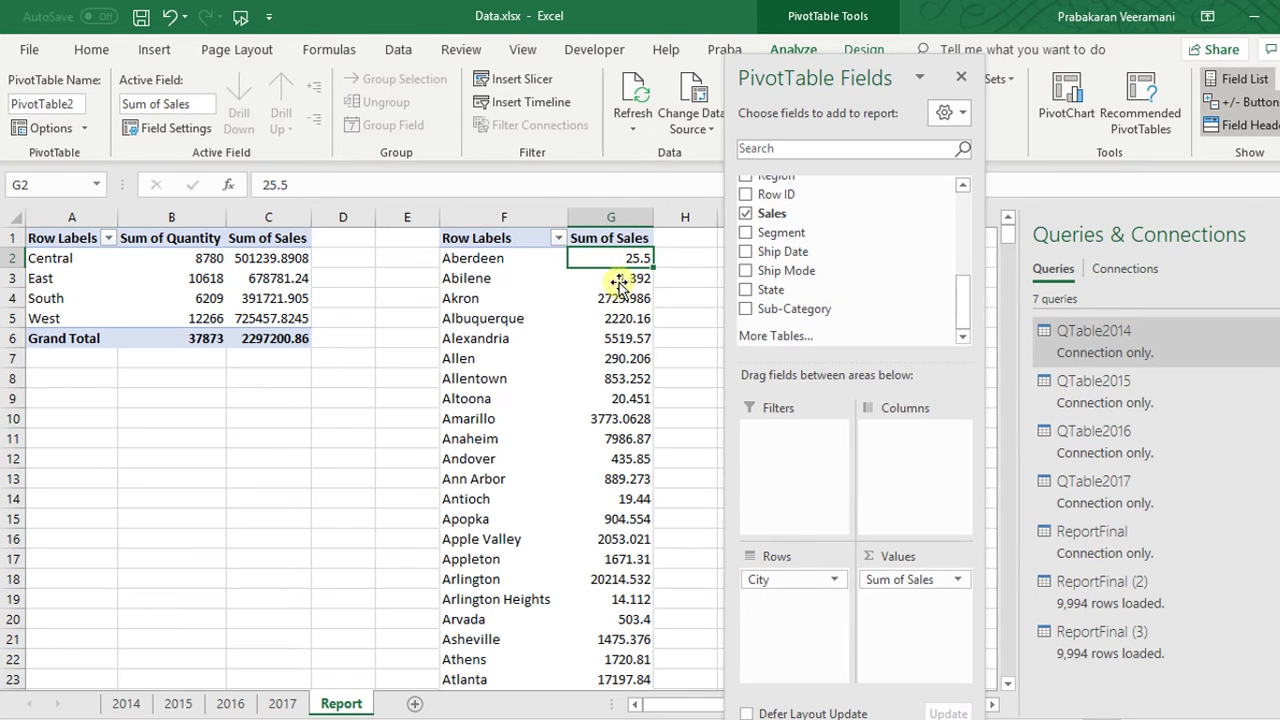
Examine the 2017 sheet's columns from Country to Category and view the distinct entries in the Category column's filter list
{"action": "left_click", "coordinate": [282, 704]}
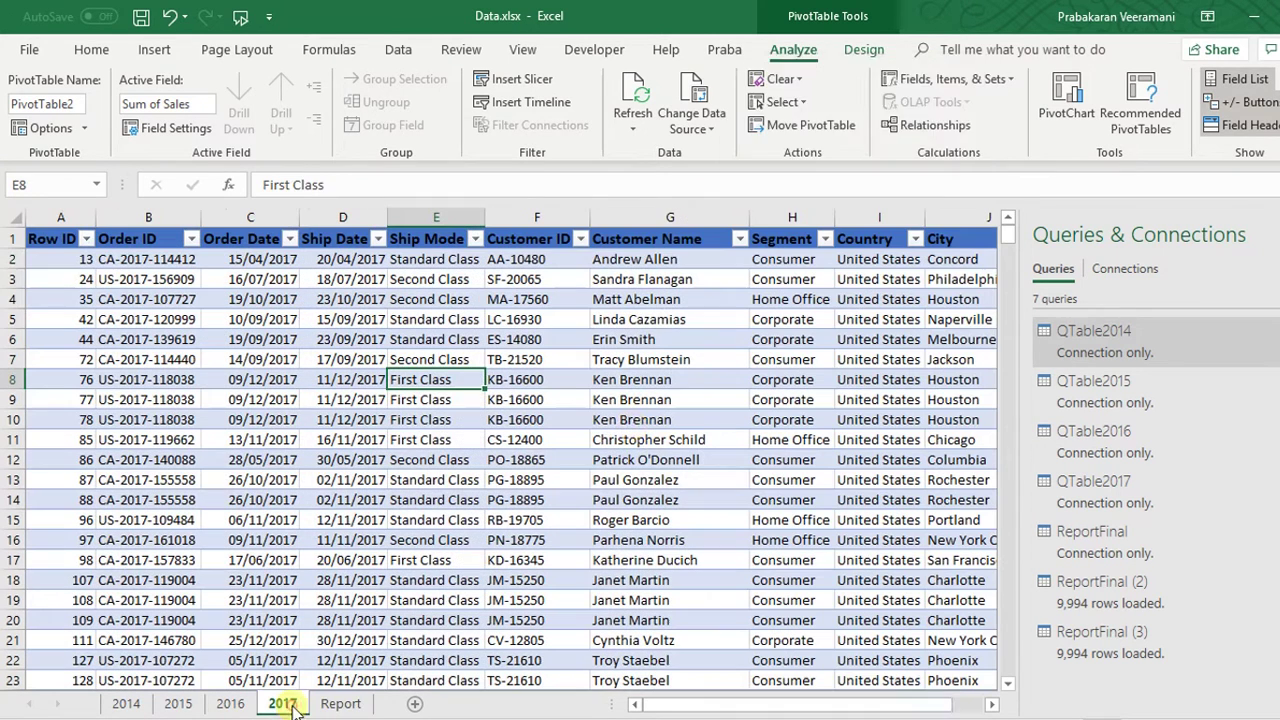
{"action": "left_click", "coordinate": [870, 260]}
{"action": "key", "text": "Right"}
{"action": "key", "text": "Right"}
{"action": "key", "text": "Right"}
{"action": "key", "text": "Right"}
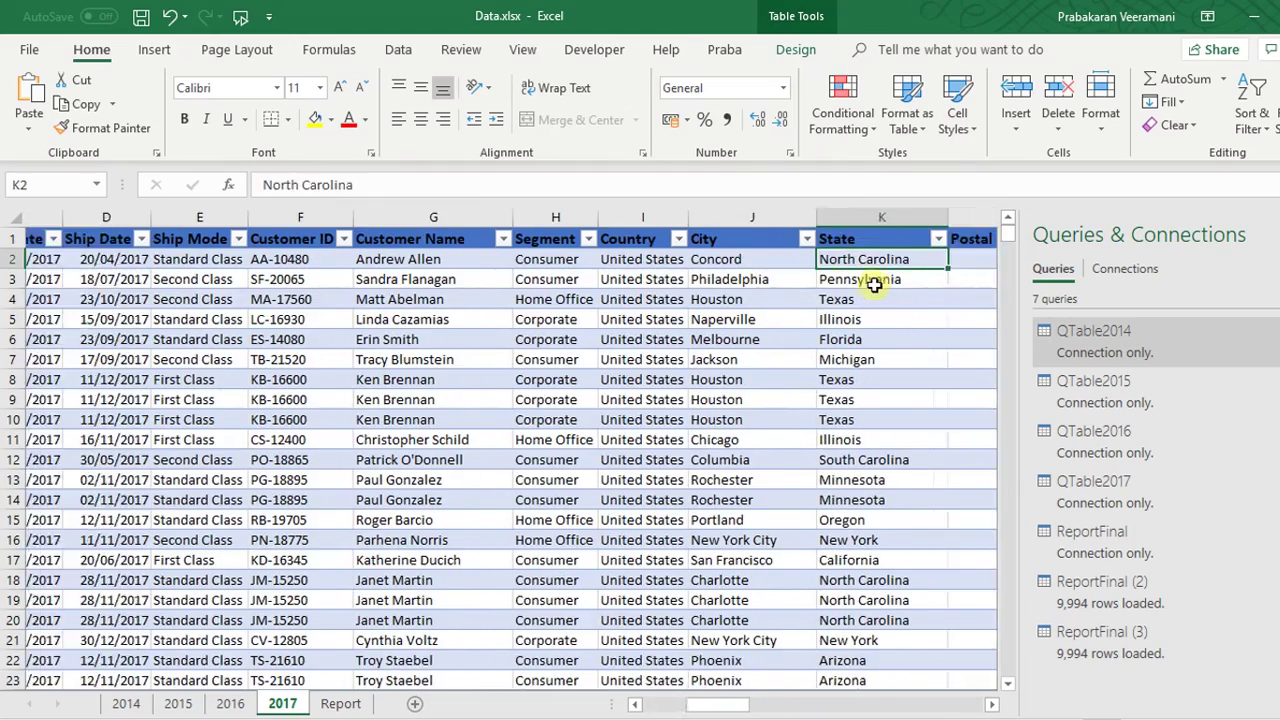
{"action": "key", "text": "Left"}
{"action": "key", "text": "Left"}
{"action": "key", "text": "Right"}
{"action": "key", "text": "Right"}
{"action": "key", "text": "Right"}
{"action": "key", "text": "Right"}
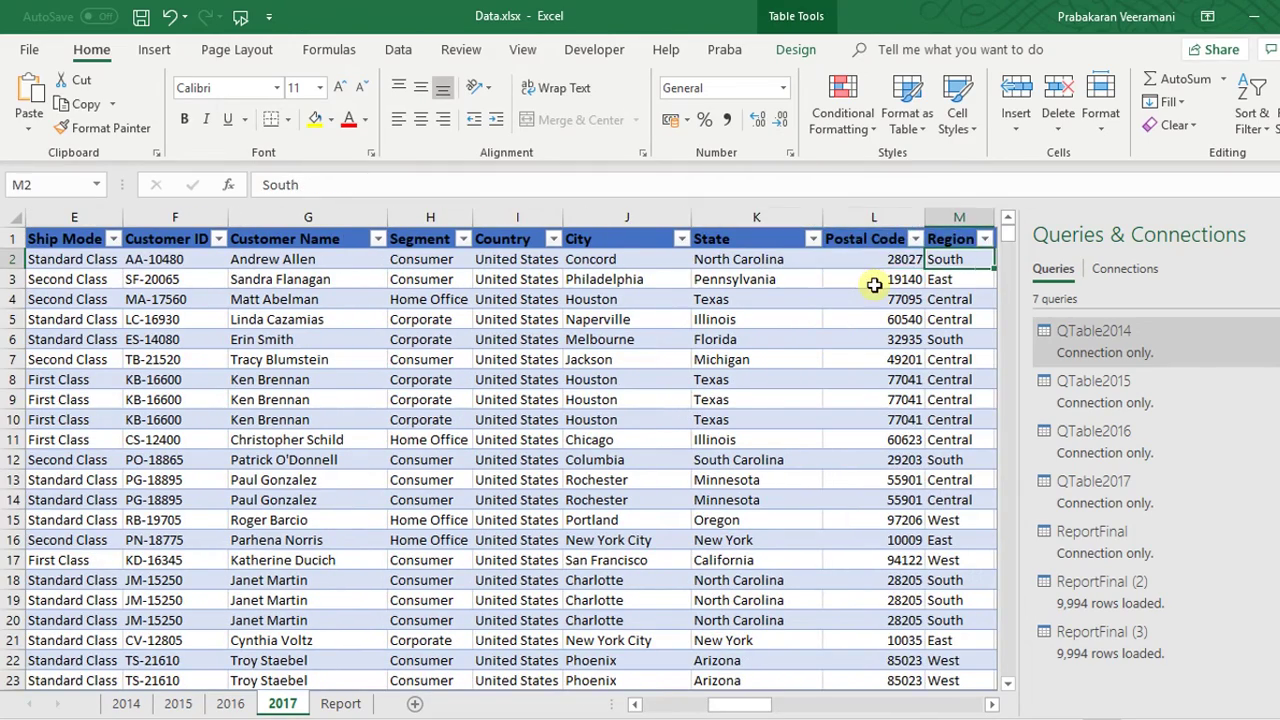
{"action": "key", "text": "Left"}
{"action": "key", "text": "Left"}
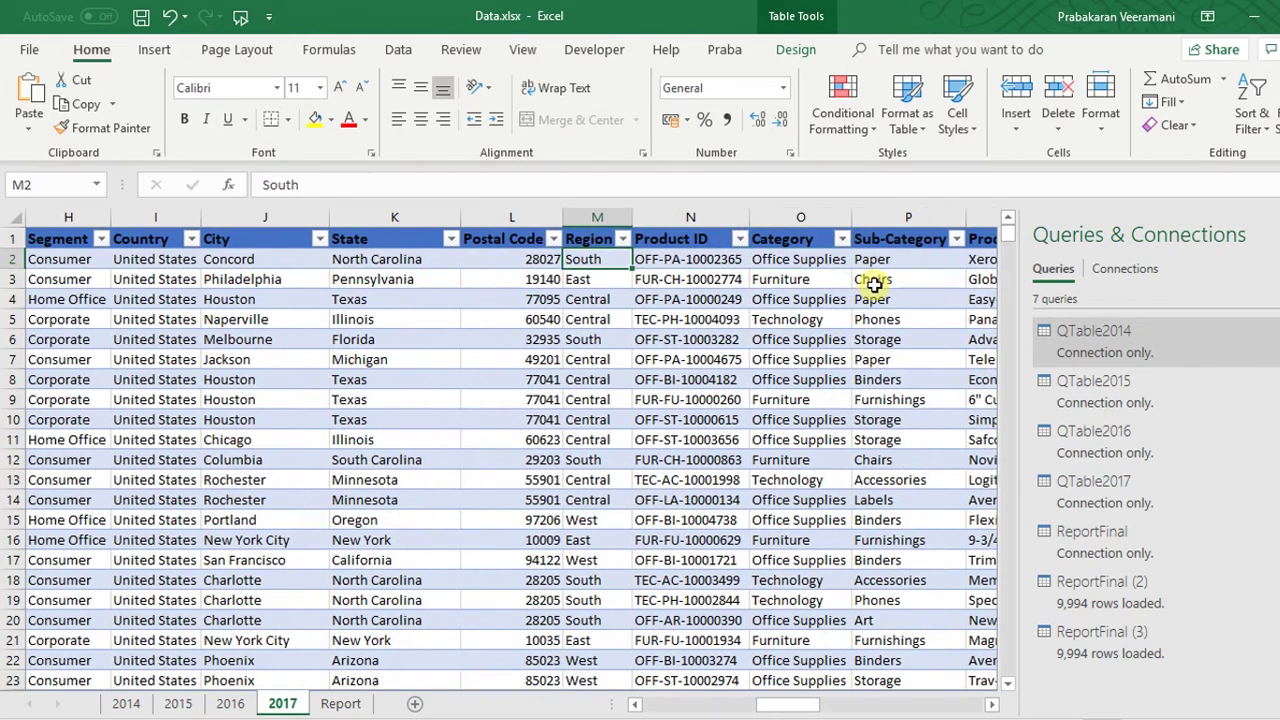
{"action": "key", "text": "Right"}
{"action": "key", "text": "Right"}
{"action": "key", "text": "Right"}
{"action": "key", "text": "Left"}
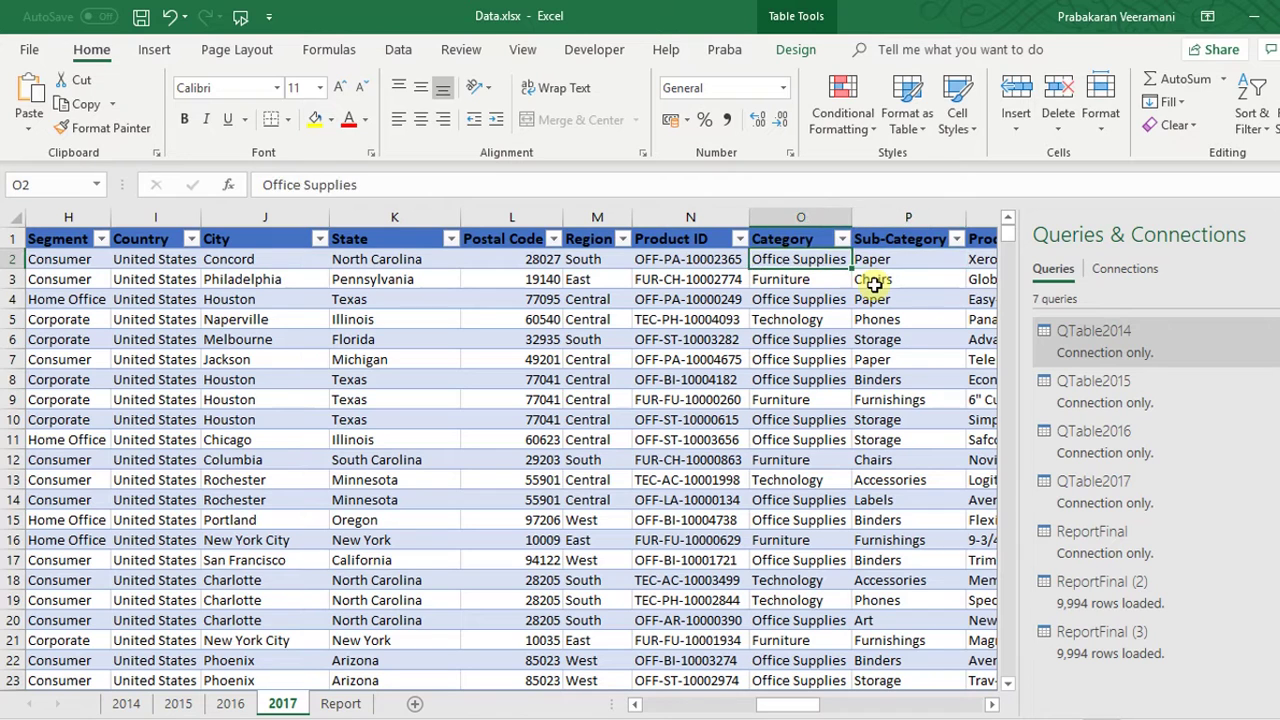
{"action": "key", "text": "Up"}
{"action": "key", "text": "alt+Down"}
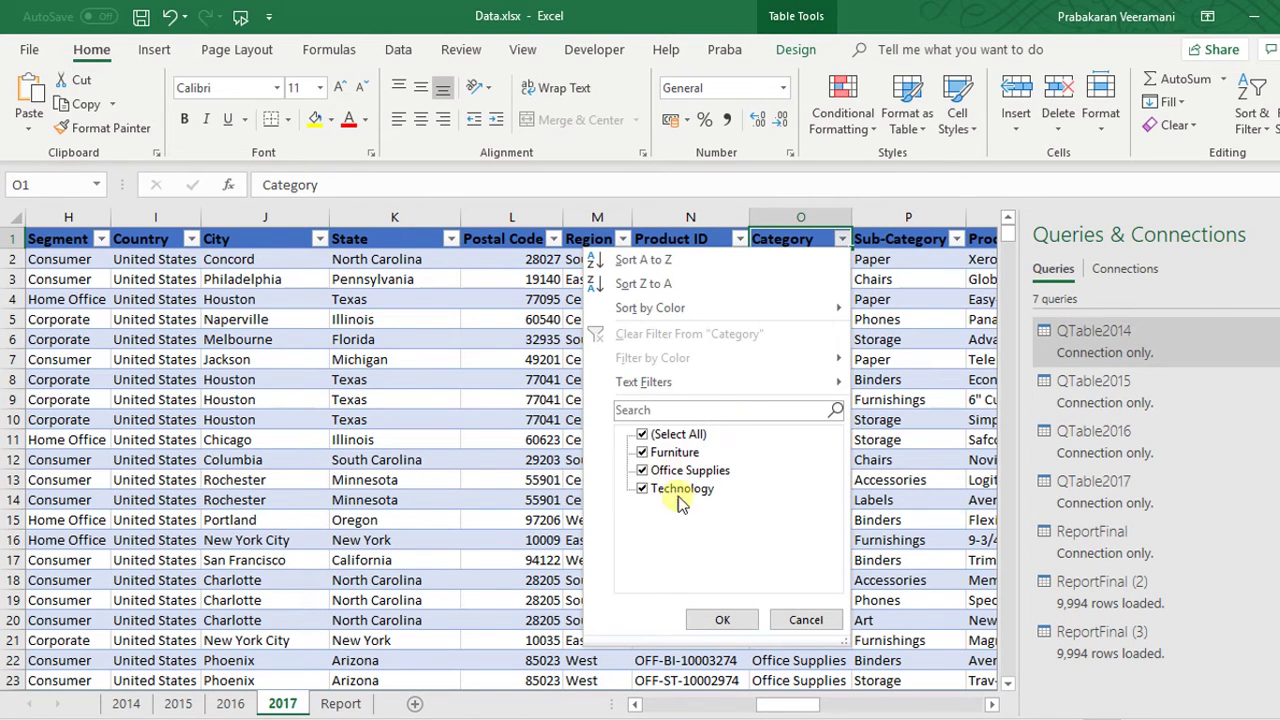
{"action": "key", "text": "Escape"}
Insert another PivotTable at cell A11 of the Report sheet, using the Query - ReportFinal connection as its external data source
{"action": "left_click", "coordinate": [357, 704]}
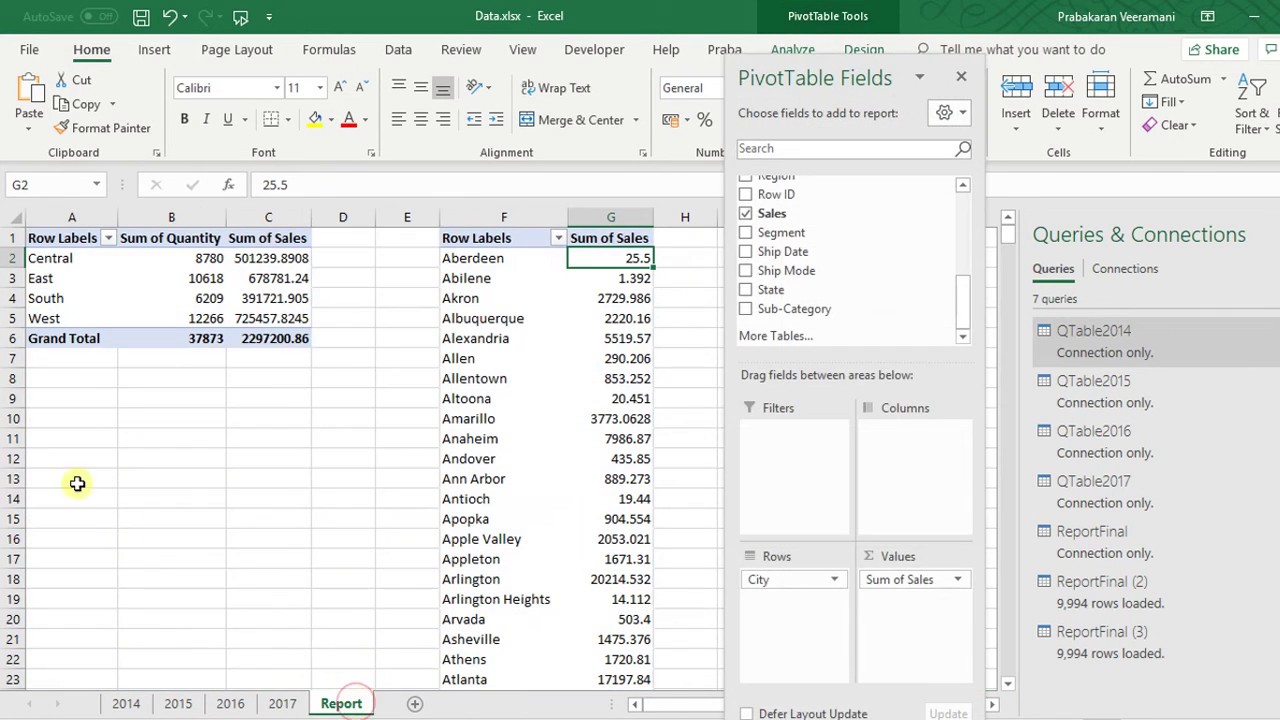
{"action": "left_click", "coordinate": [63, 443]}
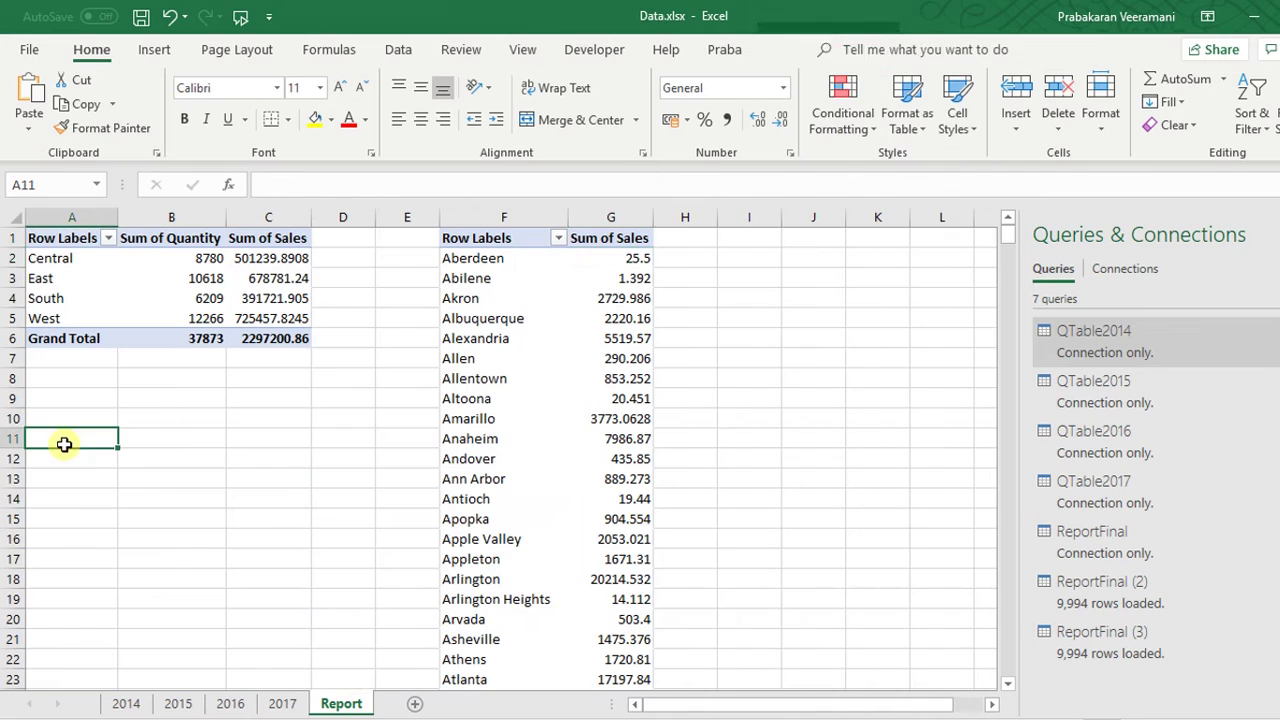
{"action": "left_click", "coordinate": [152, 50]}
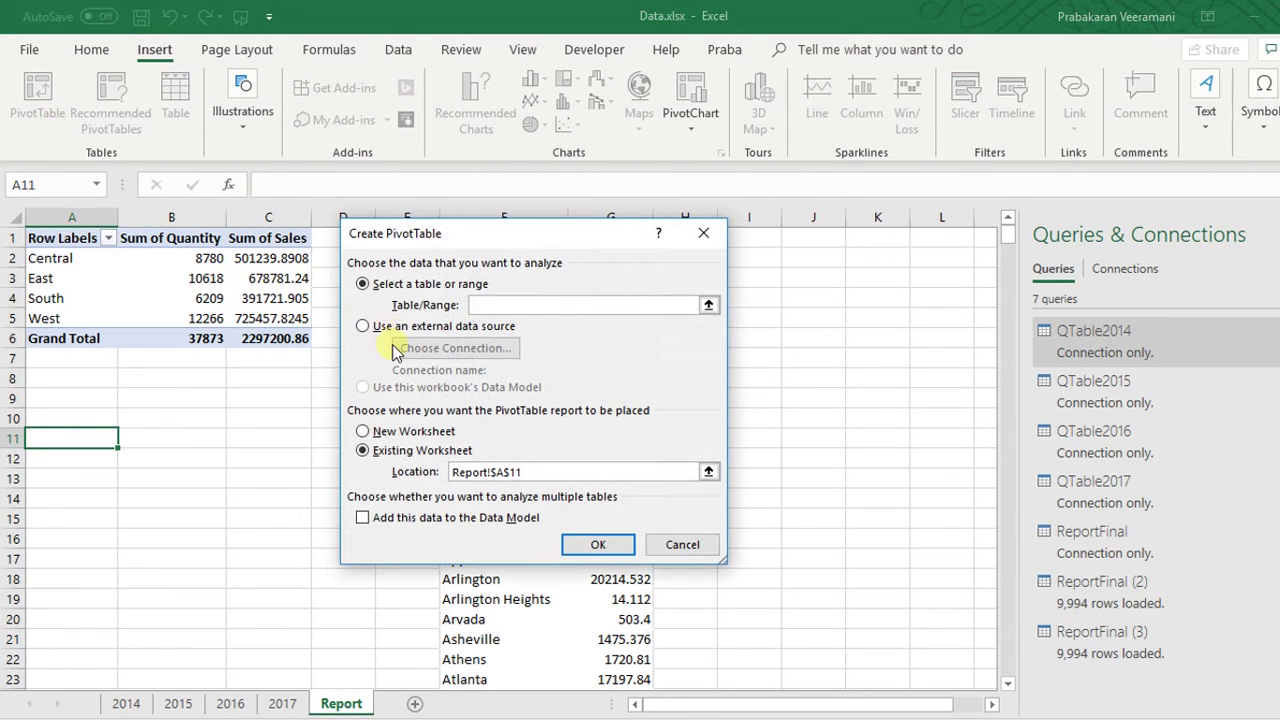
{"action": "left_click", "coordinate": [398, 328]}
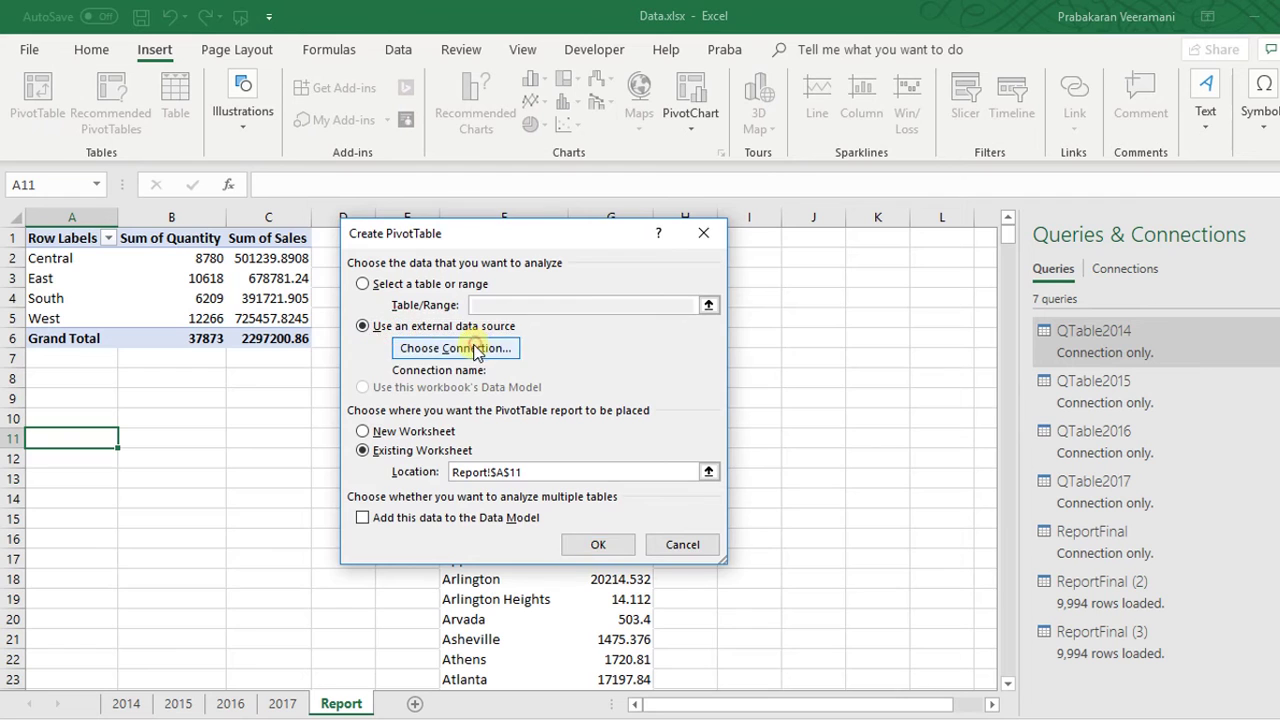
{"action": "left_click", "coordinate": [455, 348]}
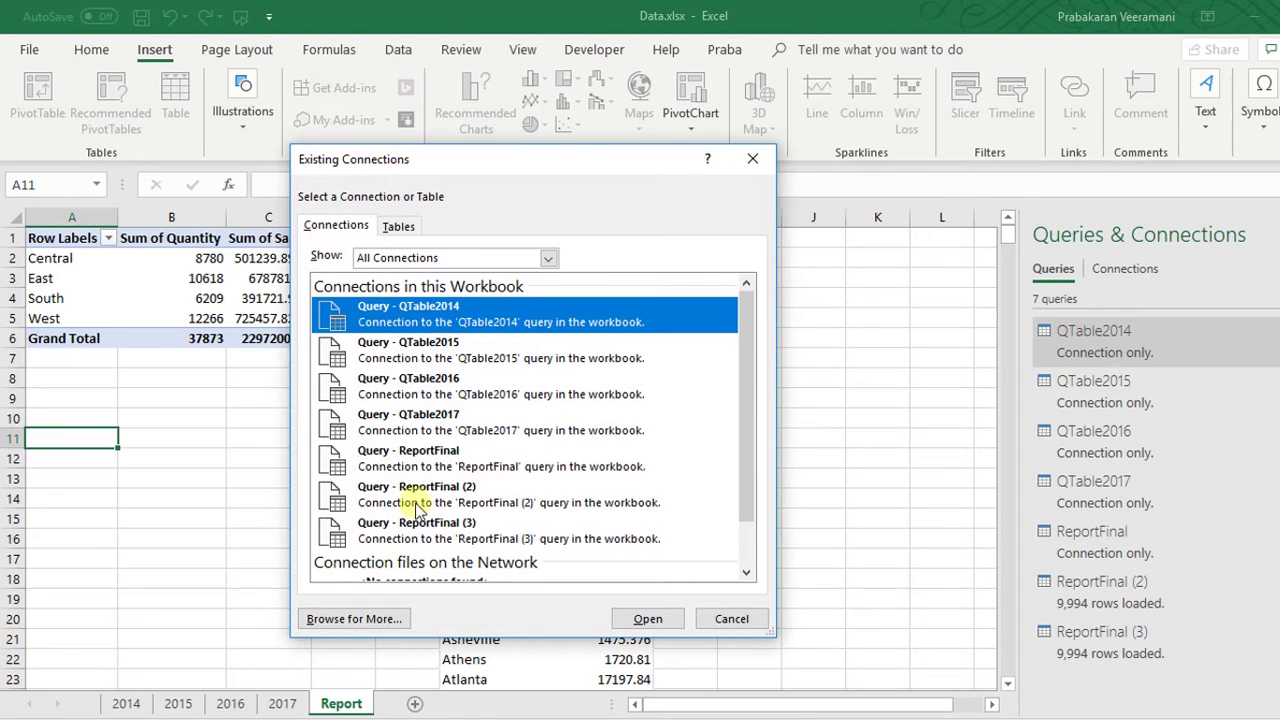
{"action": "left_click", "coordinate": [412, 468]}
{"action": "left_click", "coordinate": [646, 618]}
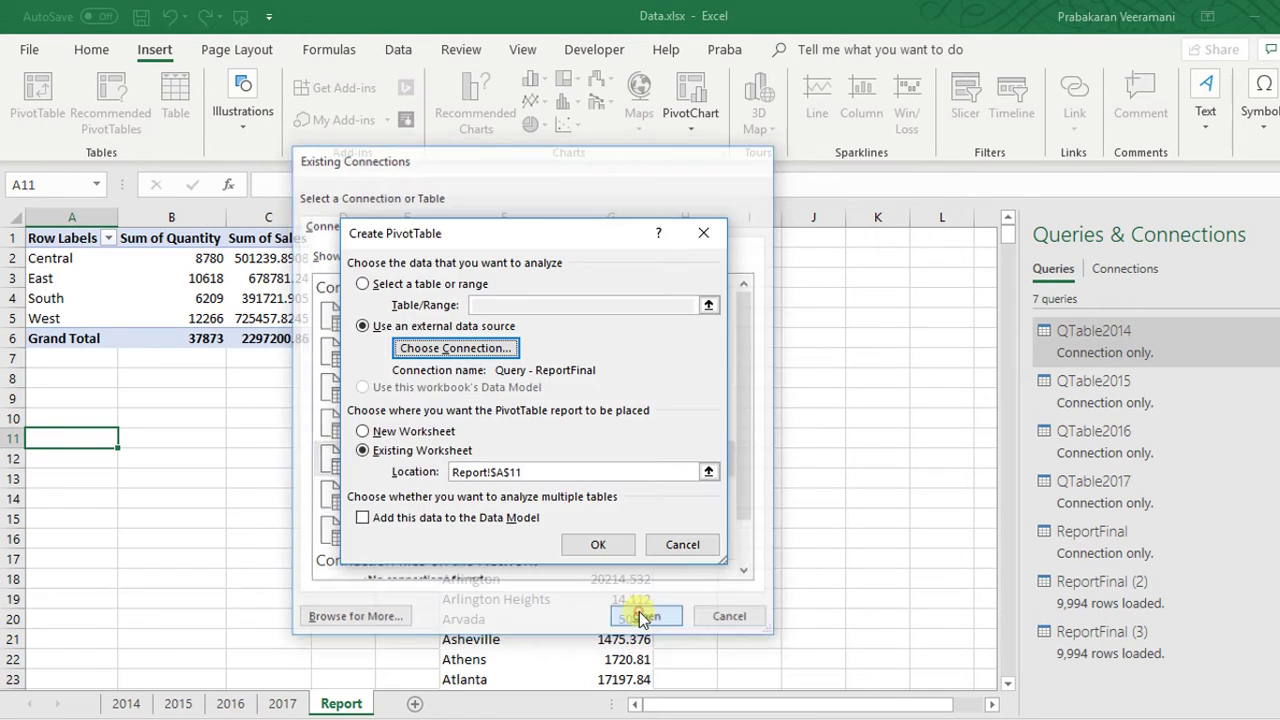
{"action": "left_click", "coordinate": [598, 544]}
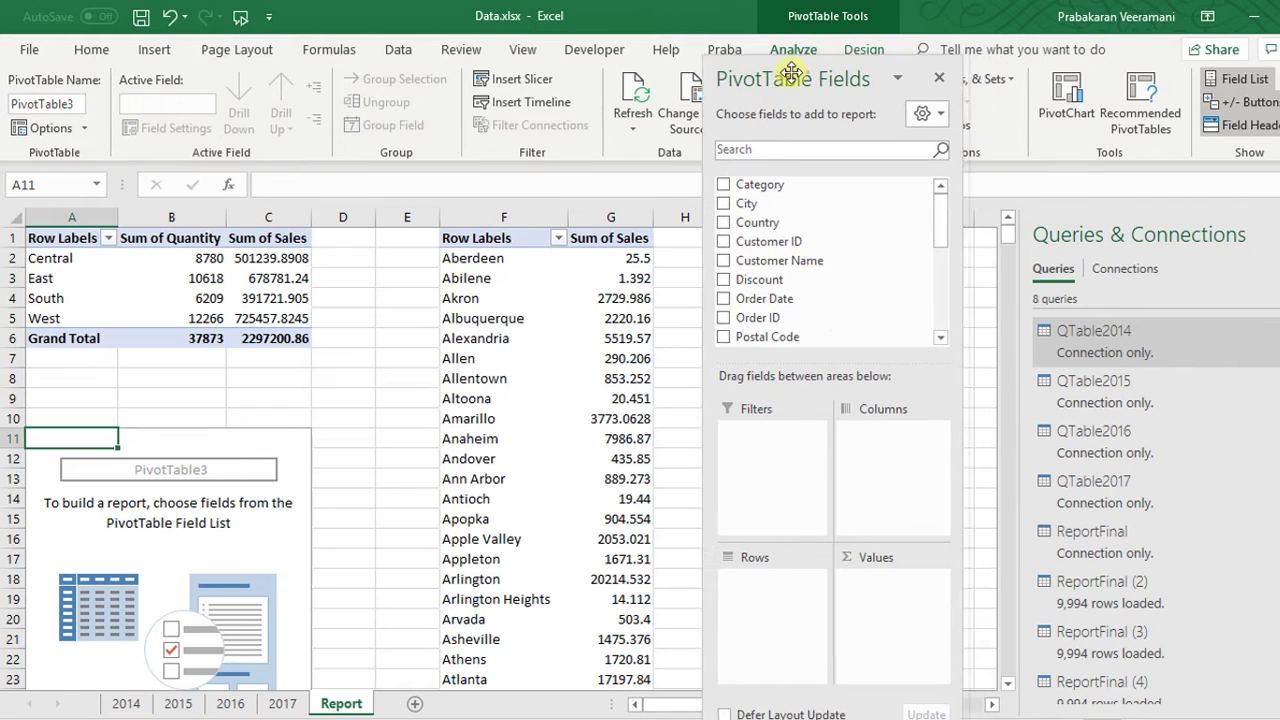
Reposition the PivotTable Fields pane, search the fields for "cat" and add Category to the Rows area of the A11 PivotTable
{"action": "left_click_drag", "start_coordinate": [790, 72], "coordinate": [551, 94]}
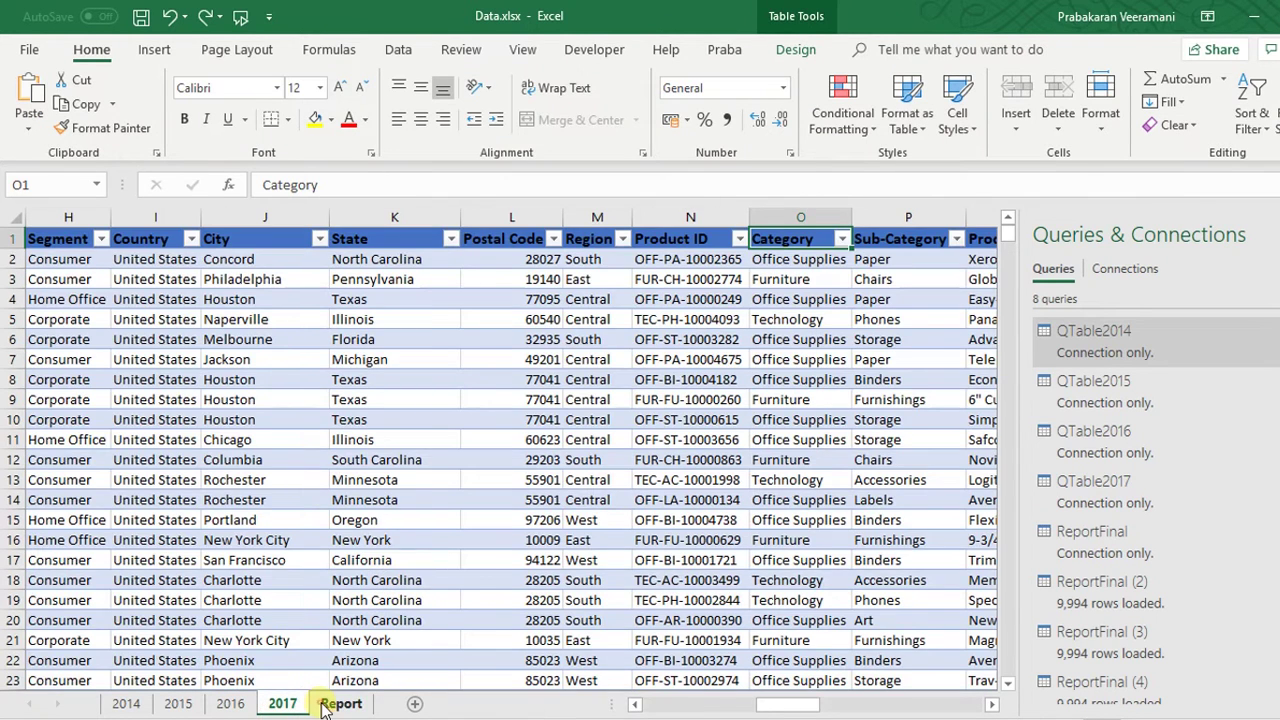
{"action": "left_click", "coordinate": [340, 704]}
{"action": "scroll", "coordinate": [537, 292], "scroll_direction": "up", "scroll_amount": 2}
{"action": "scroll", "coordinate": [537, 292], "scroll_direction": "up", "scroll_amount": 3}
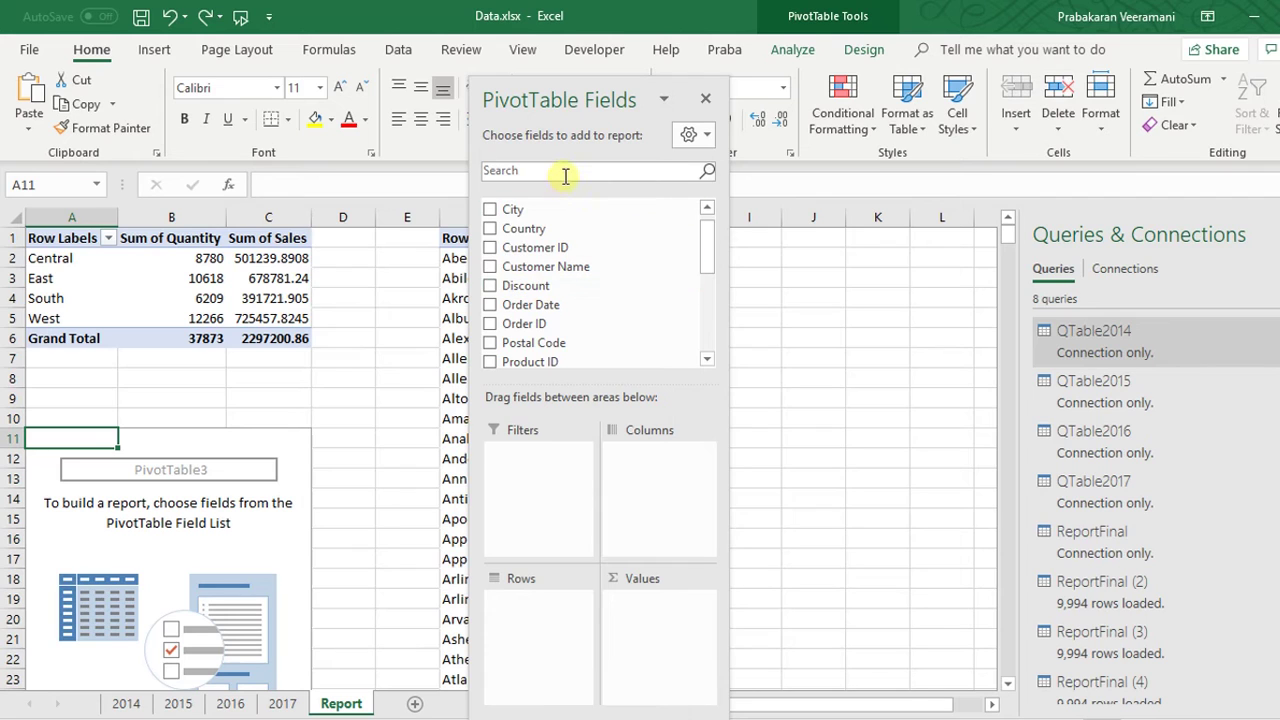
{"action": "type", "text": "cat"}
{"action": "left_click_drag", "start_coordinate": [523, 206], "coordinate": [537, 672]}
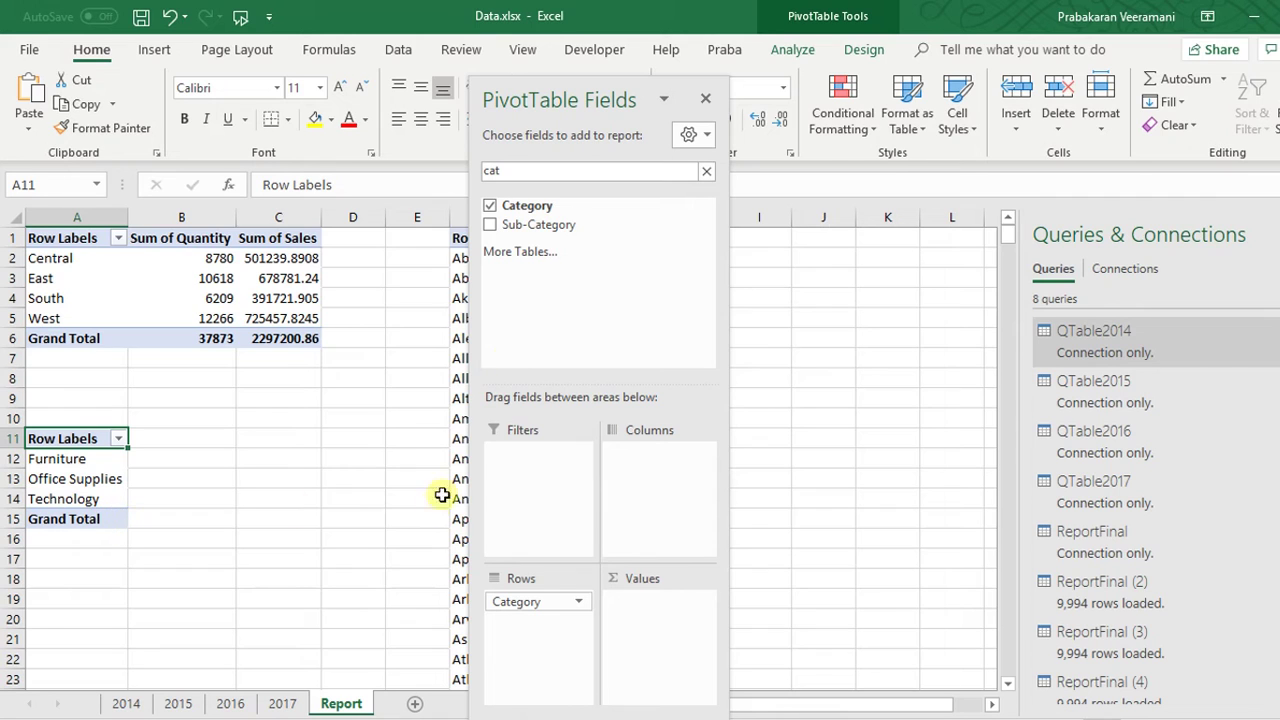
Clear the field search and add the Sales field to the Values area of the Category PivotTable
{"action": "left_click", "coordinate": [706, 171]}
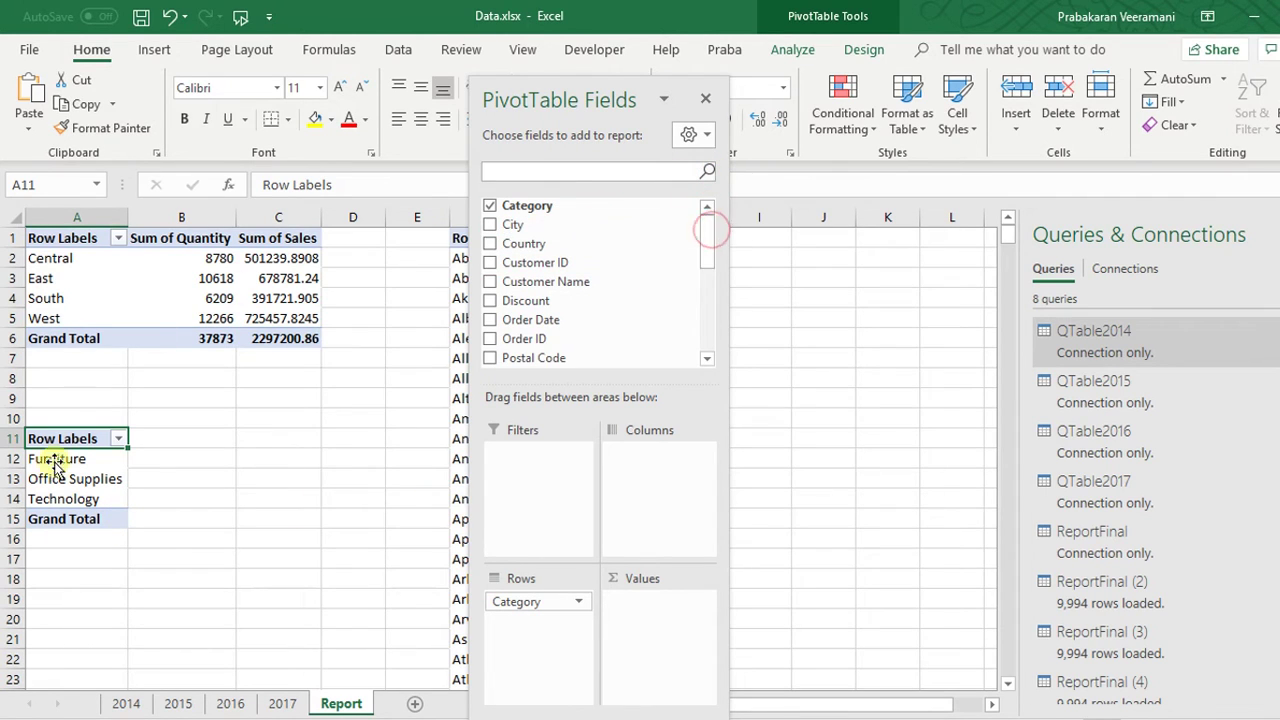
{"action": "left_click_drag", "start_coordinate": [712, 231], "coordinate": [711, 298]}
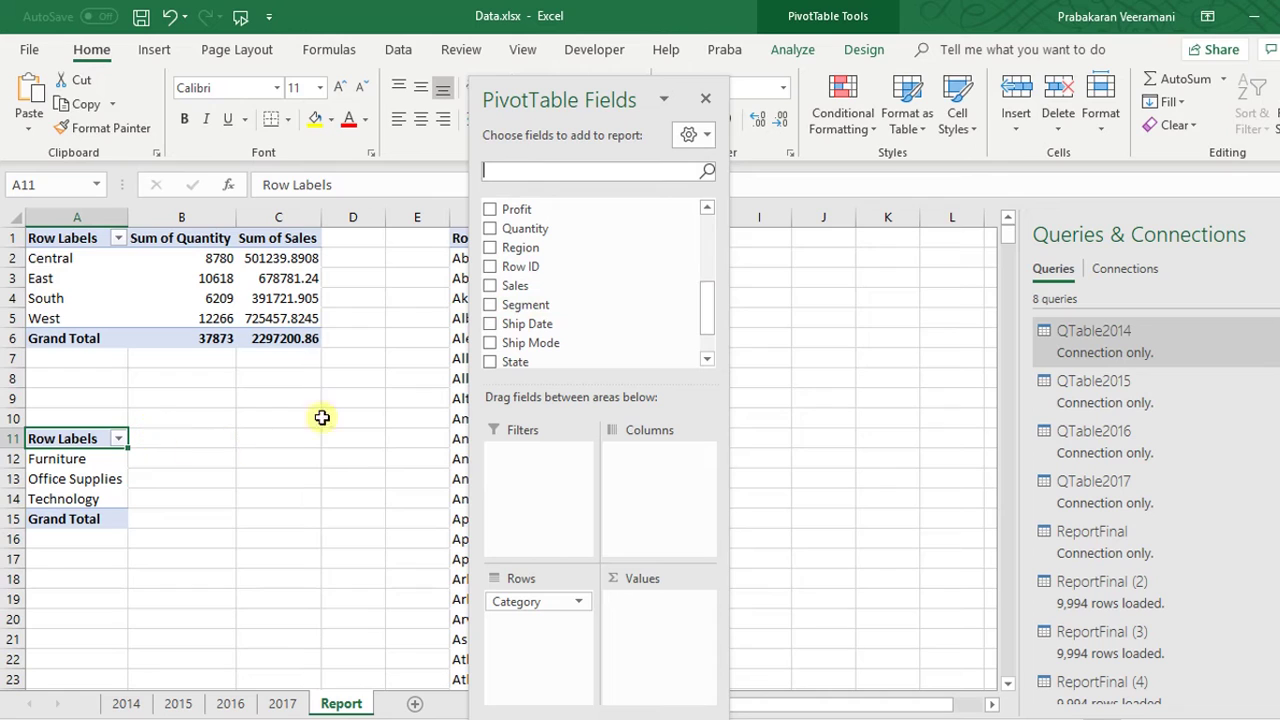
{"action": "left_click_drag", "start_coordinate": [541, 285], "coordinate": [680, 637]}
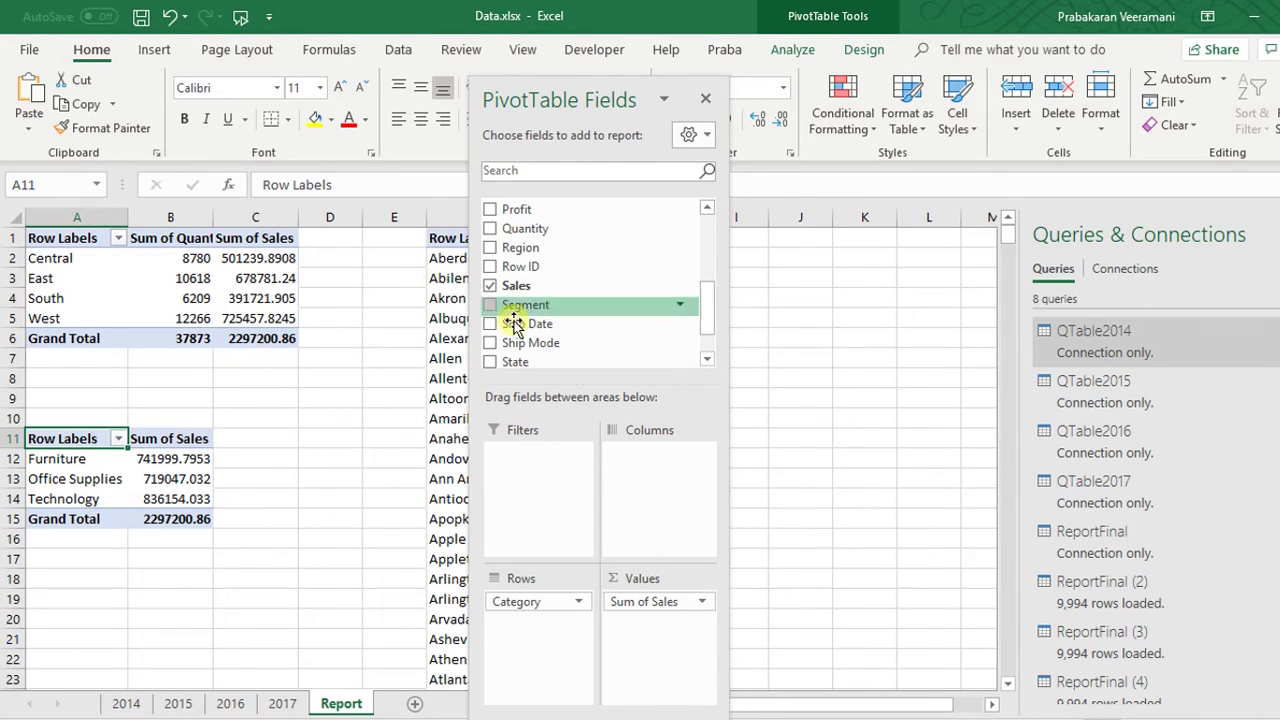
Try to add the Region field to the Columns area of the Category PivotTable
{"action": "scroll", "coordinate": [560, 262], "scroll_direction": "up", "scroll_amount": 1}
{"action": "left_click_drag", "start_coordinate": [551, 291], "coordinate": [651, 500]}
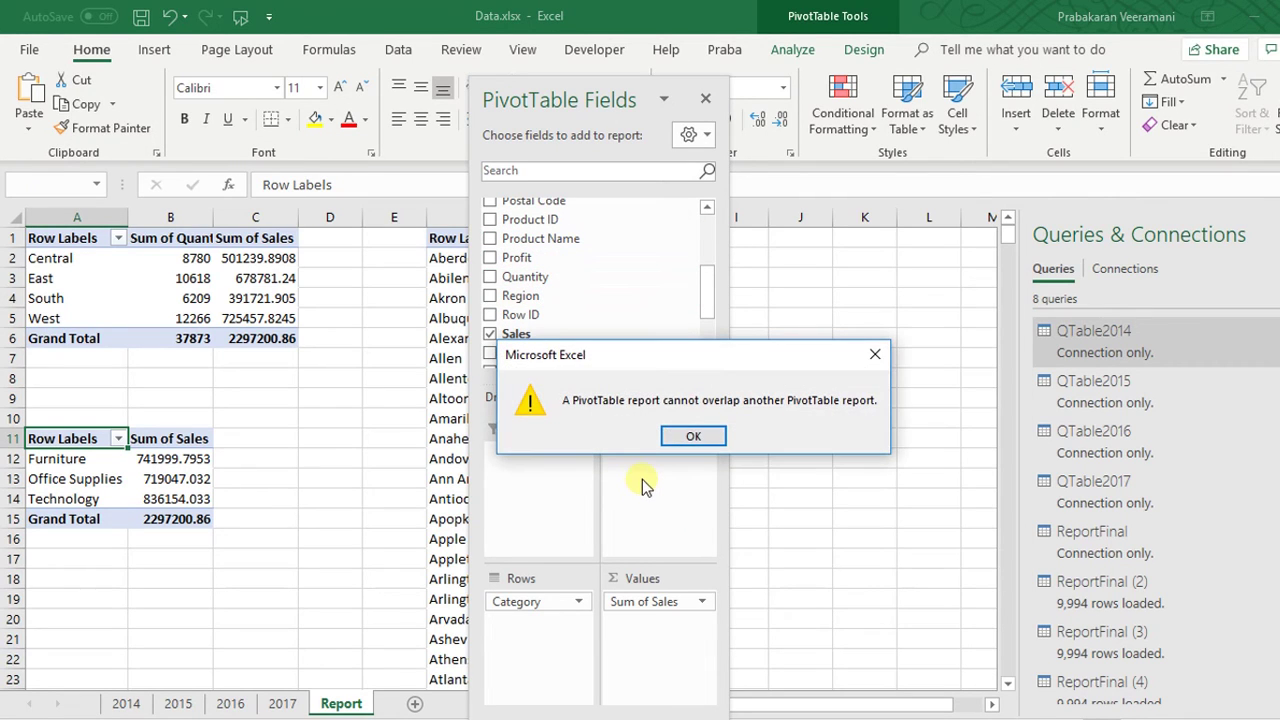
{"action": "left_click", "coordinate": [684, 438]}
{"action": "left_click", "coordinate": [316, 434]}
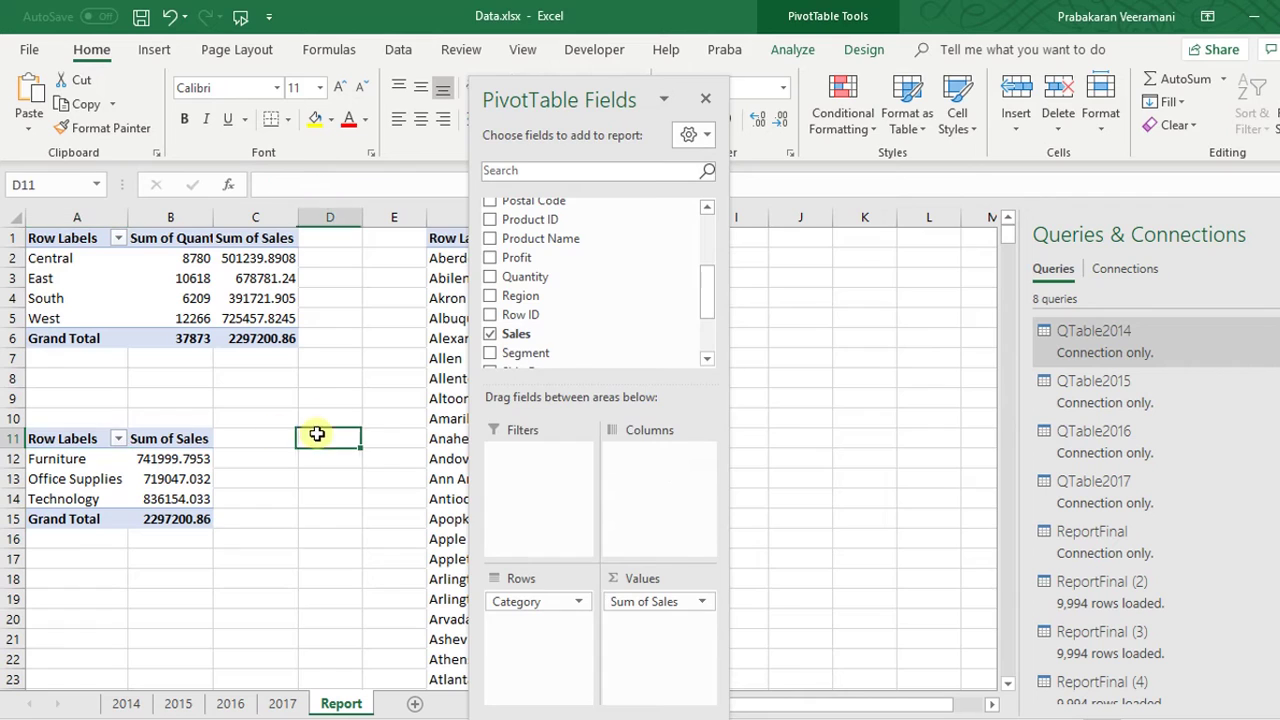
Insert four blank columns at column E of the Report sheet, ahead of the city PivotTable
{"action": "left_click", "coordinate": [409, 220]}
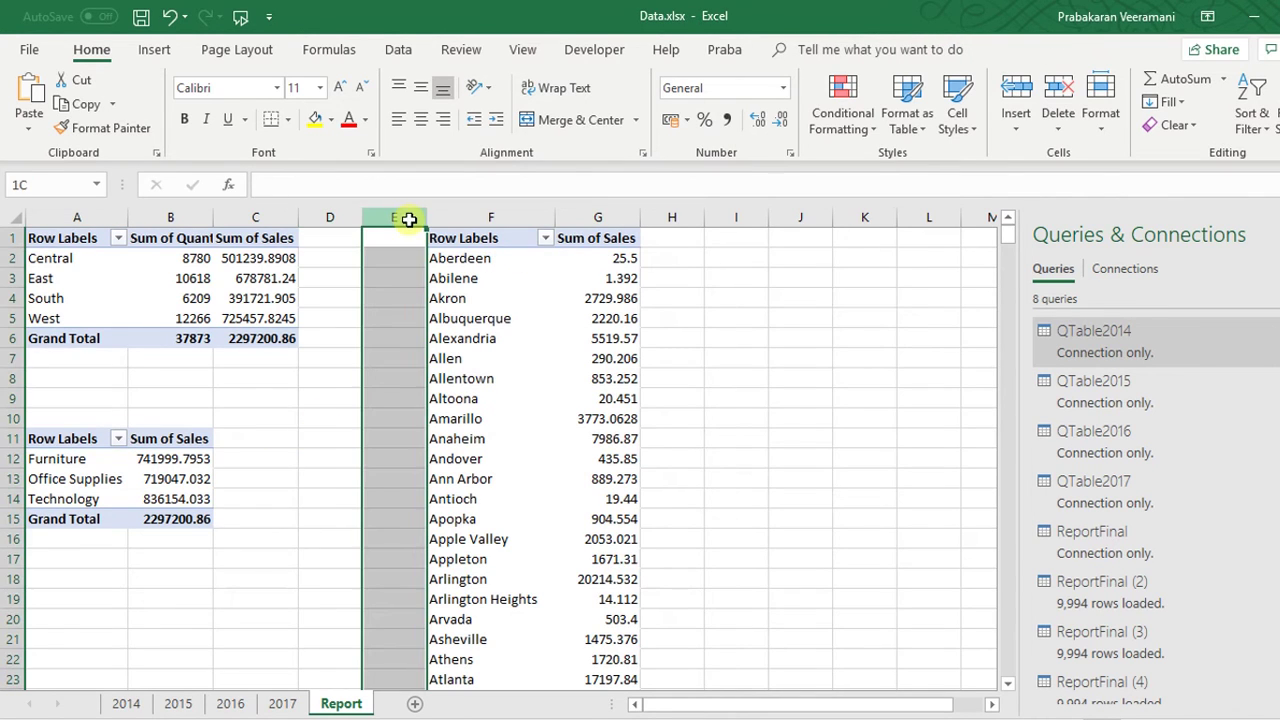
{"action": "key", "text": "ctrl+plus"}
{"action": "key", "text": "ctrl+plus"}
{"action": "key", "text": "ctrl+plus"}
{"action": "key", "text": "ctrl+plus"}
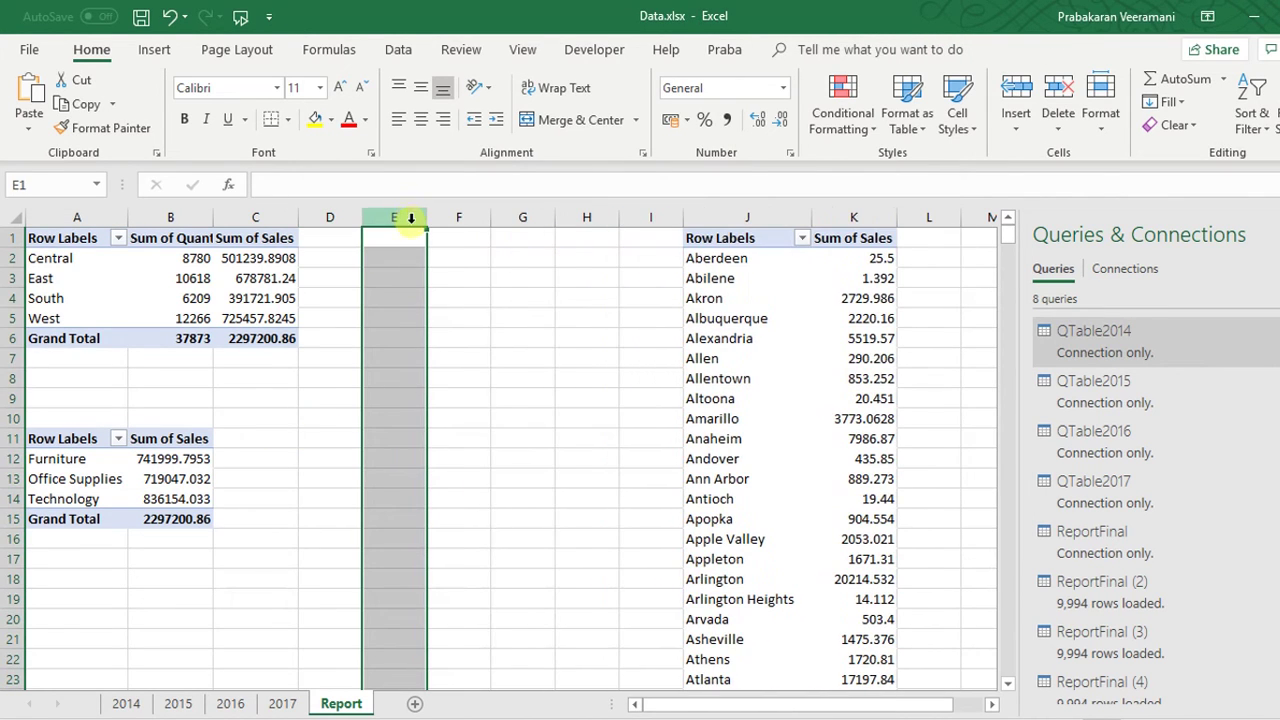
Add the Region field to the Columns area of the Category PivotTable
{"action": "left_click", "coordinate": [190, 478]}
{"action": "left_click_drag", "start_coordinate": [556, 302], "coordinate": [651, 488]}
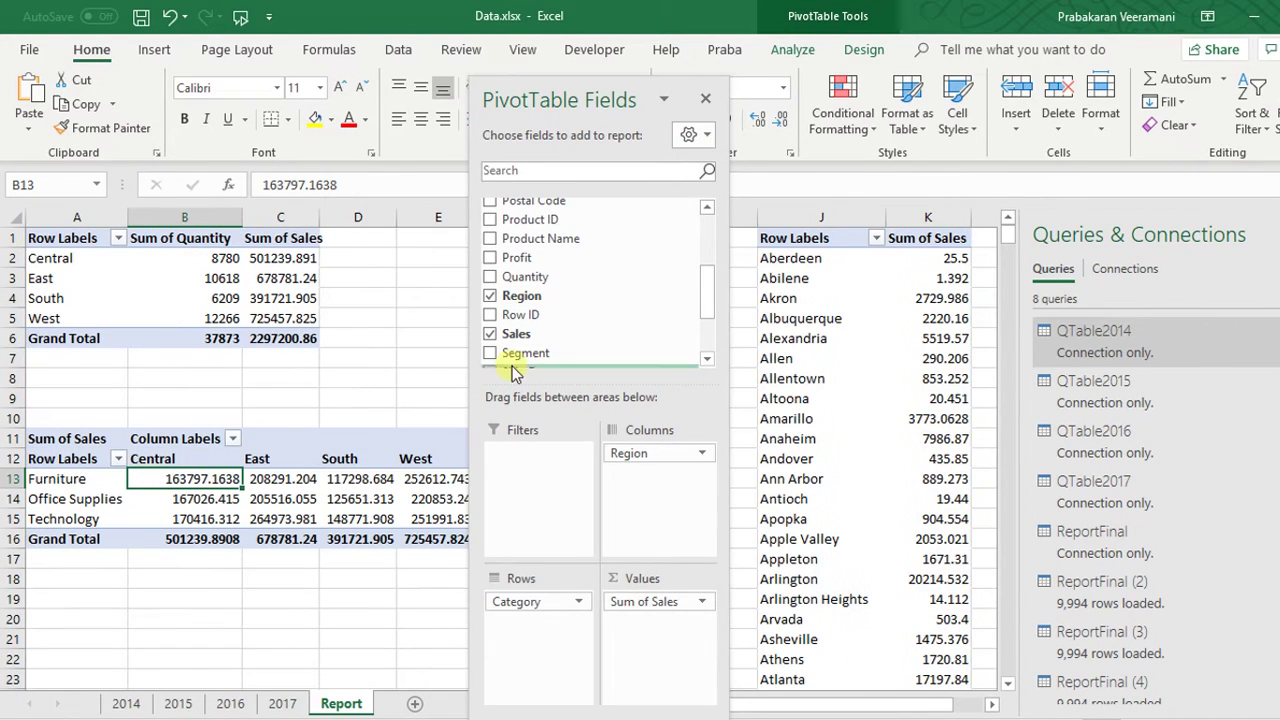
{"action": "left_click", "coordinate": [465, 338]}
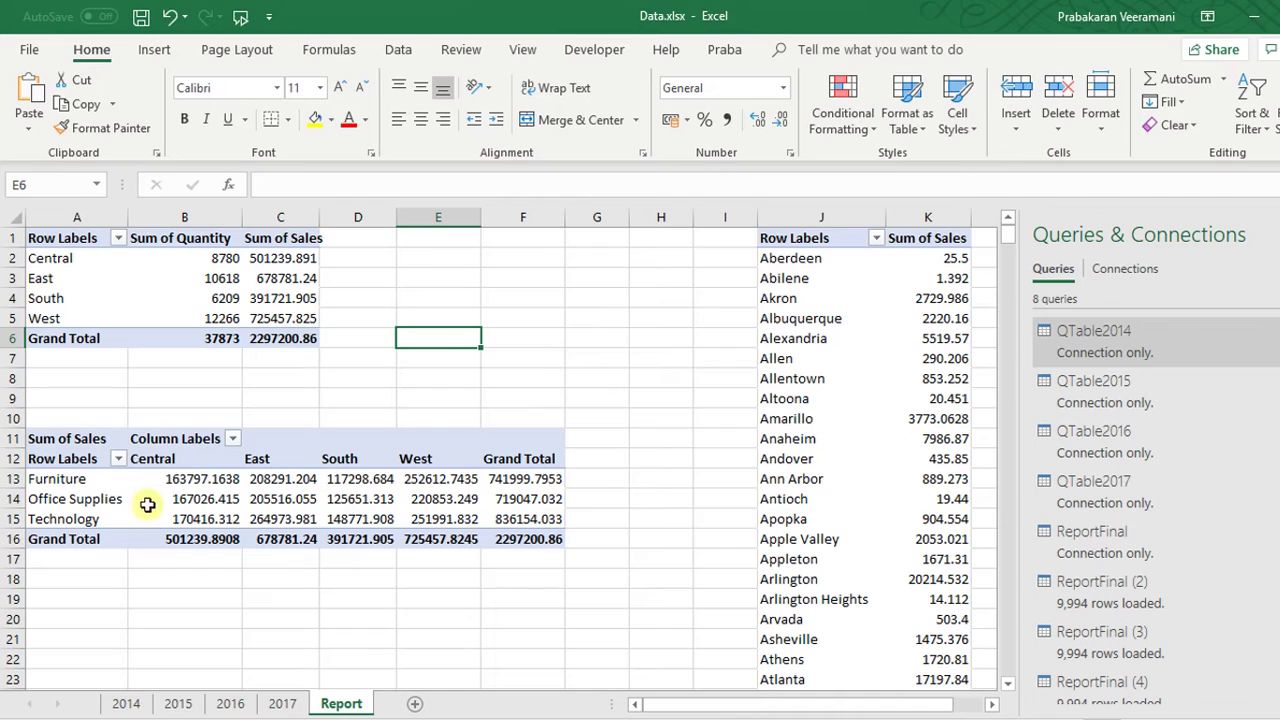
Delete two of the blank columns, starting at column H, between the Category and city PivotTables
{"action": "left_click", "coordinate": [660, 213]}
{"action": "key", "text": "ctrl+minus"}
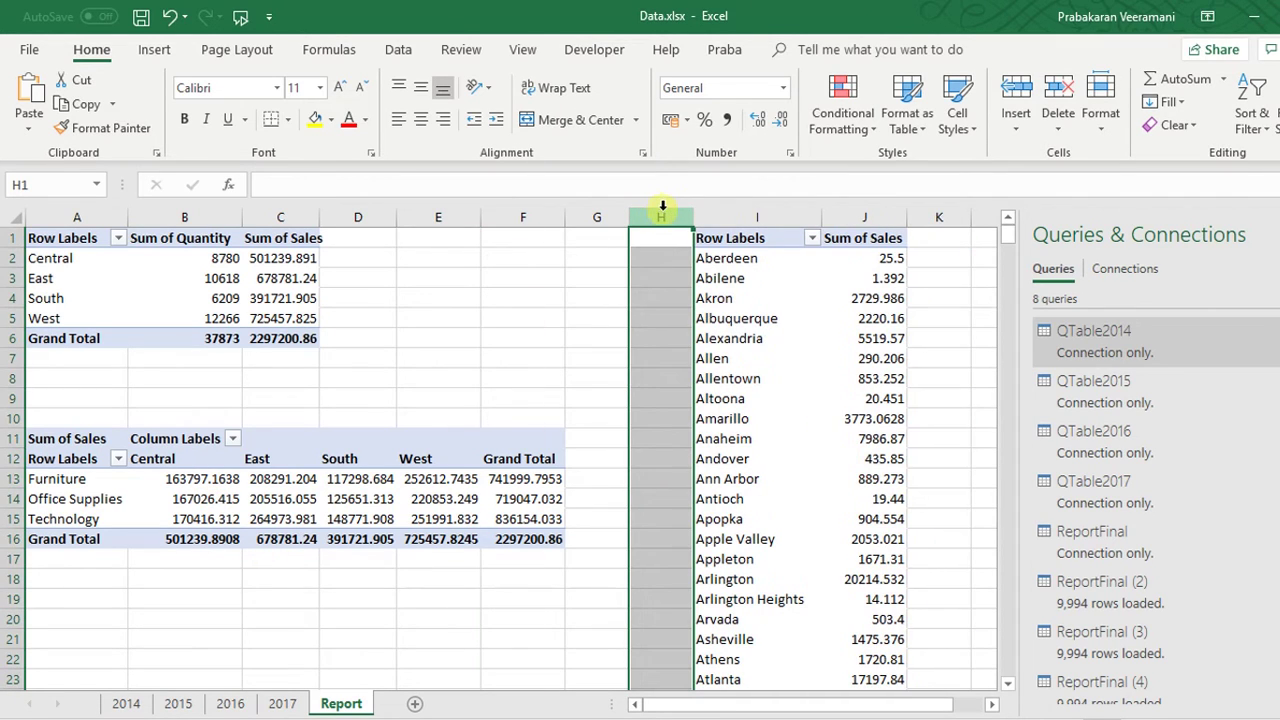
{"action": "key", "text": "ctrl+minus"}
{"action": "left_click", "coordinate": [437, 294]}
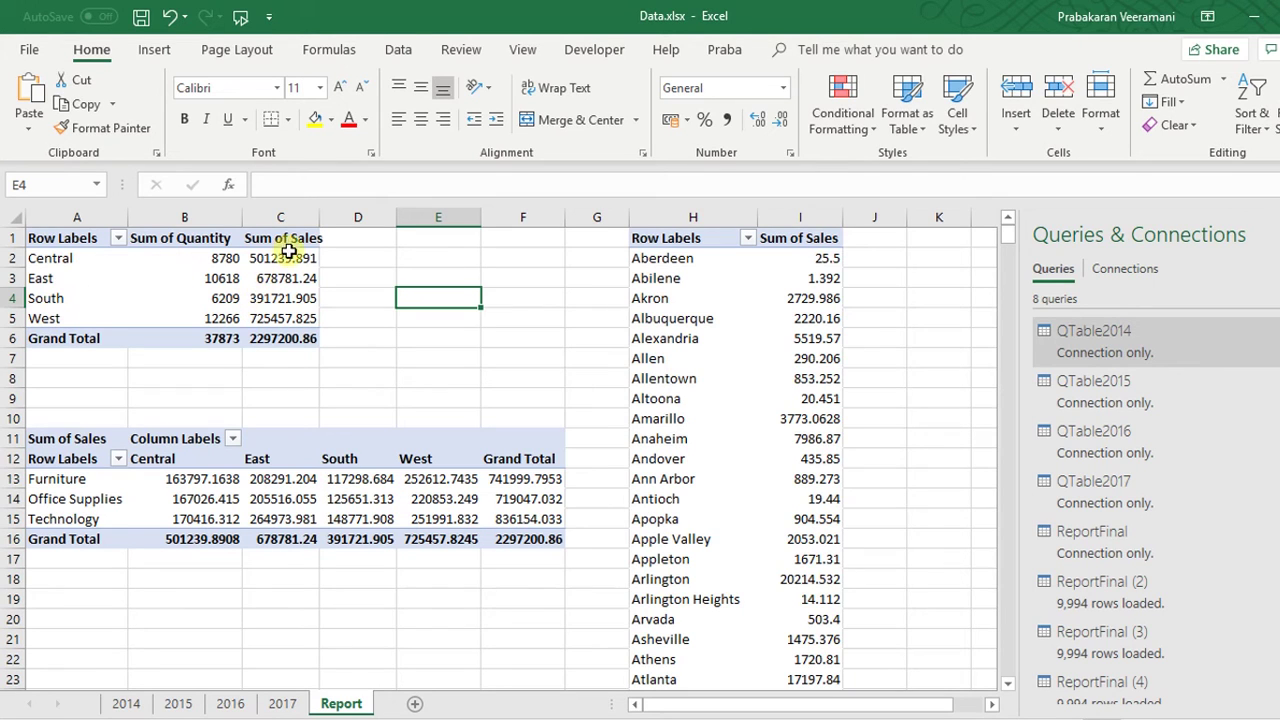
Examine the city and Category-by-Region sales figures in the Report sheet's PivotTables and look through the workbook's query list
{"action": "left_click_drag", "start_coordinate": [680, 258], "coordinate": [696, 606]}
{"action": "left_click_drag", "start_coordinate": [826, 264], "coordinate": [827, 436]}
{"action": "left_click", "coordinate": [860, 362]}
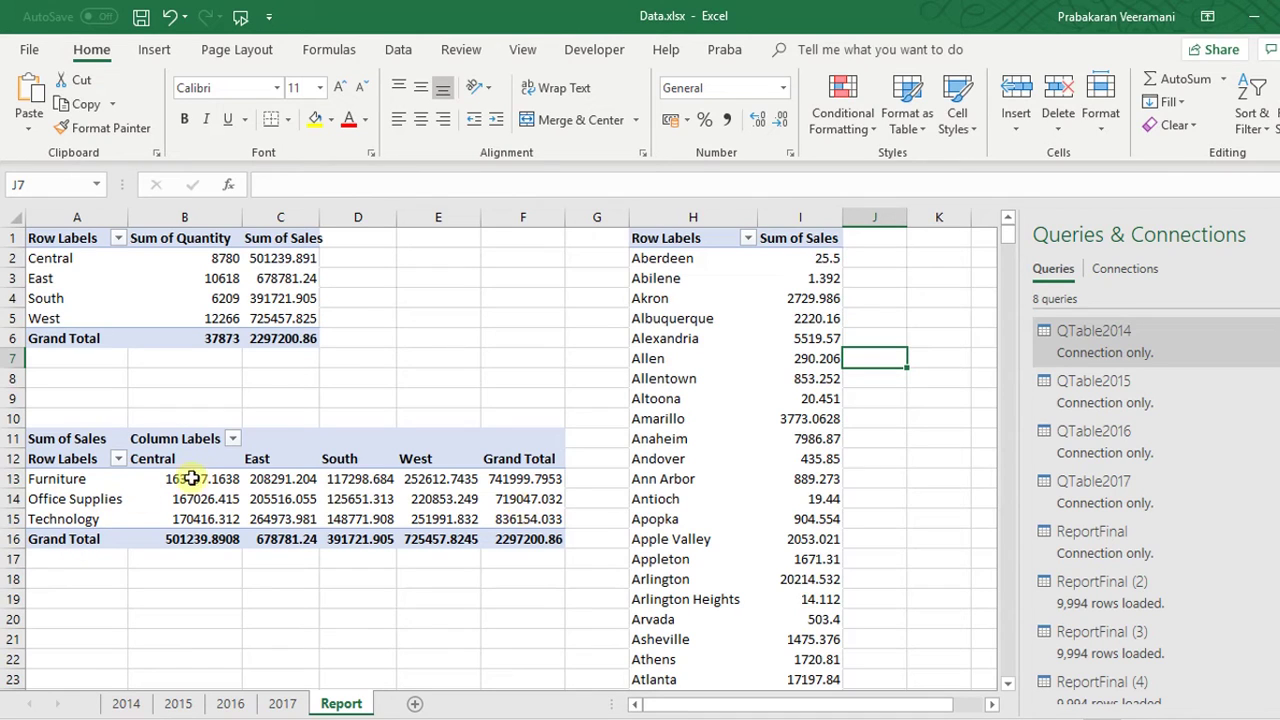
{"action": "mouse_move", "coordinate": [175, 477]}
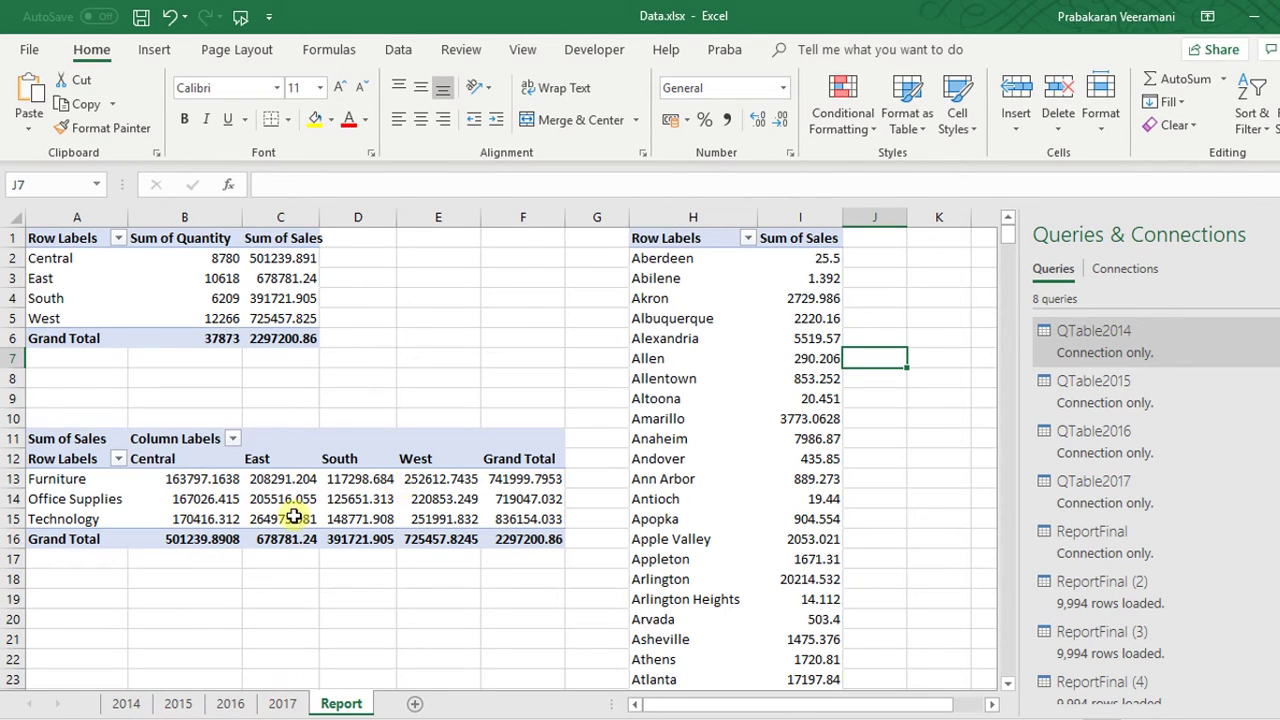
{"action": "left_click", "coordinate": [737, 335]}
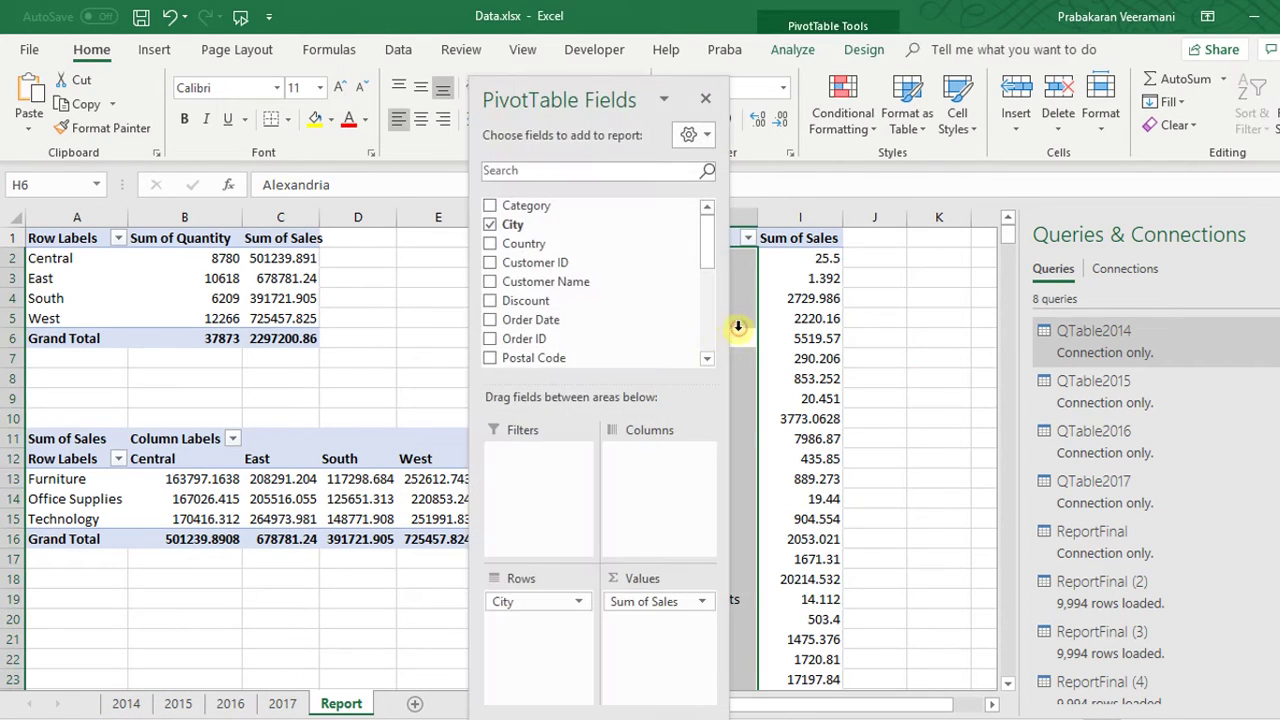
{"action": "left_click", "coordinate": [836, 318]}
{"action": "left_click", "coordinate": [860, 296]}
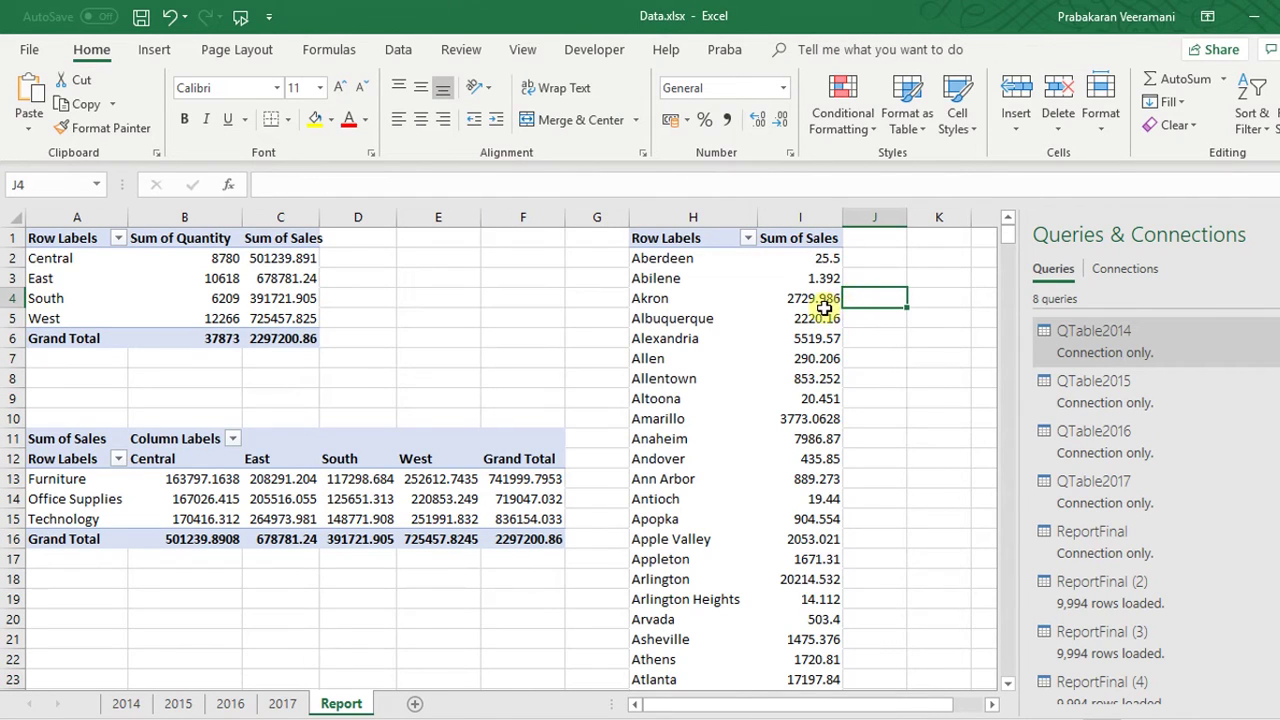
{"action": "scroll", "coordinate": [1200, 660], "scroll_direction": "down", "scroll_amount": 1}
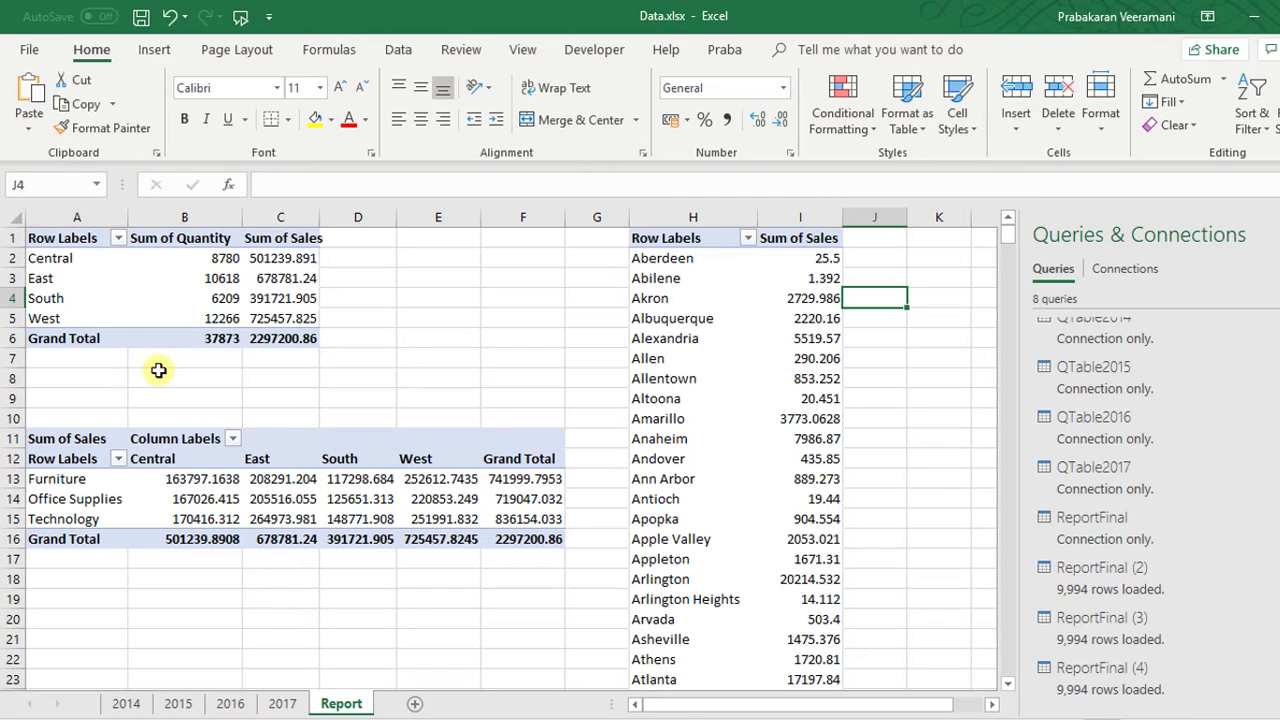
Add a new worksheet and load the ReportFinal query there as a table starting at cell A1
{"action": "left_click", "coordinate": [415, 705]}
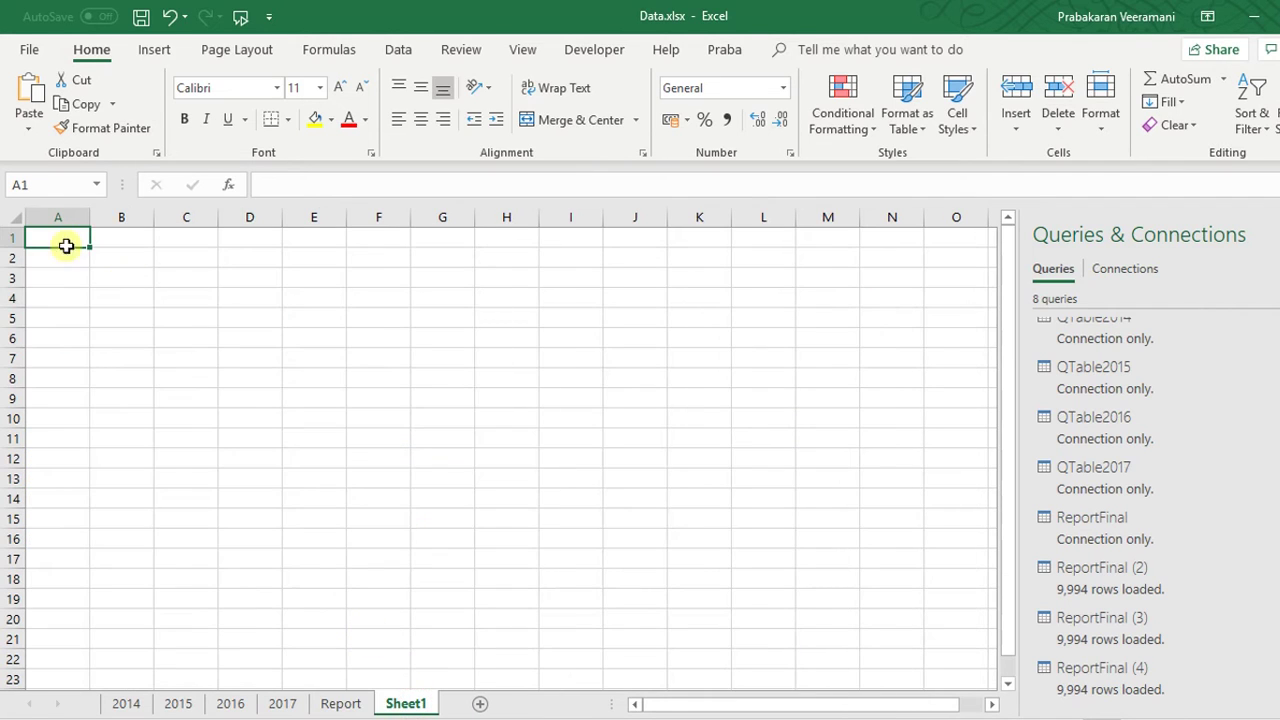
{"action": "left_click", "coordinate": [155, 49]}
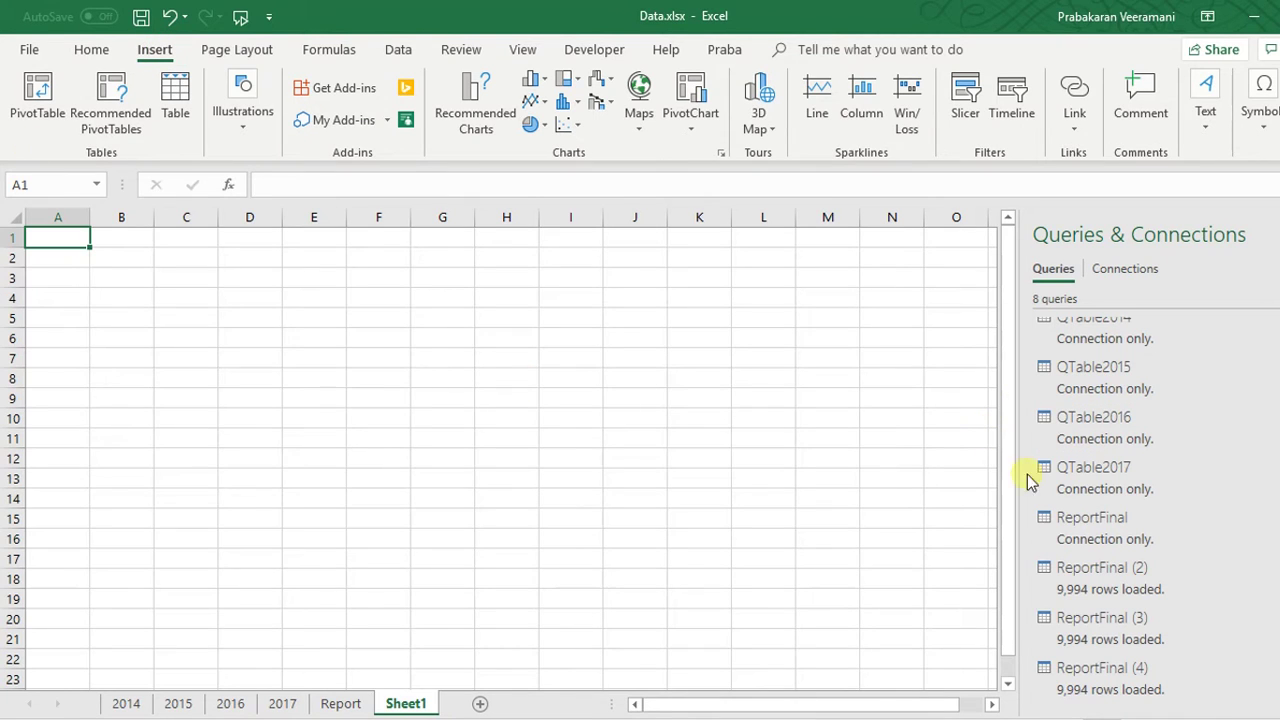
{"action": "right_click", "coordinate": [1104, 540]}
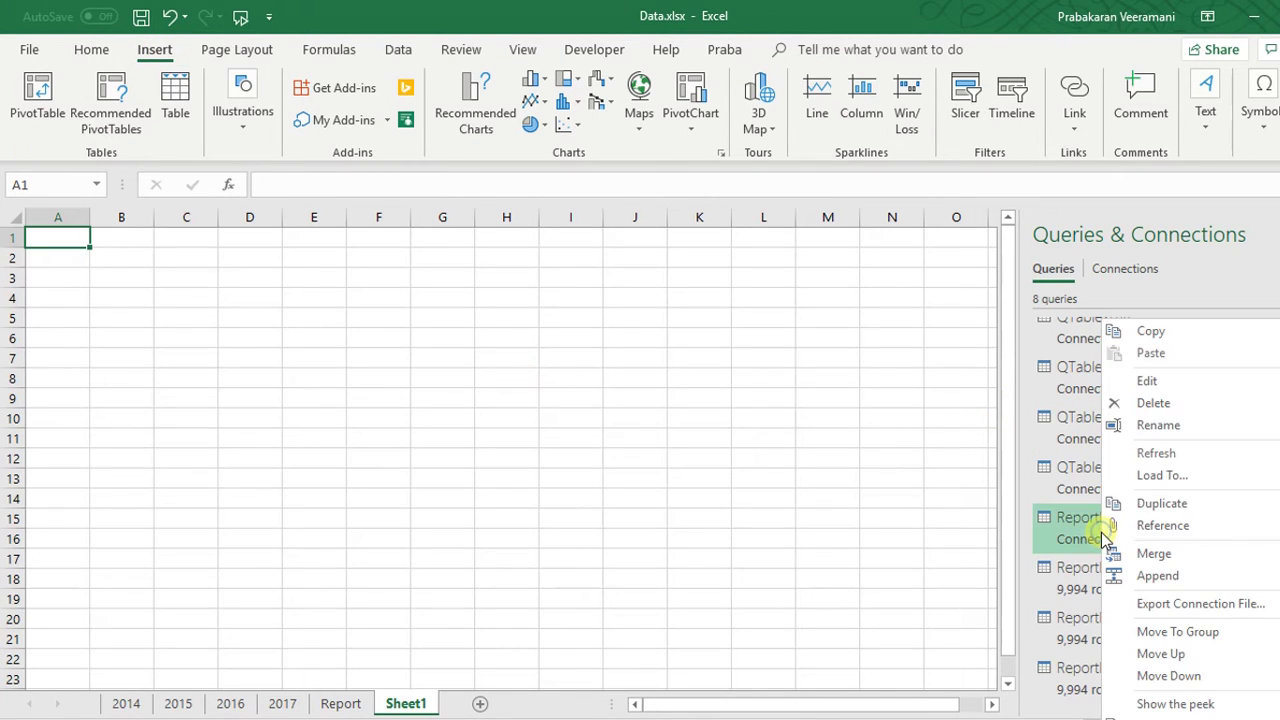
{"action": "left_click", "coordinate": [1145, 476]}
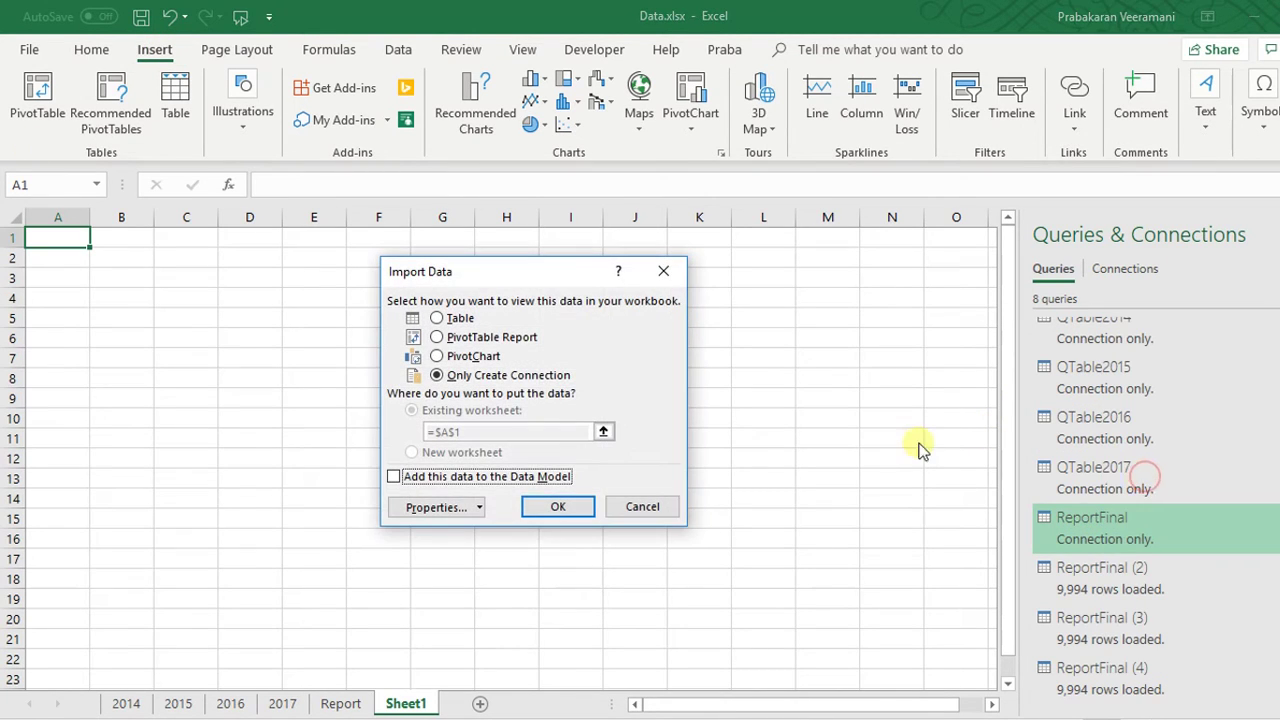
{"action": "left_click", "coordinate": [440, 318]}
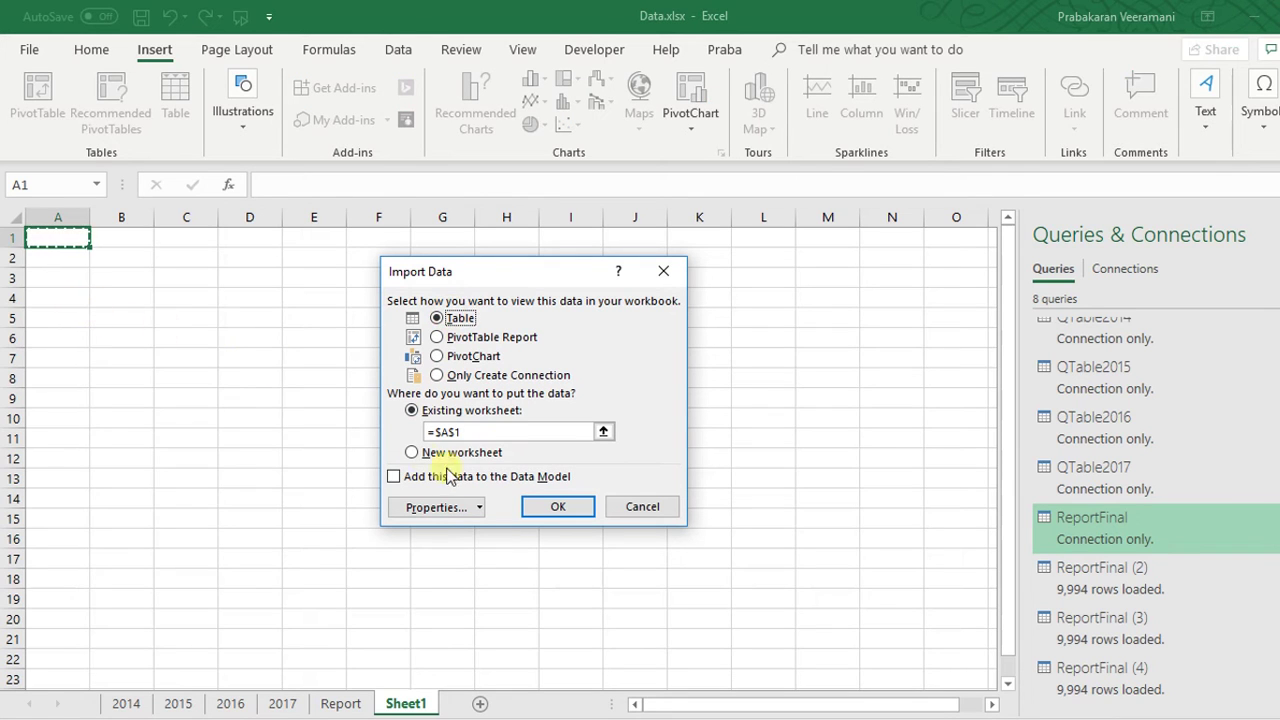
{"action": "left_click", "coordinate": [579, 507]}
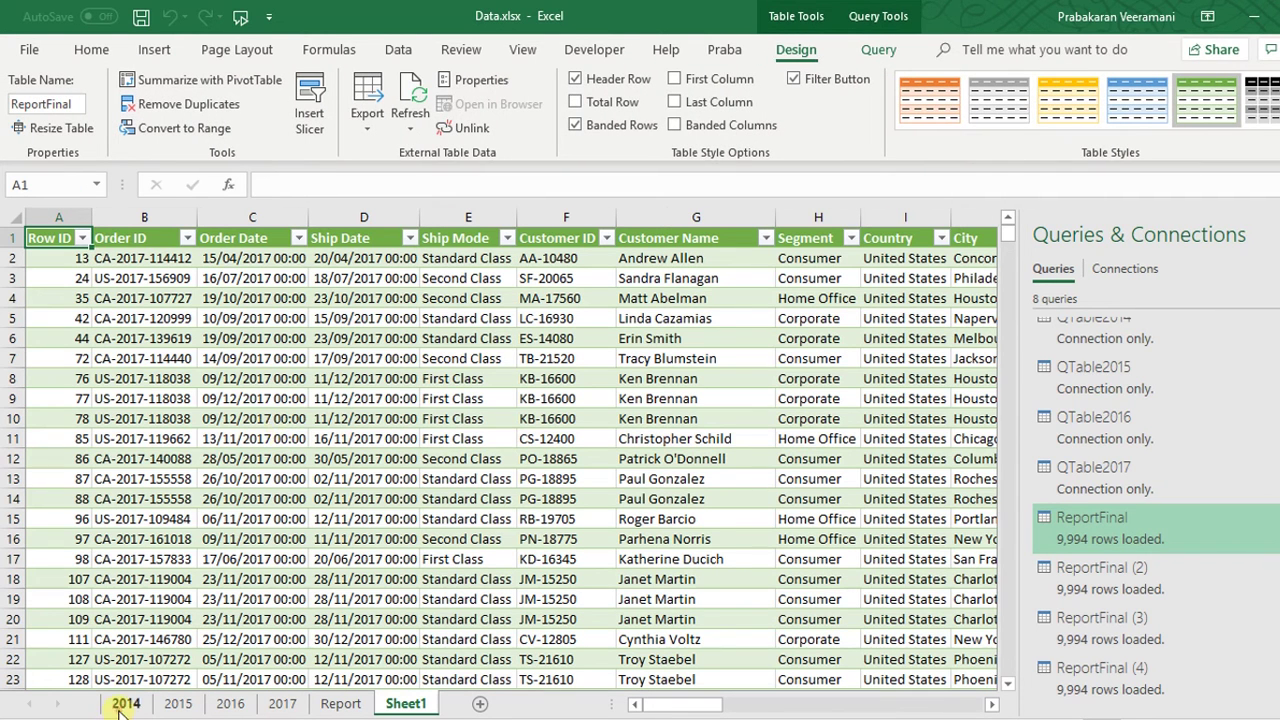
Color the 2014, 2015, 2016 and 2017 sheet tabs orange as a group, then ungroup them by returning to the Report sheet
{"action": "left_click", "coordinate": [122, 705]}
{"action": "left_click", "coordinate": [281, 704], "text": "shift"}
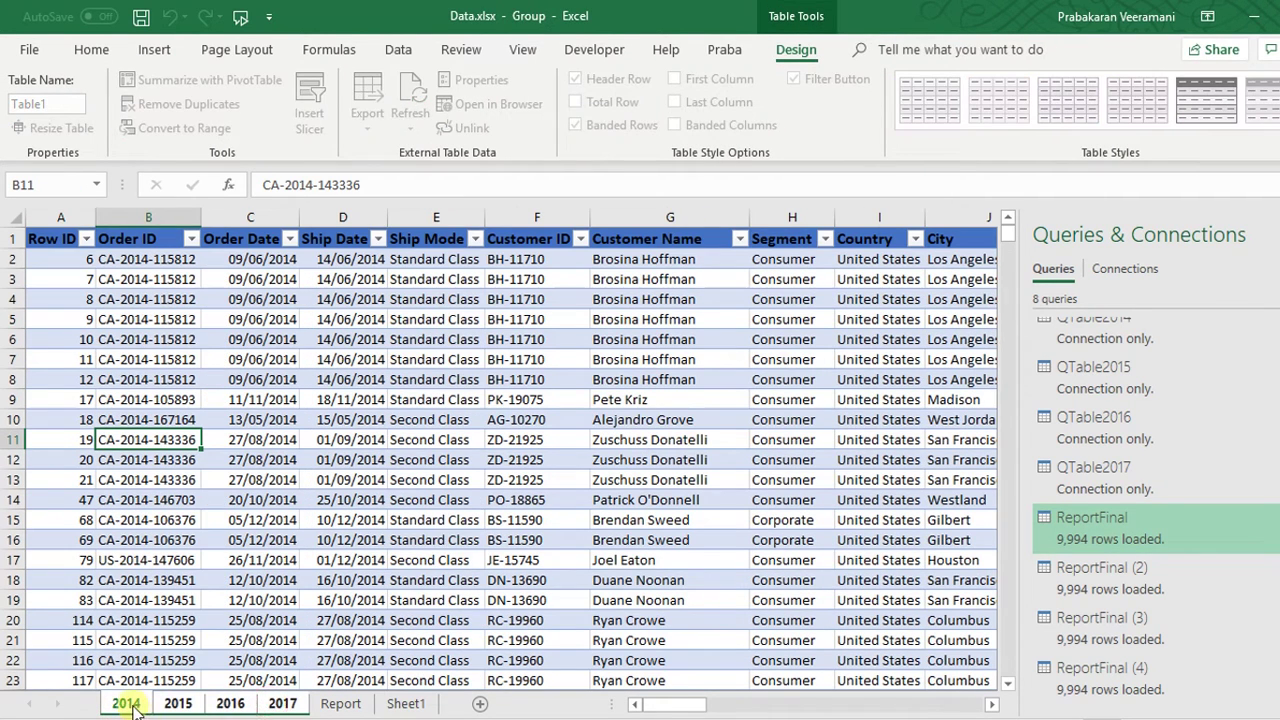
{"action": "right_click", "coordinate": [130, 705]}
{"action": "left_click", "coordinate": [196, 592]}
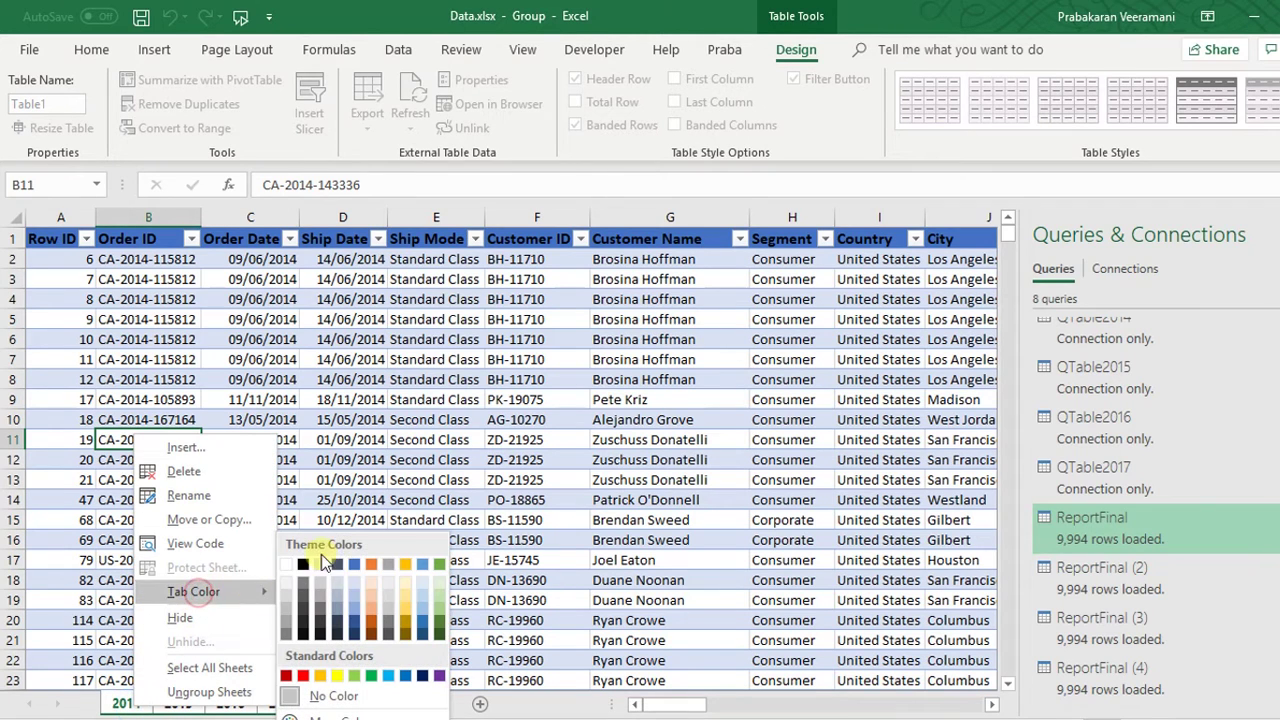
{"action": "left_click", "coordinate": [374, 563]}
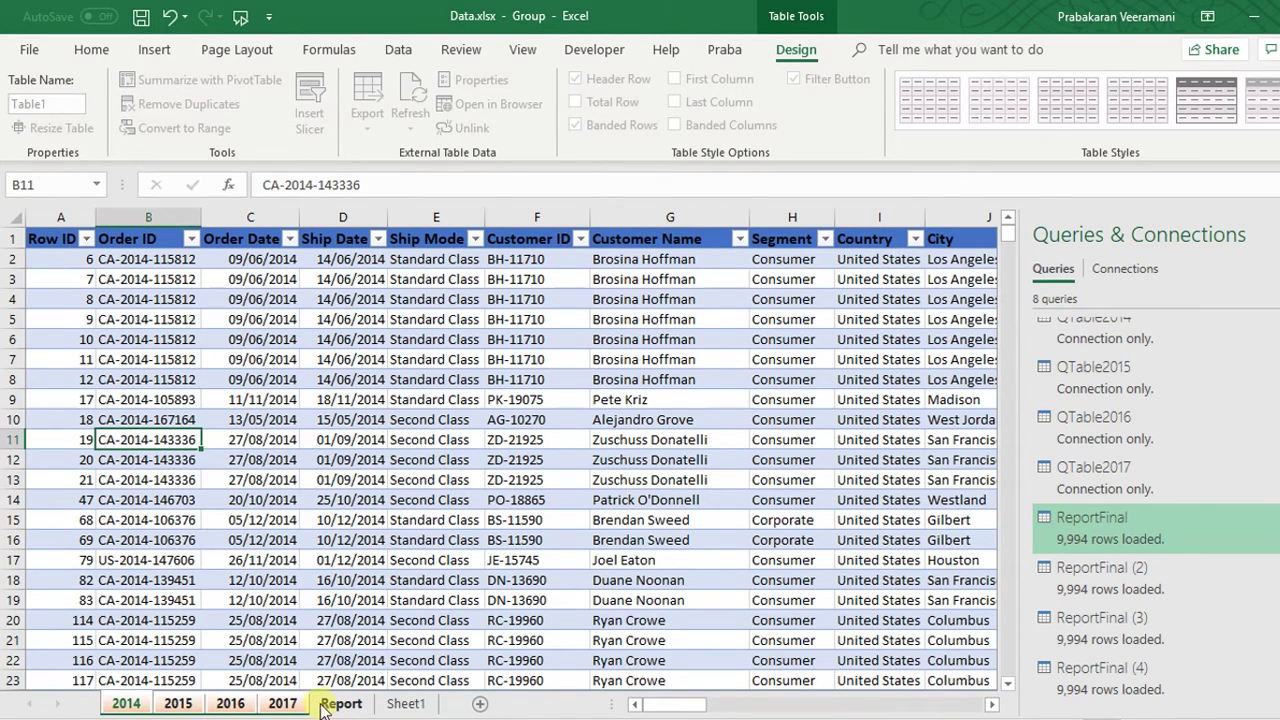
{"action": "left_click", "coordinate": [338, 704]}
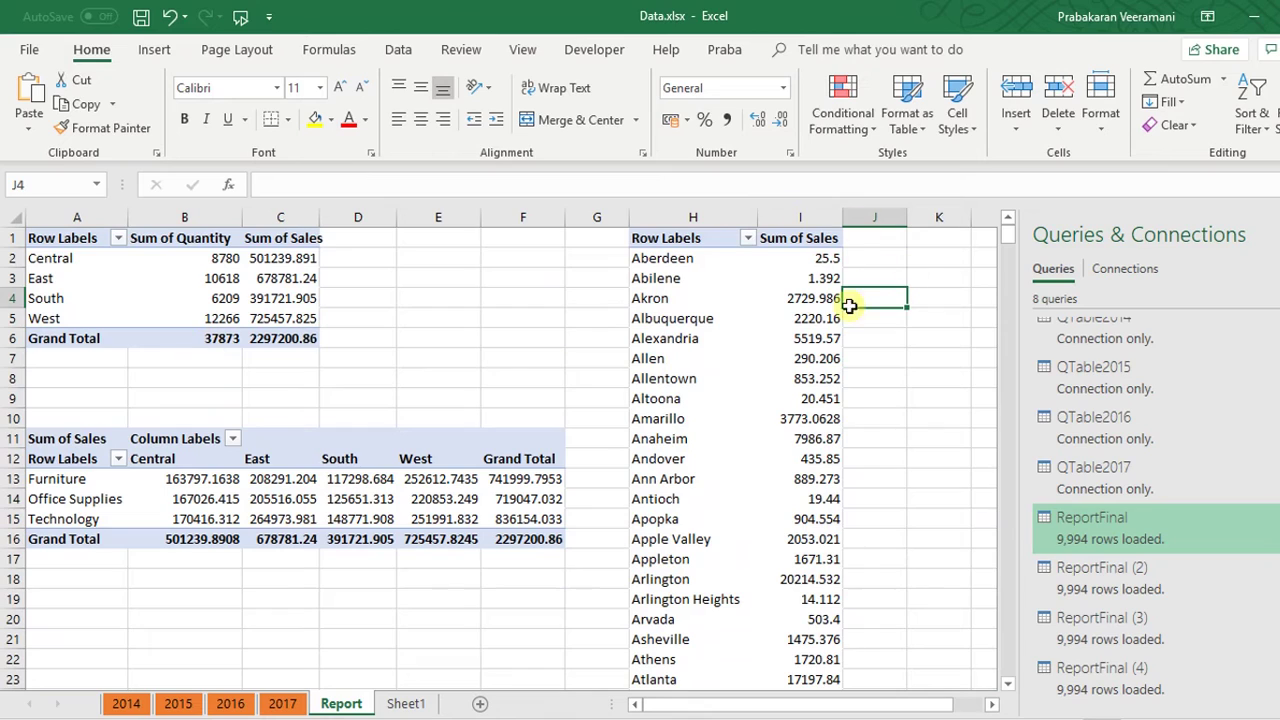
Rename Sheet1 as FinalTable
{"action": "left_click", "coordinate": [406, 703]}
{"action": "double_click", "coordinate": [406, 703]}
{"action": "type", "text": "FinalTable"}
{"action": "key", "text": "Return"}
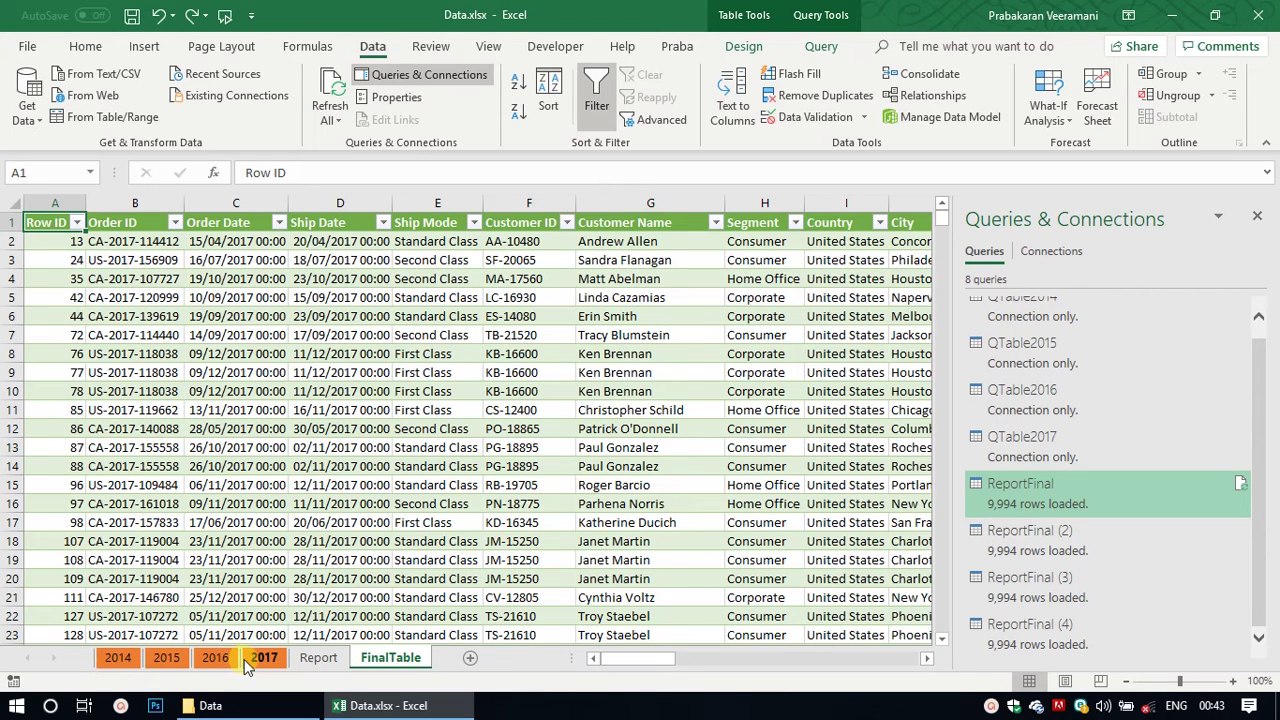
Review the combined records on the FinalTable sheet and the region PivotTable's grand totals on the Report sheet
{"action": "left_click", "coordinate": [345, 414]}
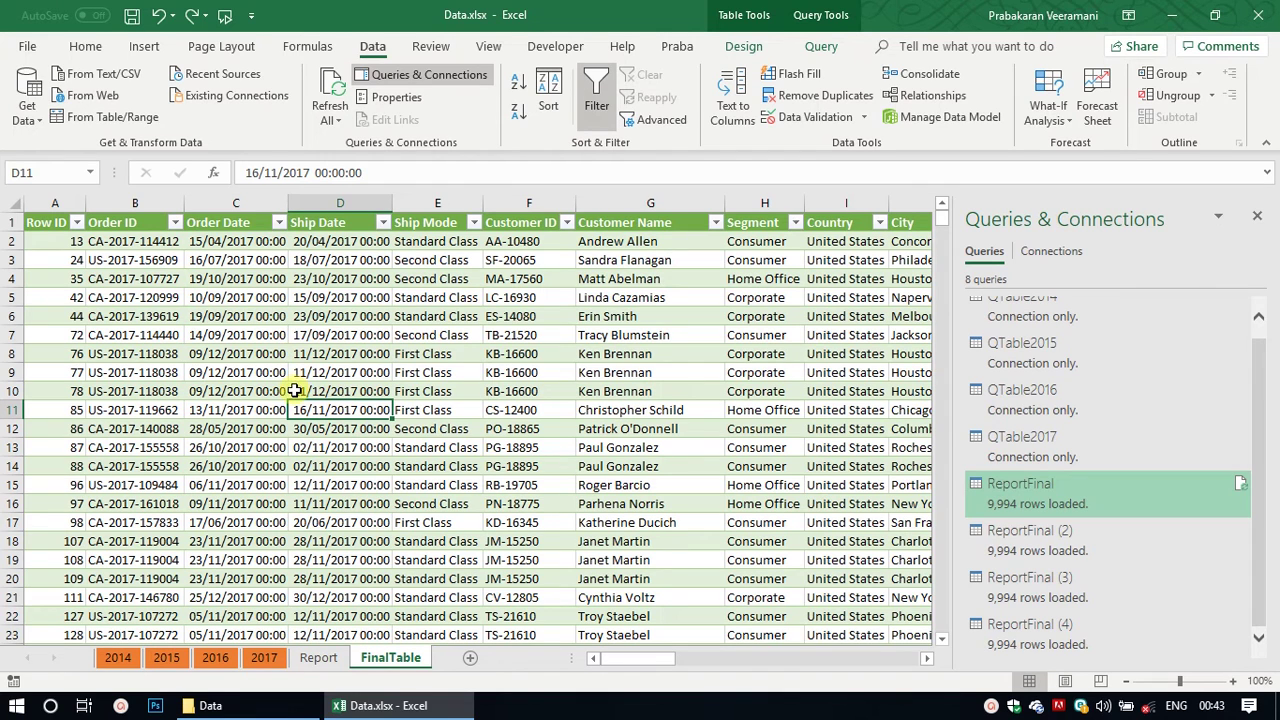
{"action": "left_click", "coordinate": [318, 658]}
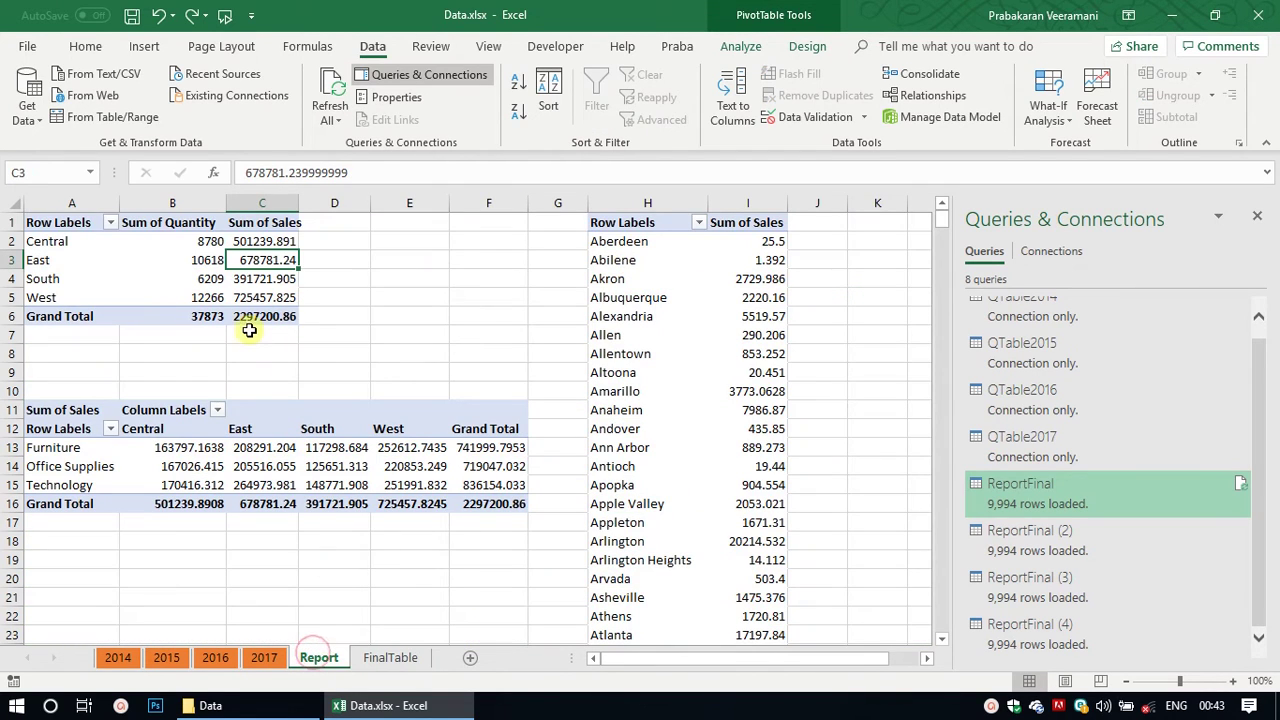
{"action": "mouse_move", "coordinate": [243, 315]}
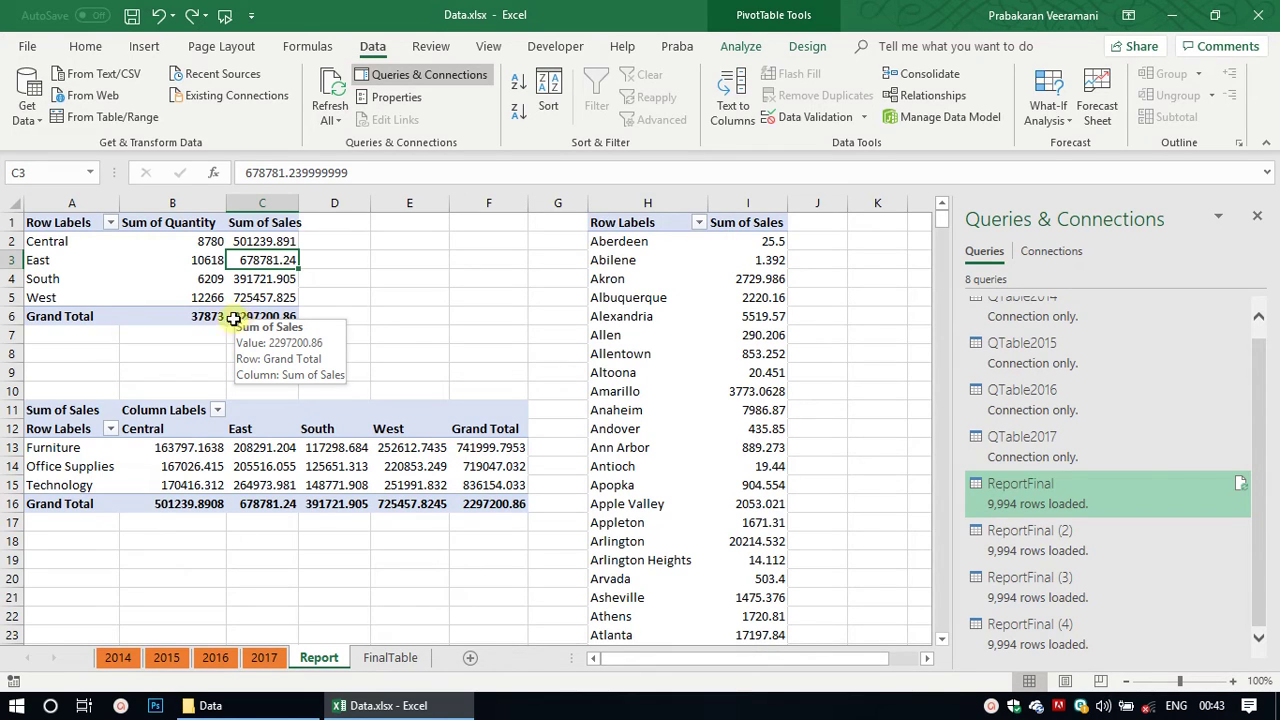
On the 2014 sheet, fill the last order record in row 1994 down into row 1995
{"action": "left_click", "coordinate": [120, 662]}
{"action": "left_click", "coordinate": [128, 560]}
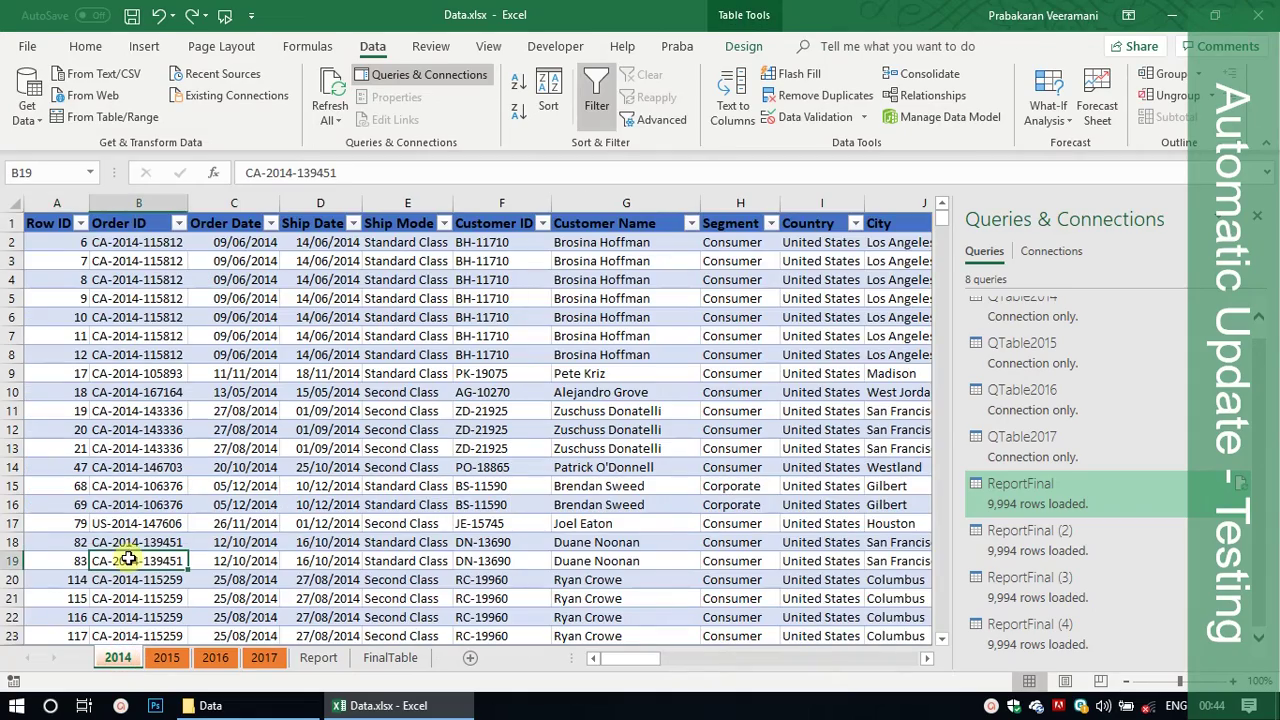
{"action": "key", "text": "ctrl+Down"}
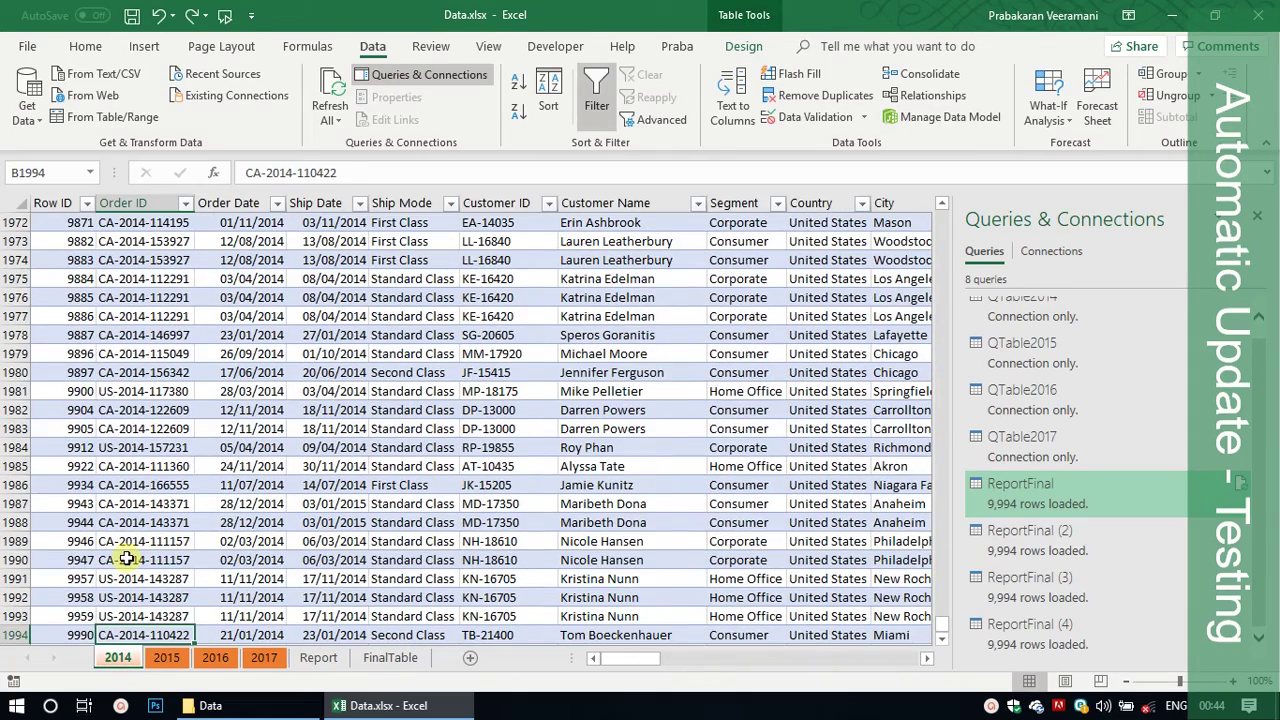
{"action": "key", "text": "ctrl+Up"}
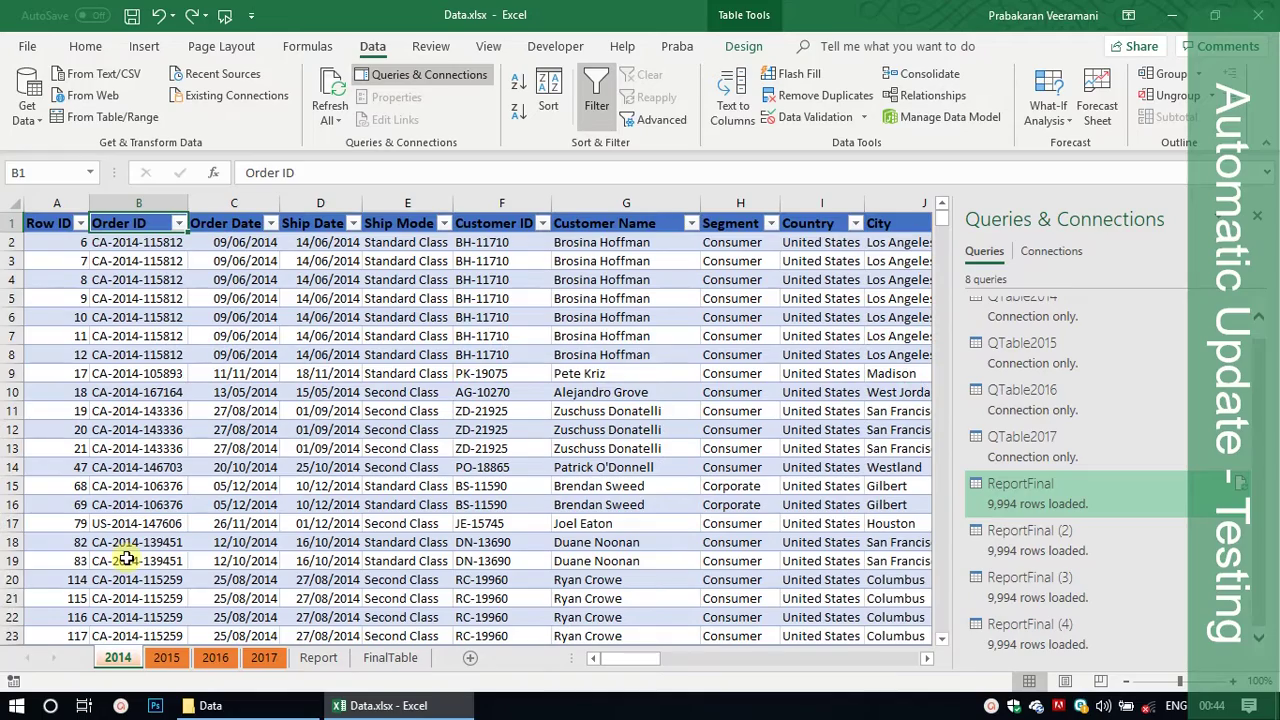
{"action": "key", "text": "ctrl+Down"}
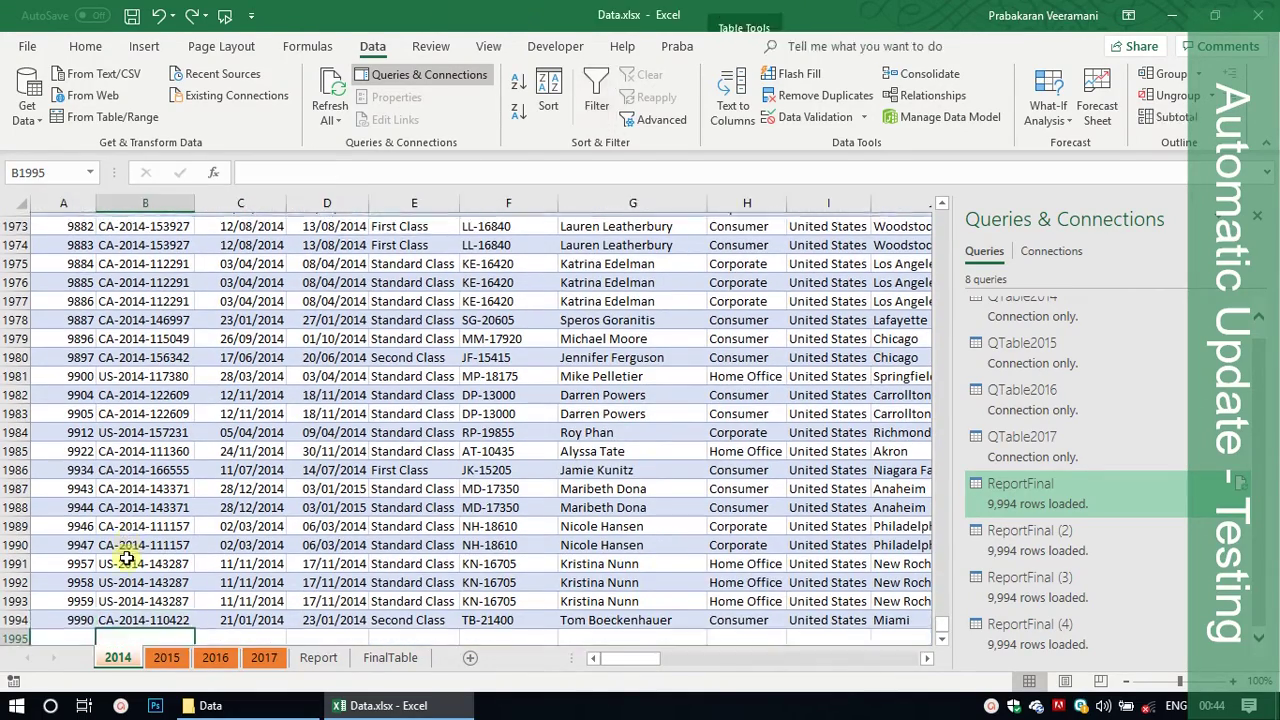
{"action": "key", "text": "Left"}
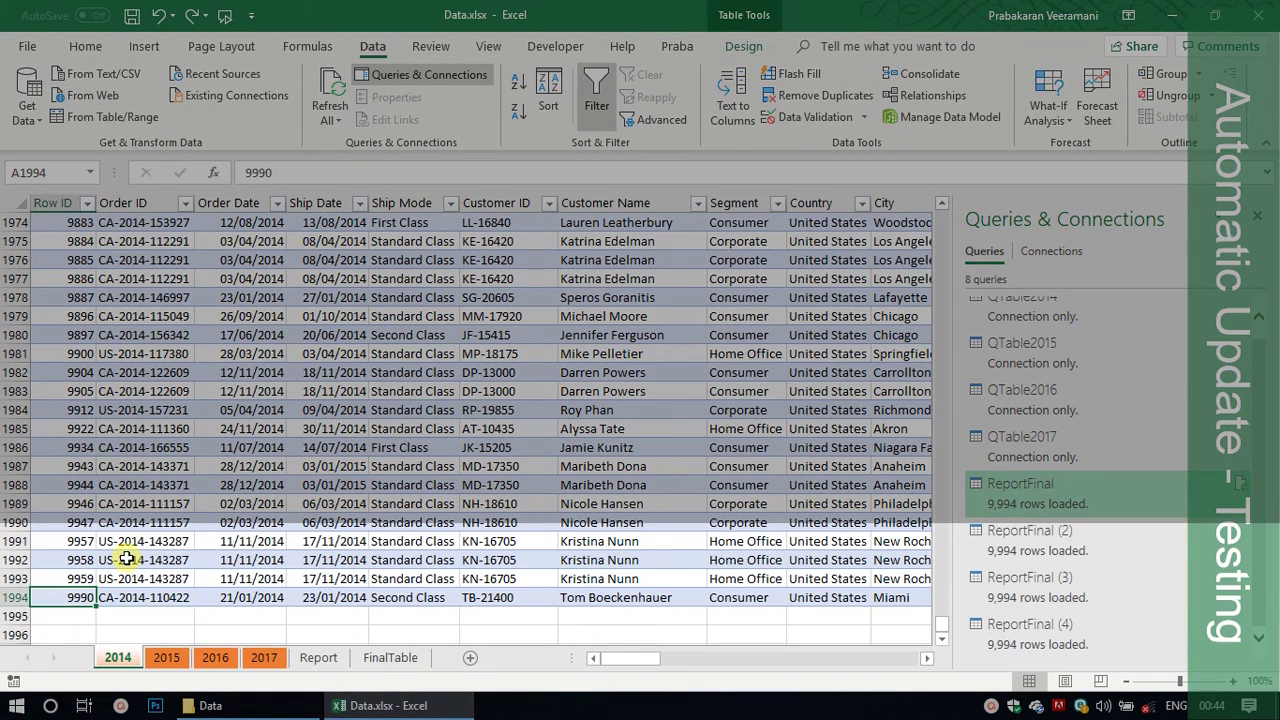
{"action": "key", "text": "ctrl+shift+Right"}
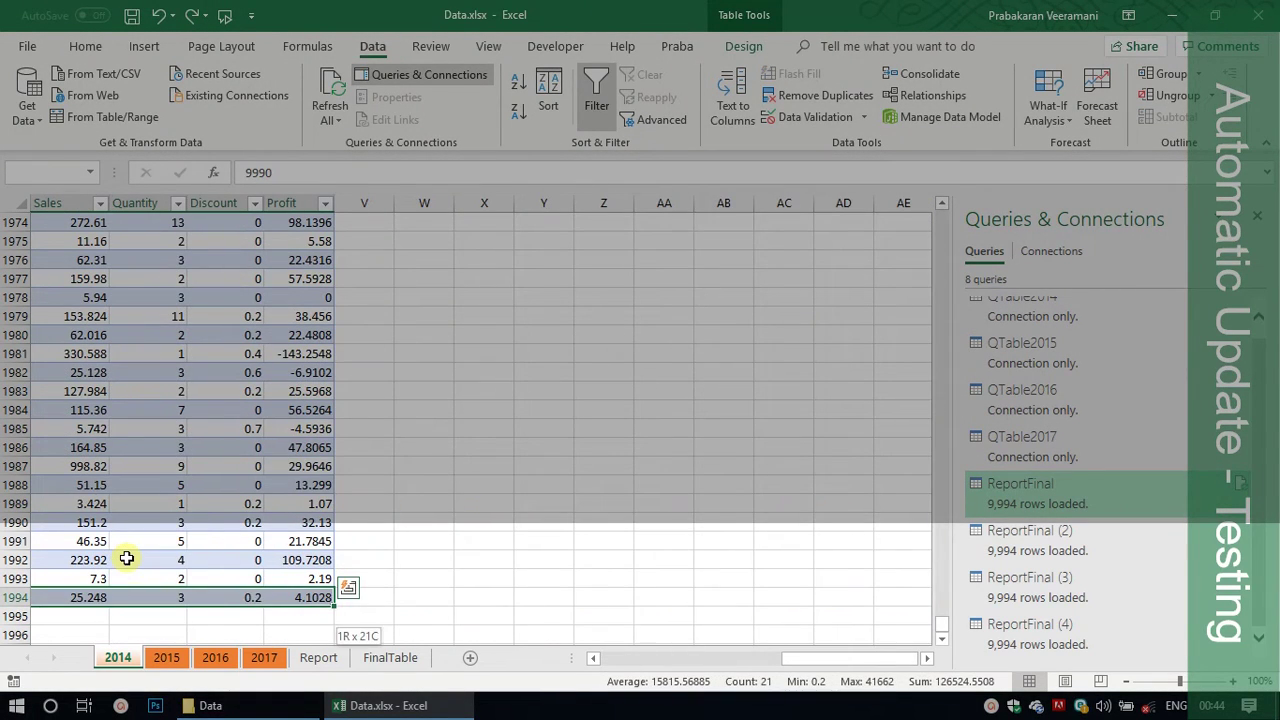
{"action": "key", "text": "ctrl+d"}
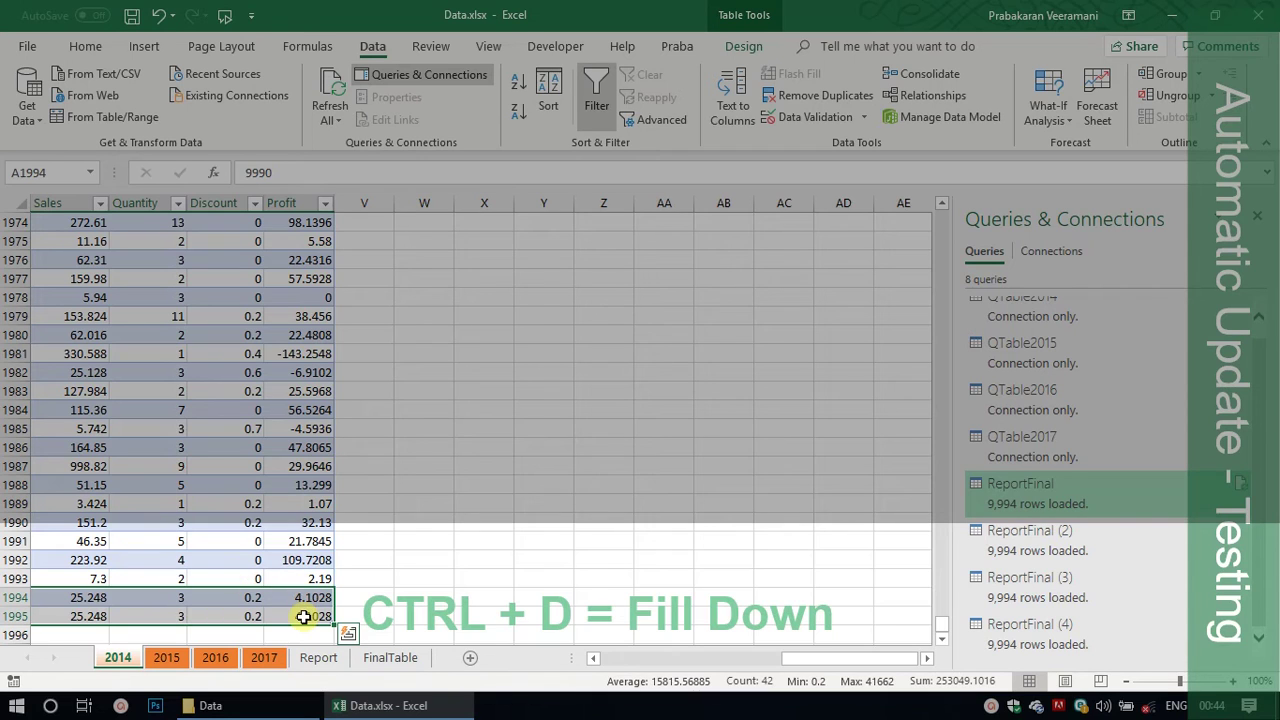
Set the Sales value of the duplicated record in row 1995 to 2000005.248
{"action": "key", "text": "Down"}
{"action": "key", "text": "ctrl+Right"}
{"action": "key", "text": "Left"}
{"action": "key", "text": "Left"}
{"action": "key", "text": "Left"}
{"action": "key", "text": "Left"}
{"action": "key", "text": "Left"}
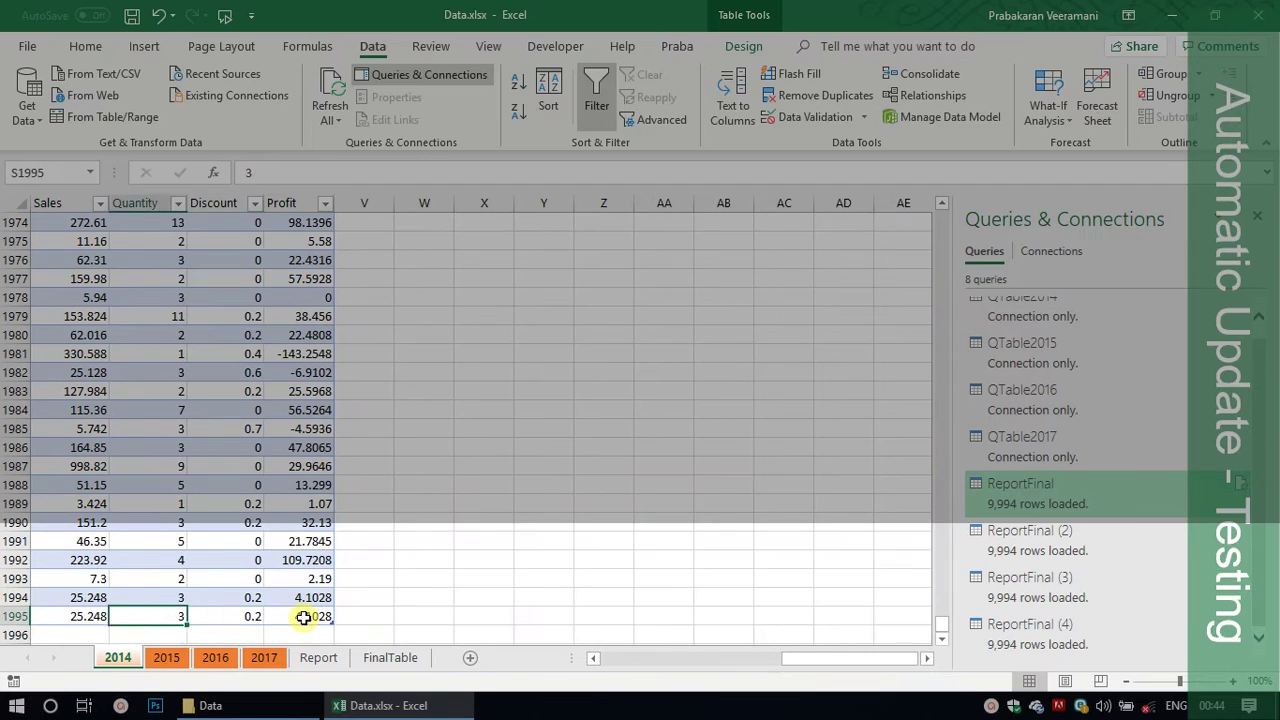
{"action": "key", "text": "Right"}
{"action": "key", "text": "Right"}
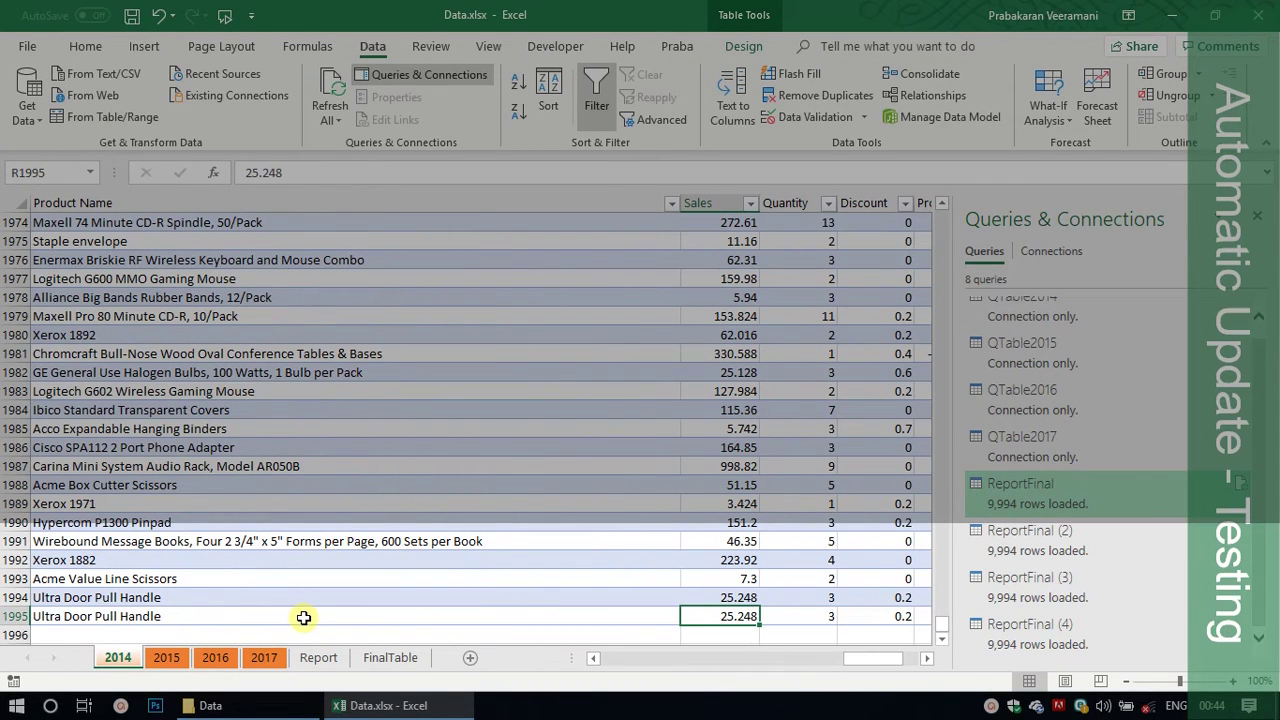
{"action": "key", "text": "F2"}
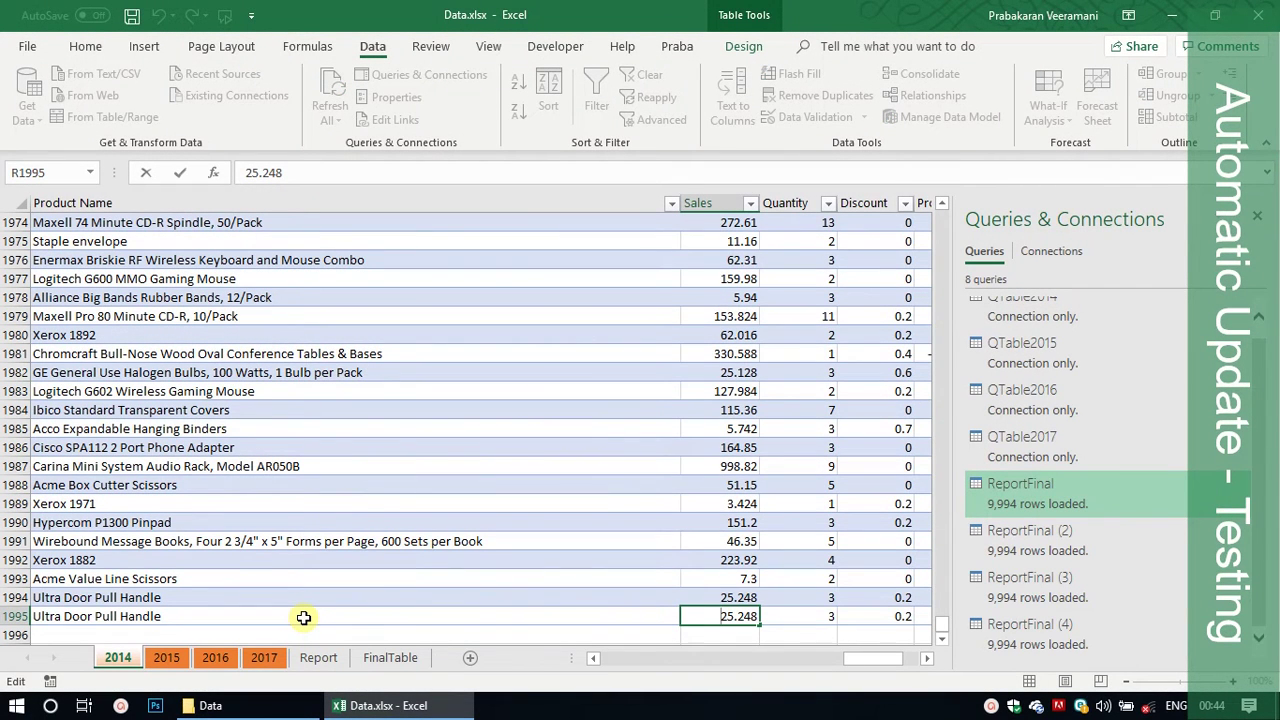
{"action": "type", "text": "00000"}
{"action": "key", "text": "Return"}
{"action": "key", "text": "Up"}
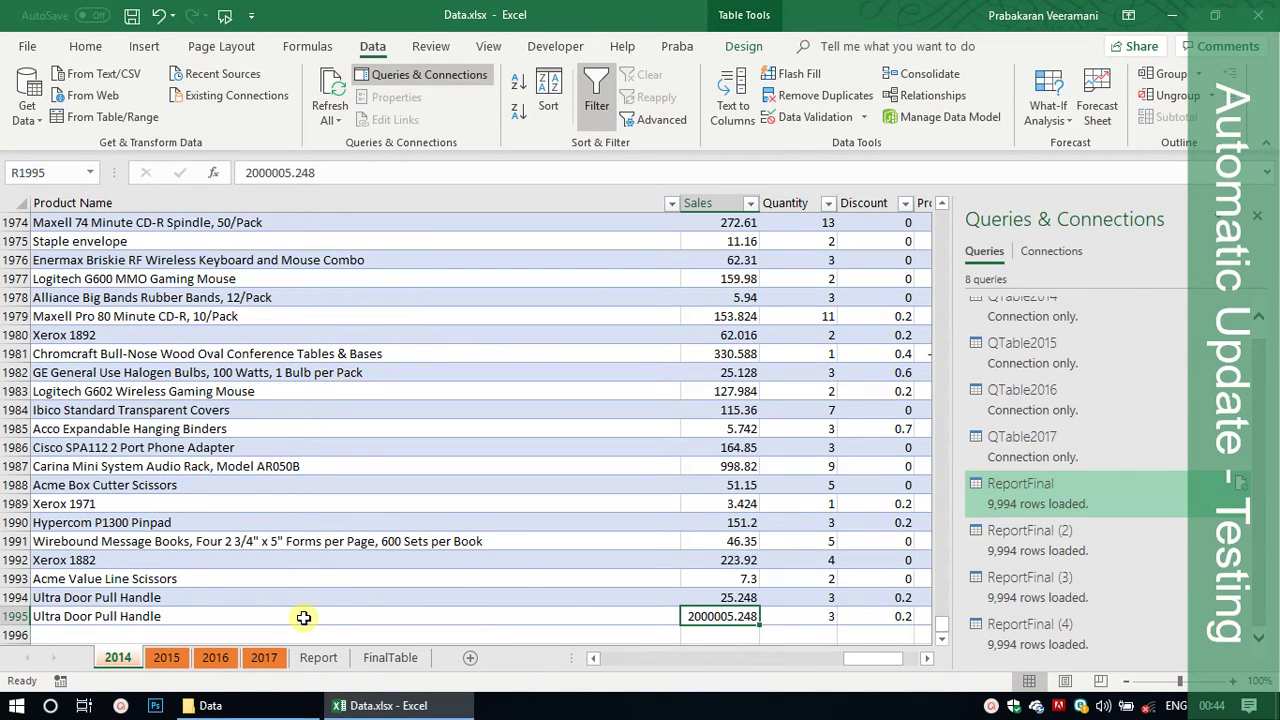
Set the row 1995 record's Quantity to 75 and its Profit to 4000.1028
{"action": "key", "text": "Right"}
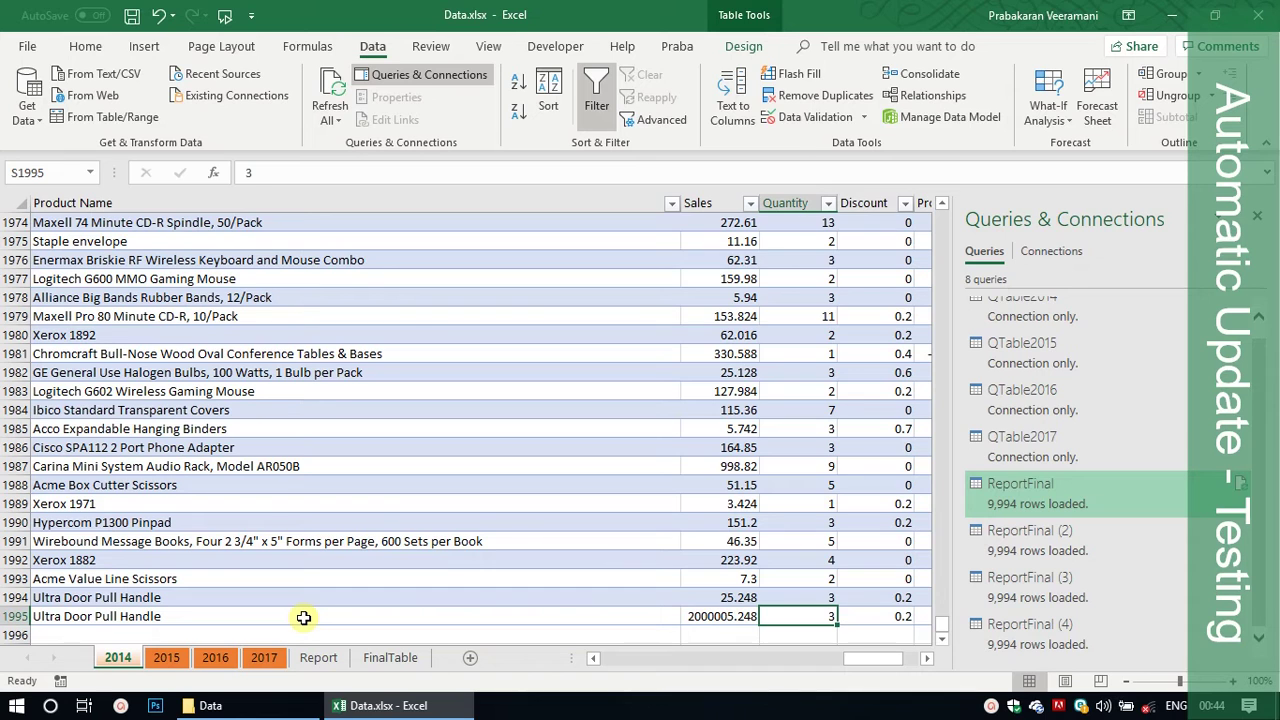
{"action": "type", "text": "75"}
{"action": "key", "text": "Right"}
{"action": "key", "text": "Right"}
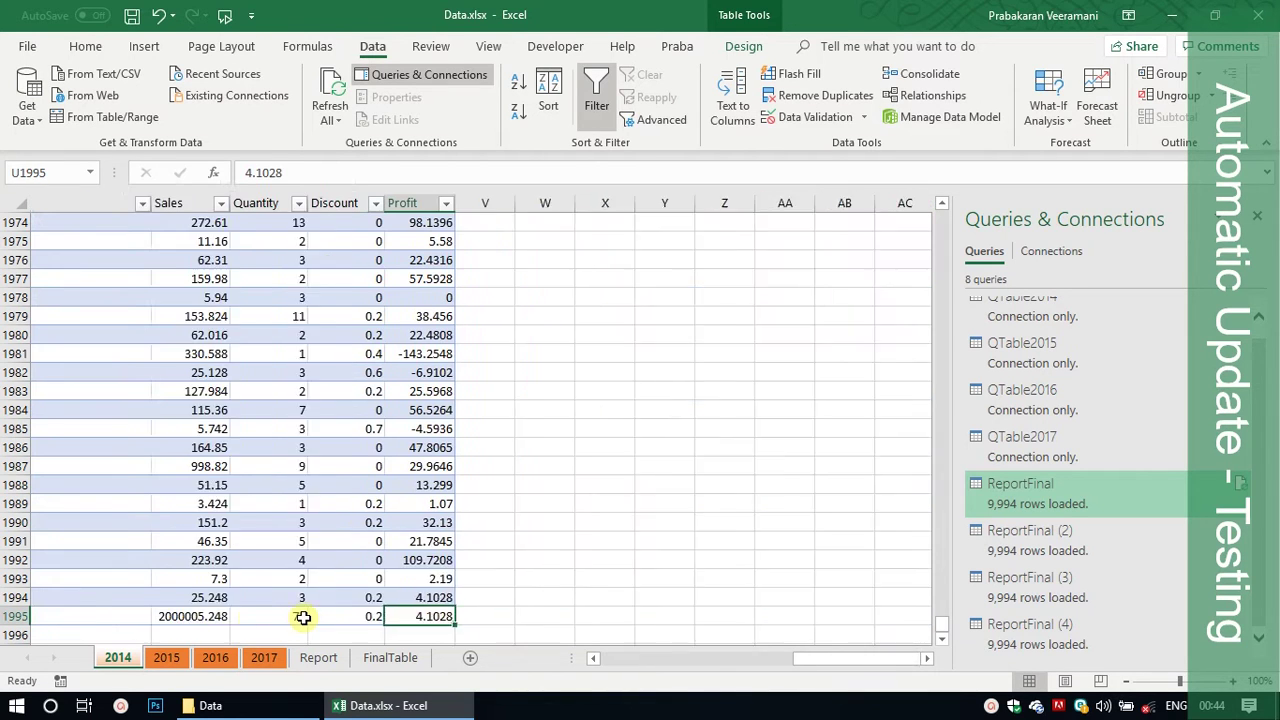
{"action": "double_click", "coordinate": [303, 617]}
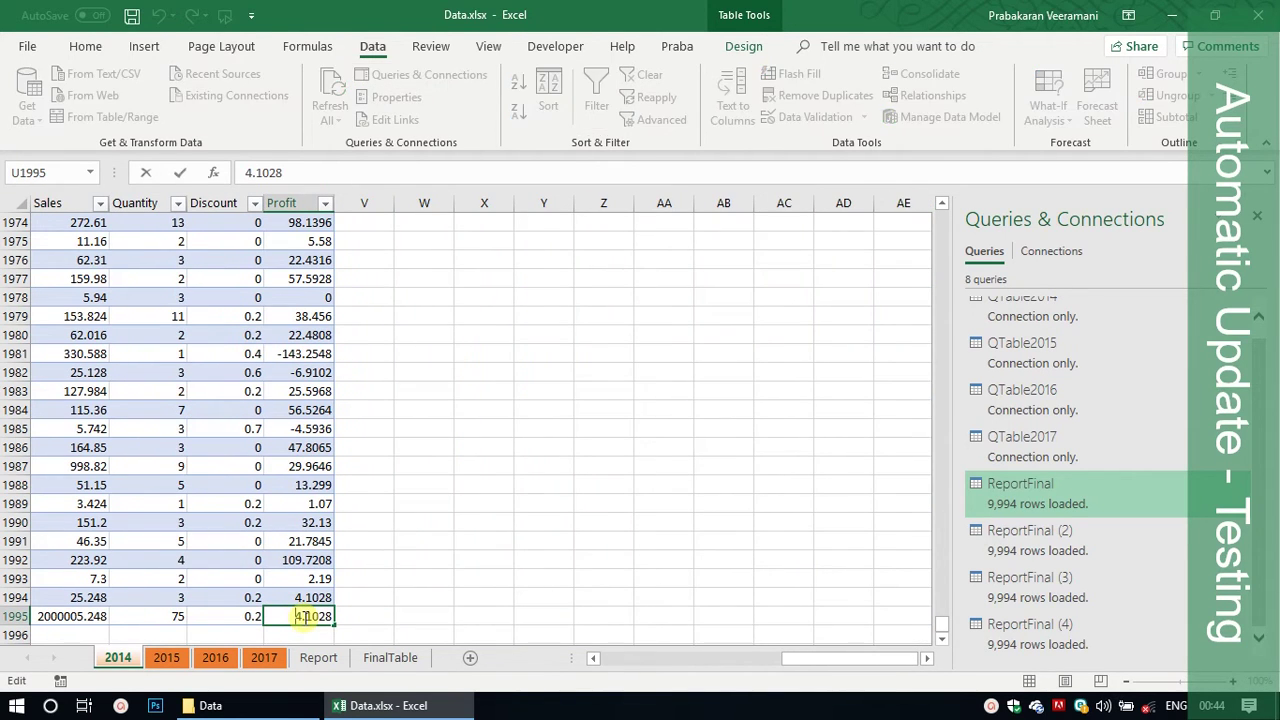
{"action": "key", "text": "Home"}
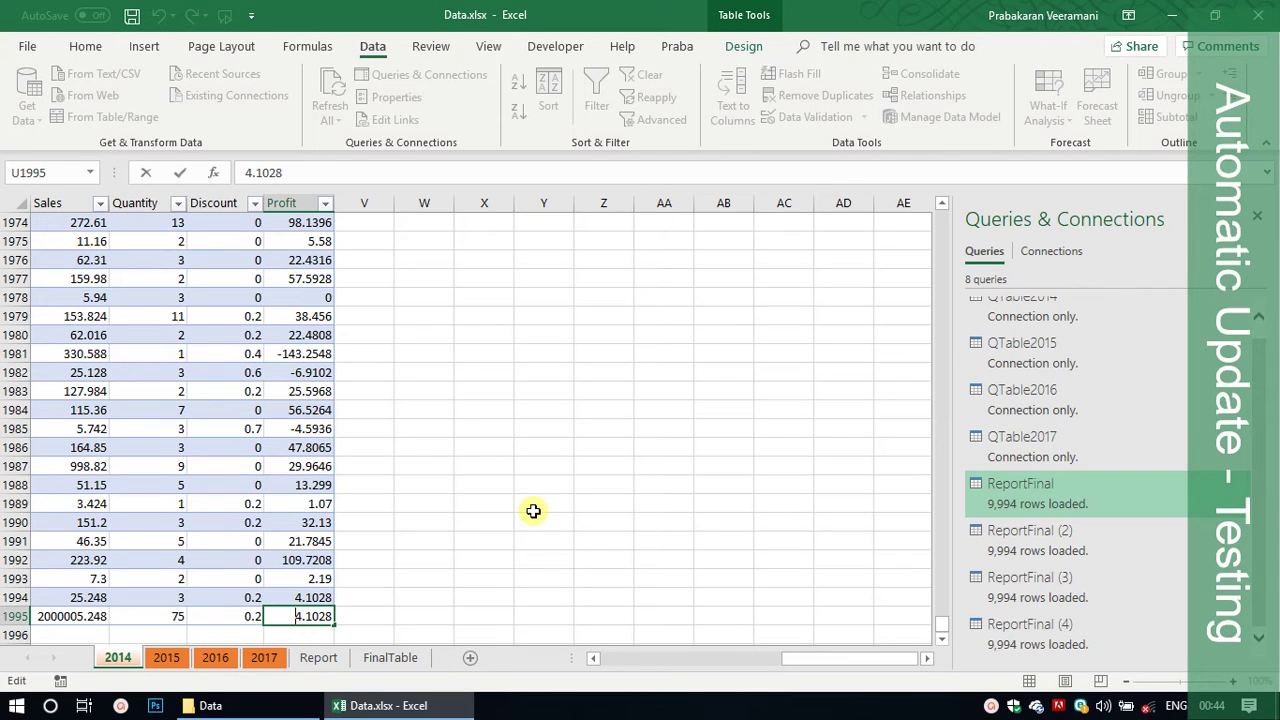
{"action": "type", "text": "000"}
{"action": "key", "text": "shift+Tab"}
{"action": "key", "text": "shift+Tab"}
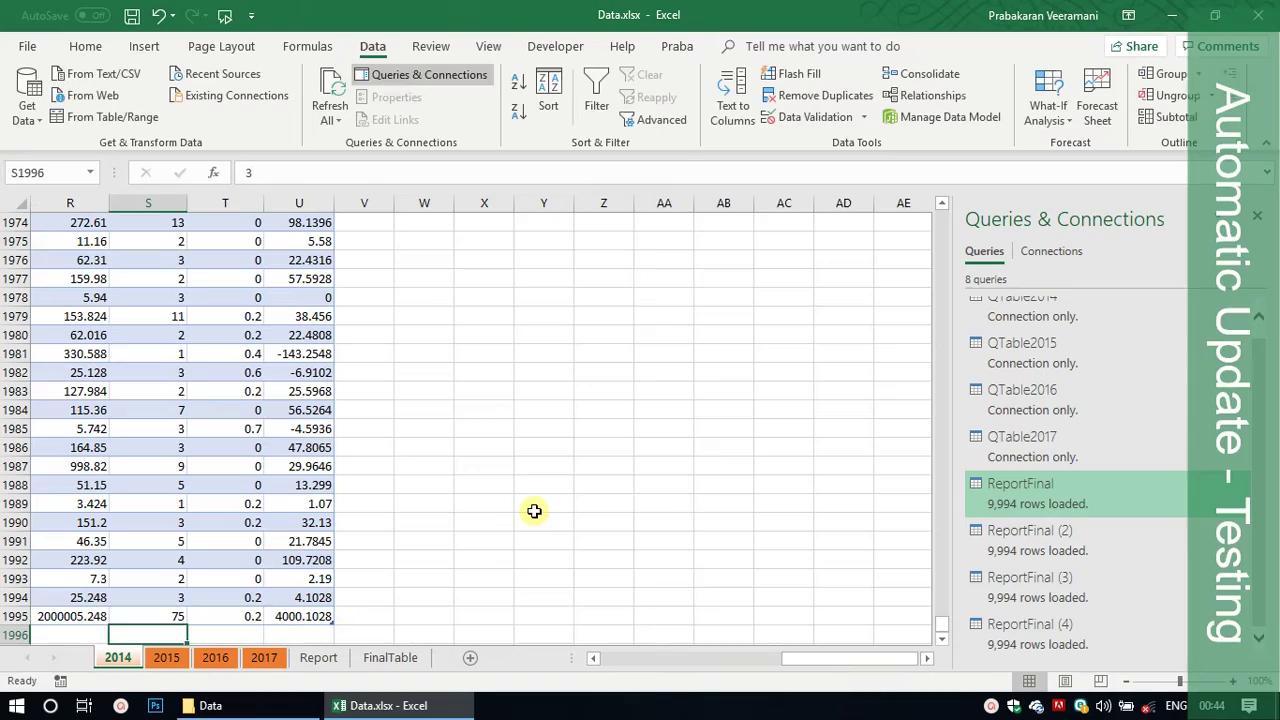
{"action": "key", "text": "Home"}
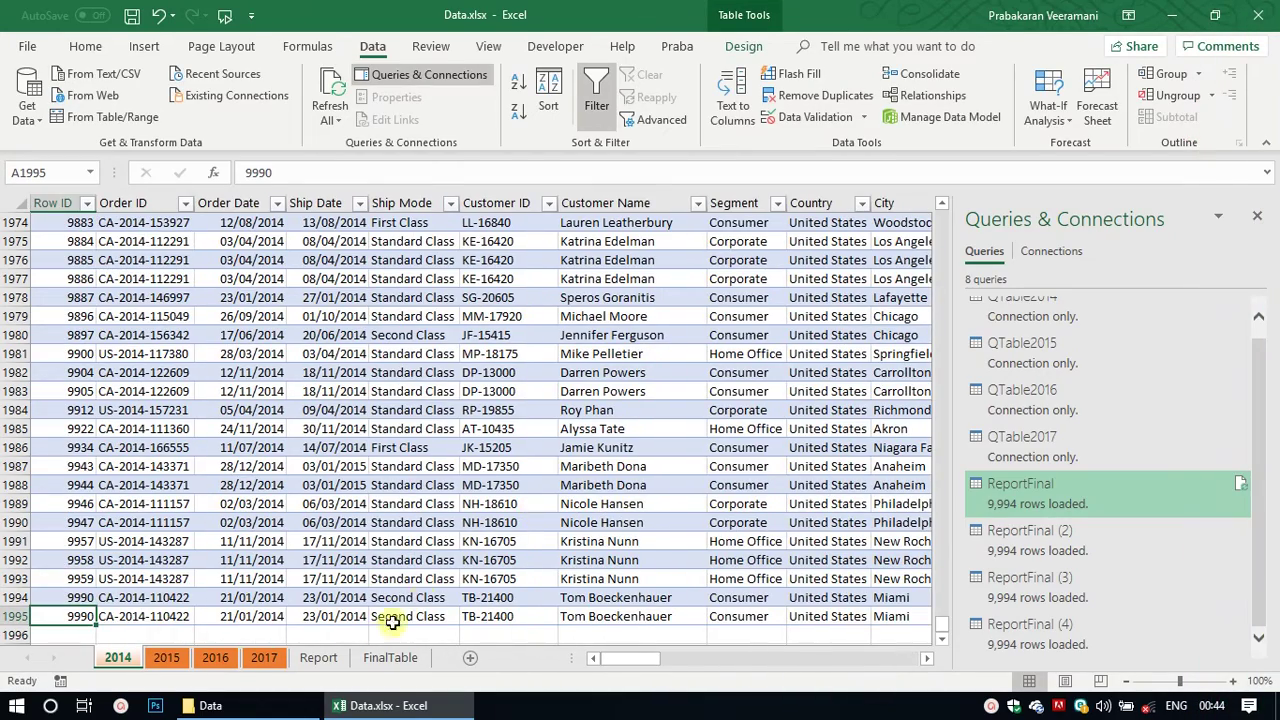
Copy the region PivotTable's Sum of Sales grand total on the Report sheet, and try a regular paste into C7, undoing it
{"action": "left_click", "coordinate": [335, 657]}
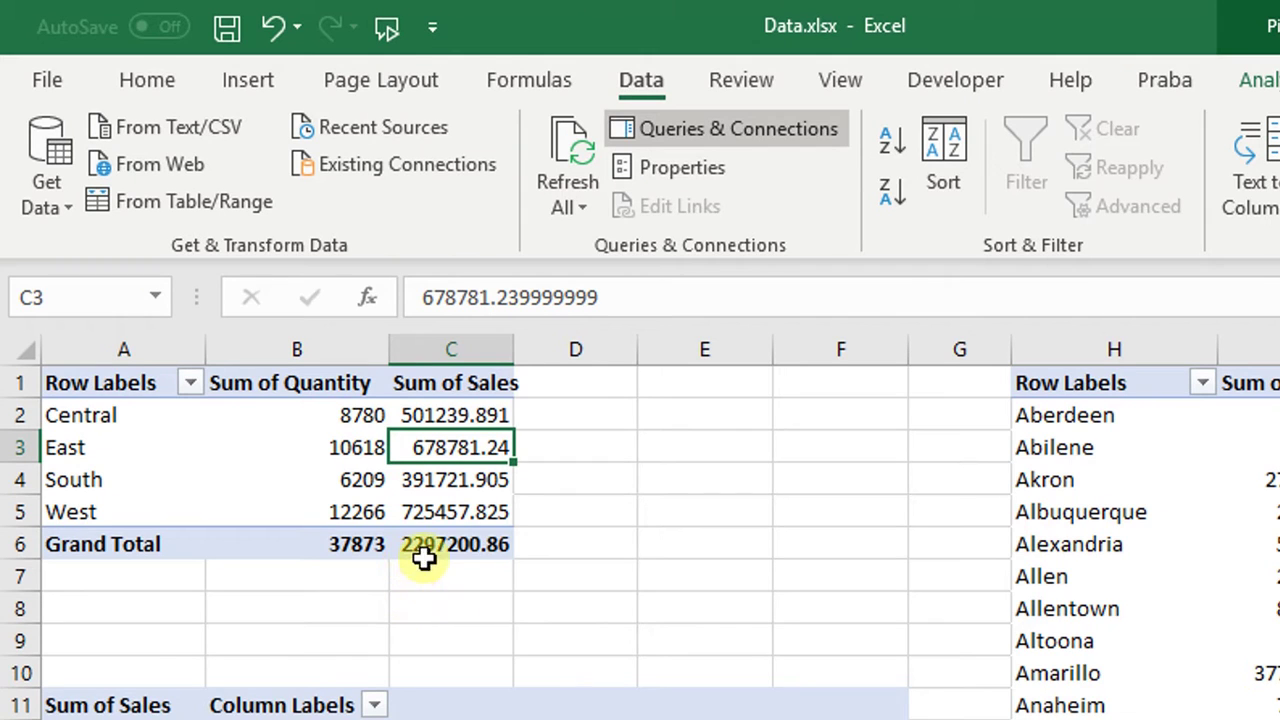
{"action": "left_click", "coordinate": [471, 543]}
{"action": "key", "text": "ctrl+c"}
{"action": "key", "text": "Down"}
{"action": "key", "text": "ctrl+v"}
{"action": "key", "text": "Escape"}
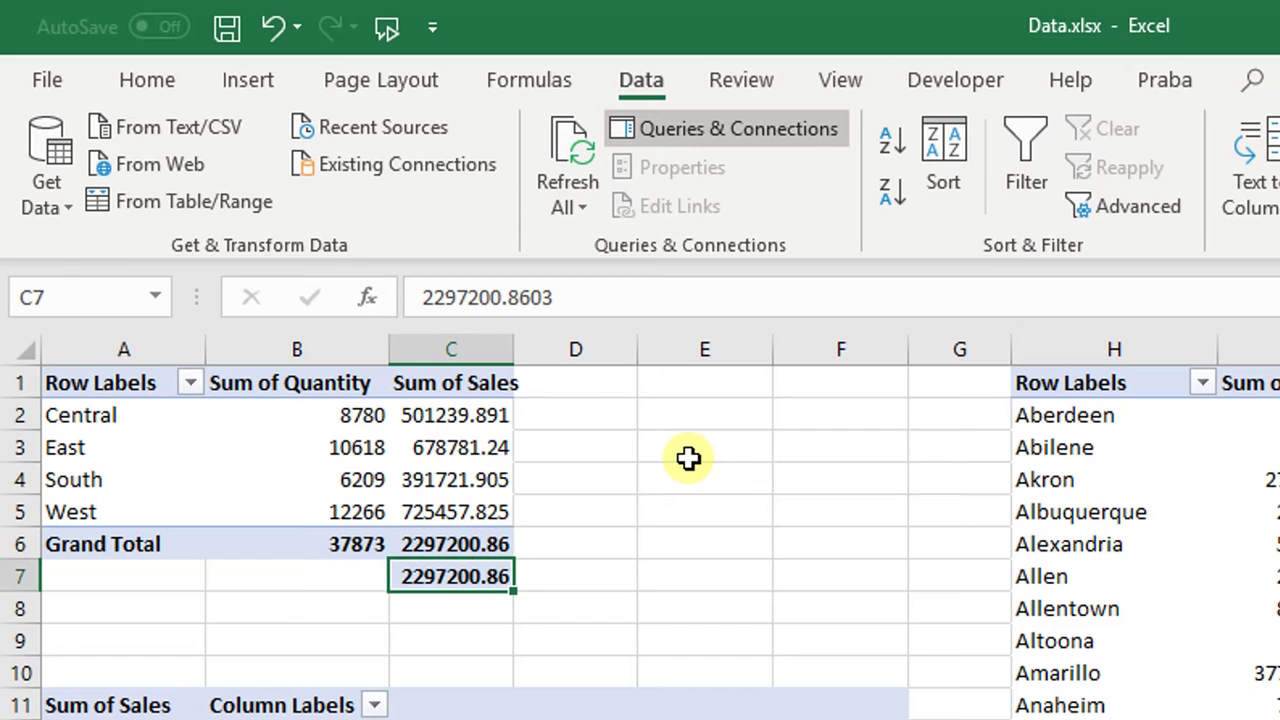
{"action": "key", "text": "ctrl+z"}
Paste the copied sales grand total into cell C8 as values only
{"action": "key", "text": "Down"}
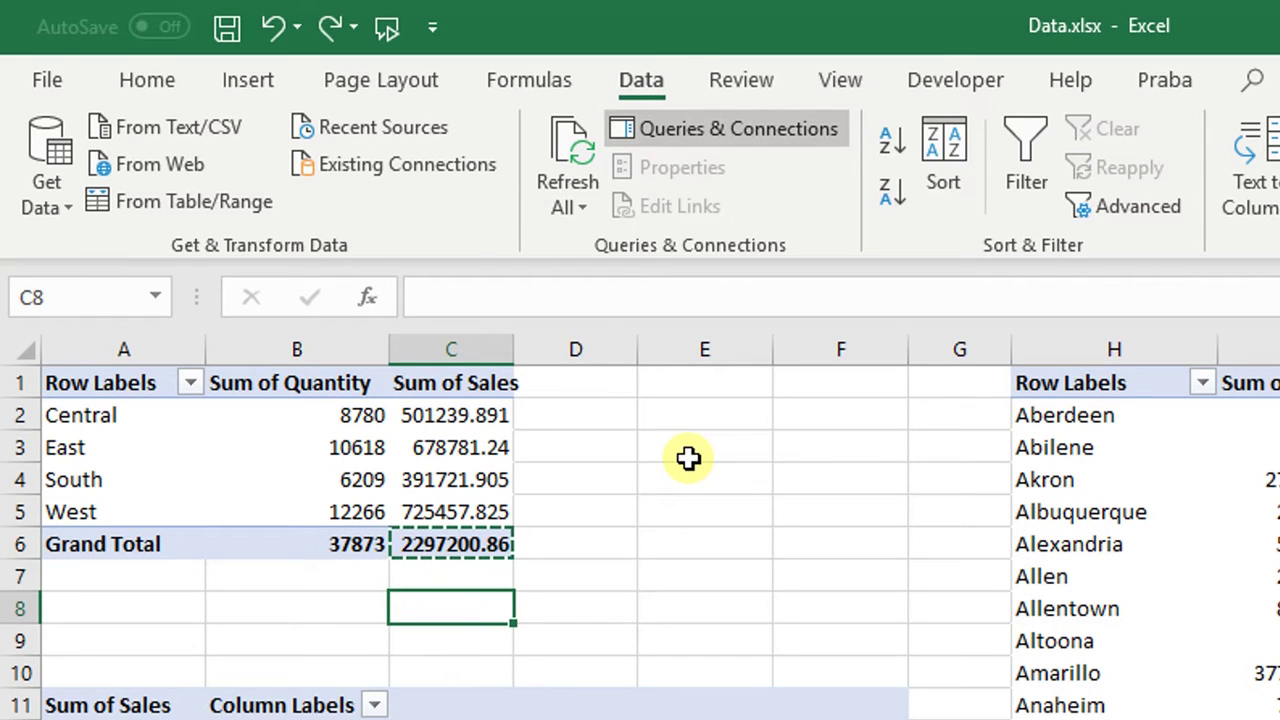
{"action": "key", "text": "alt"}
{"action": "key", "text": "Escape"}
{"action": "key", "text": "alt+e"}
{"action": "key", "text": "s"}
{"action": "key", "text": "v"}
{"action": "key", "text": "Return"}
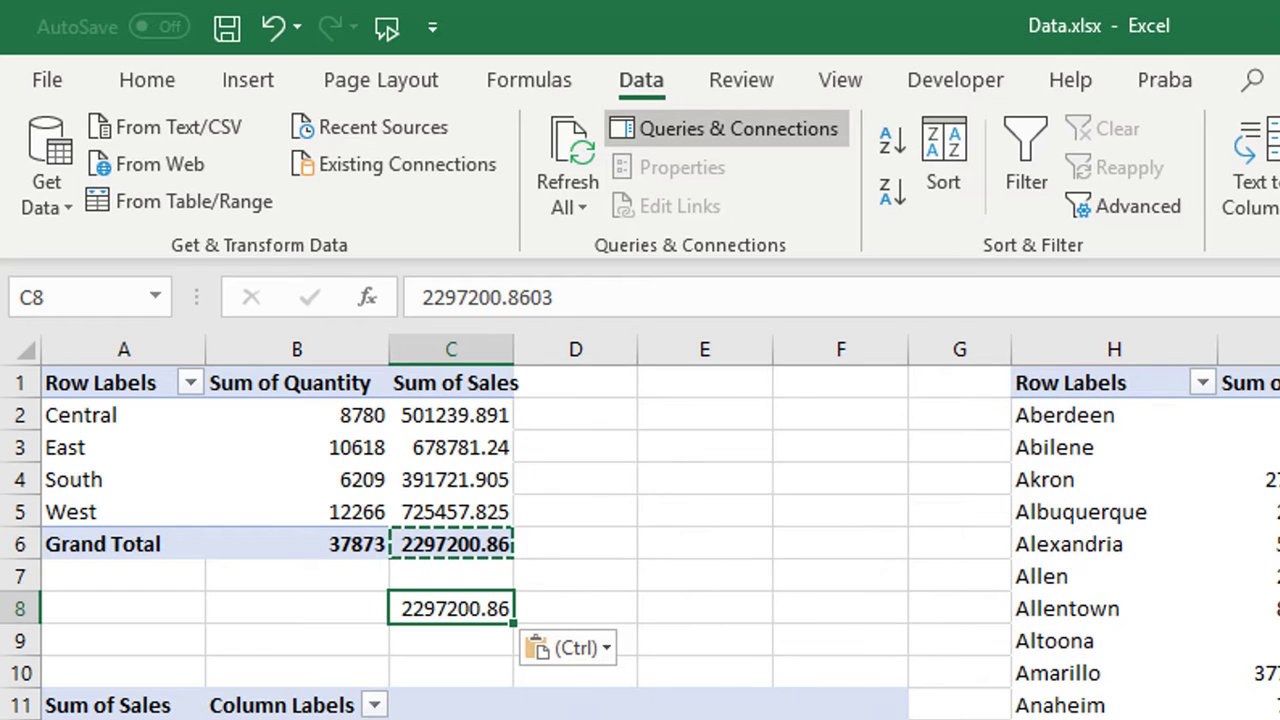
{"action": "key", "text": "Escape"}
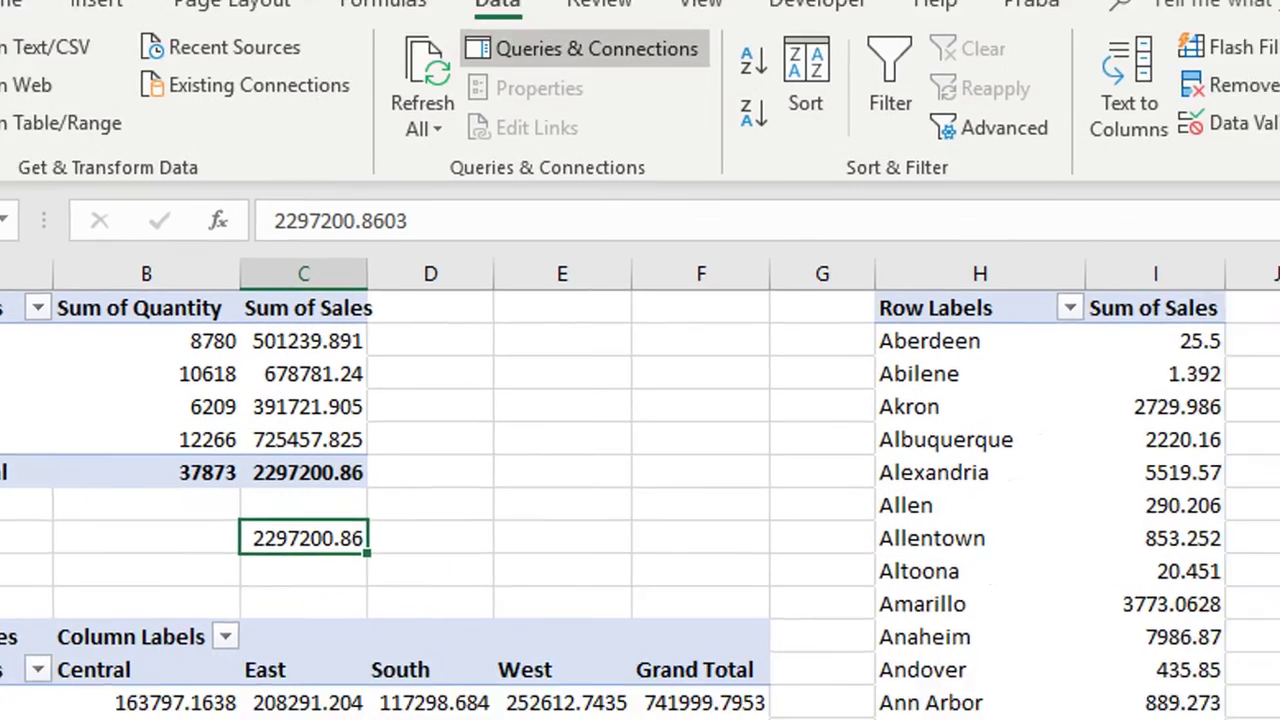
Refresh all queries and PivotTables in the workbook, and compare the sales grand total with the static value in C8
{"action": "mouse_move", "coordinate": [855, 412]}
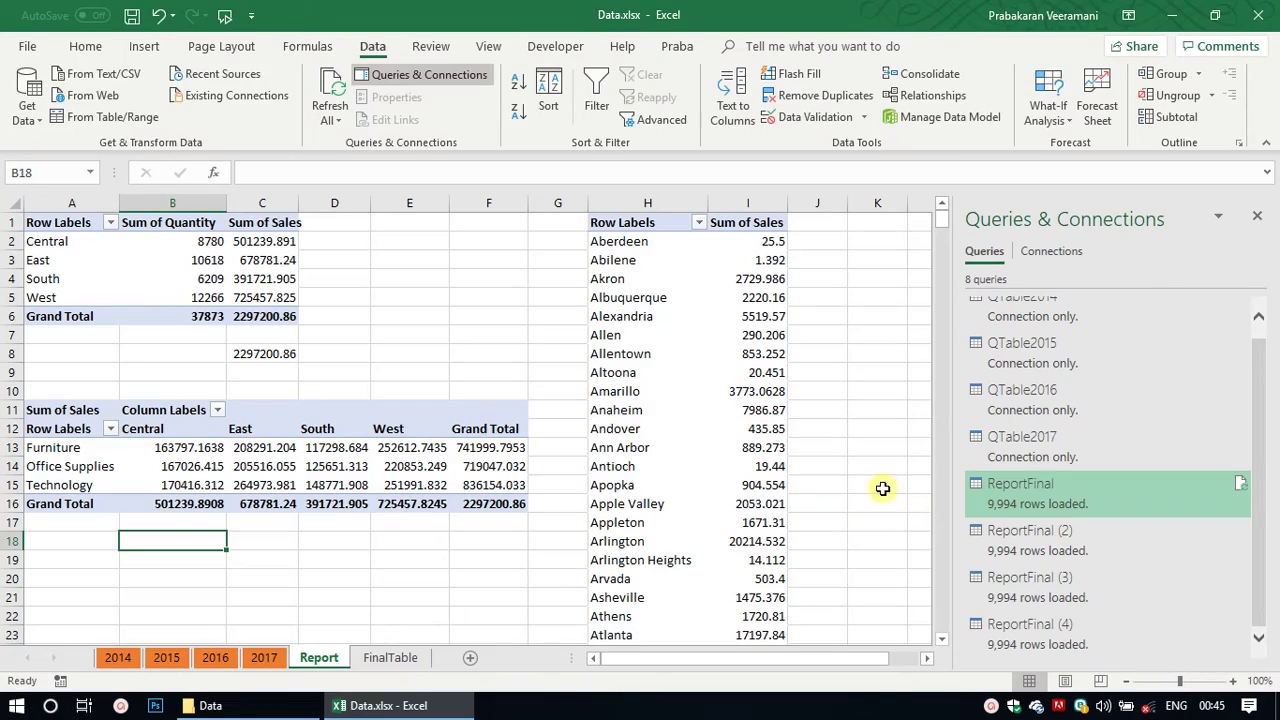
{"action": "left_click", "coordinate": [166, 276]}
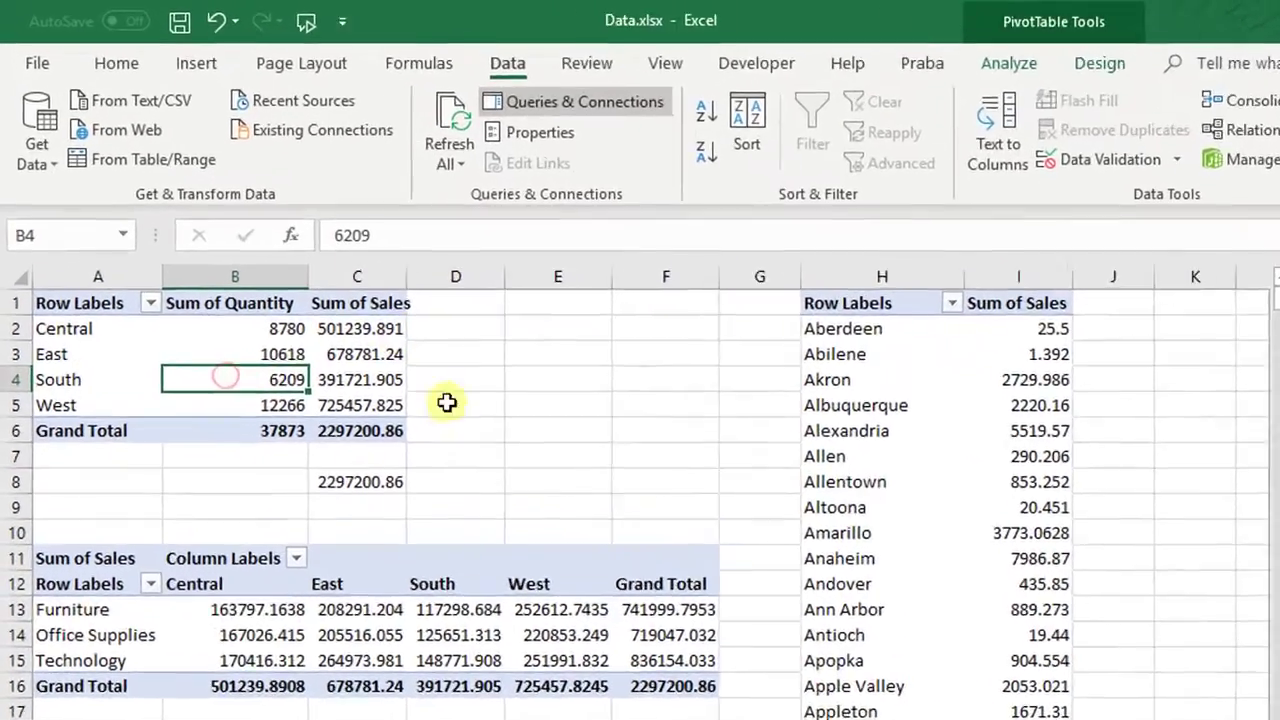
{"action": "left_click", "coordinate": [333, 120]}
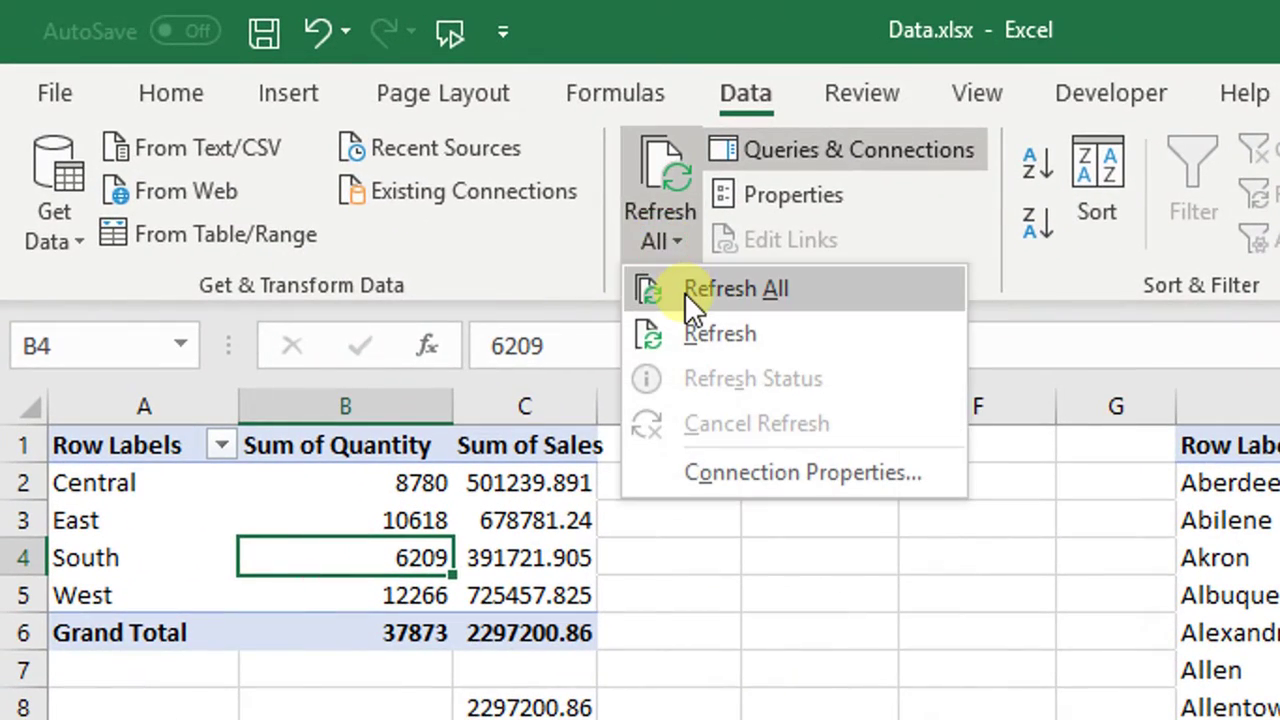
{"action": "left_click", "coordinate": [684, 292]}
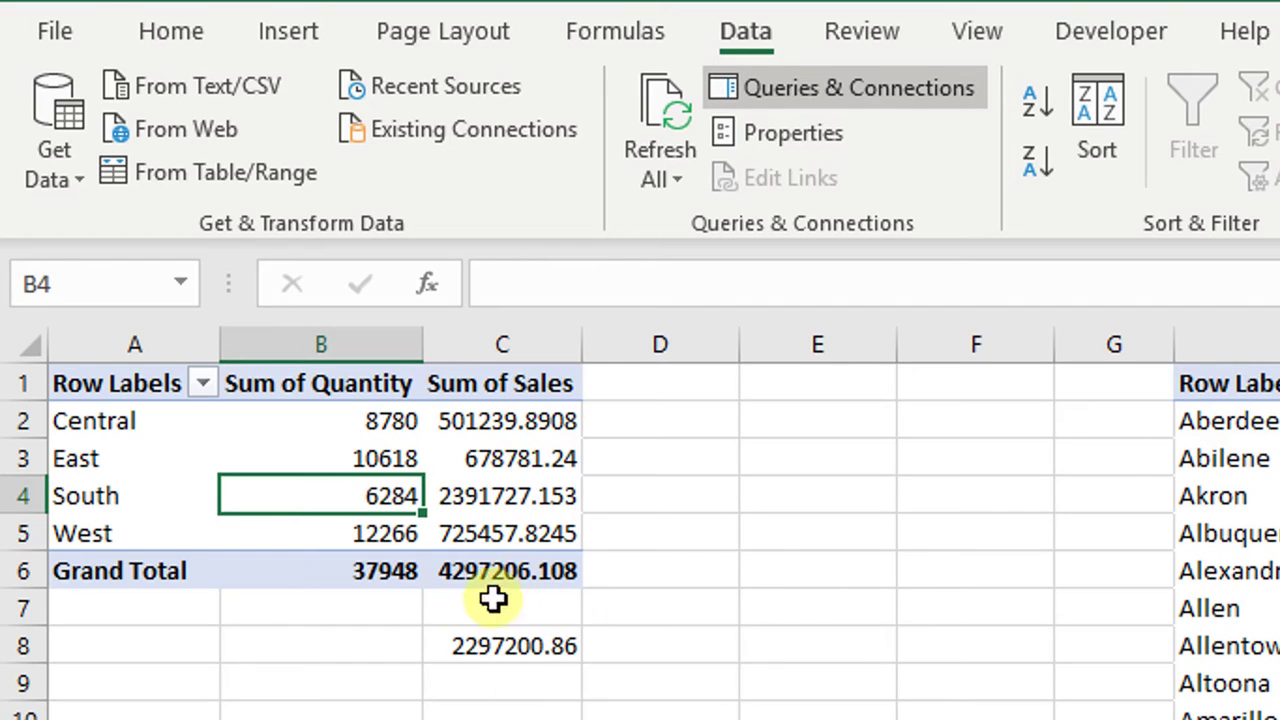
{"action": "left_click", "coordinate": [460, 650]}
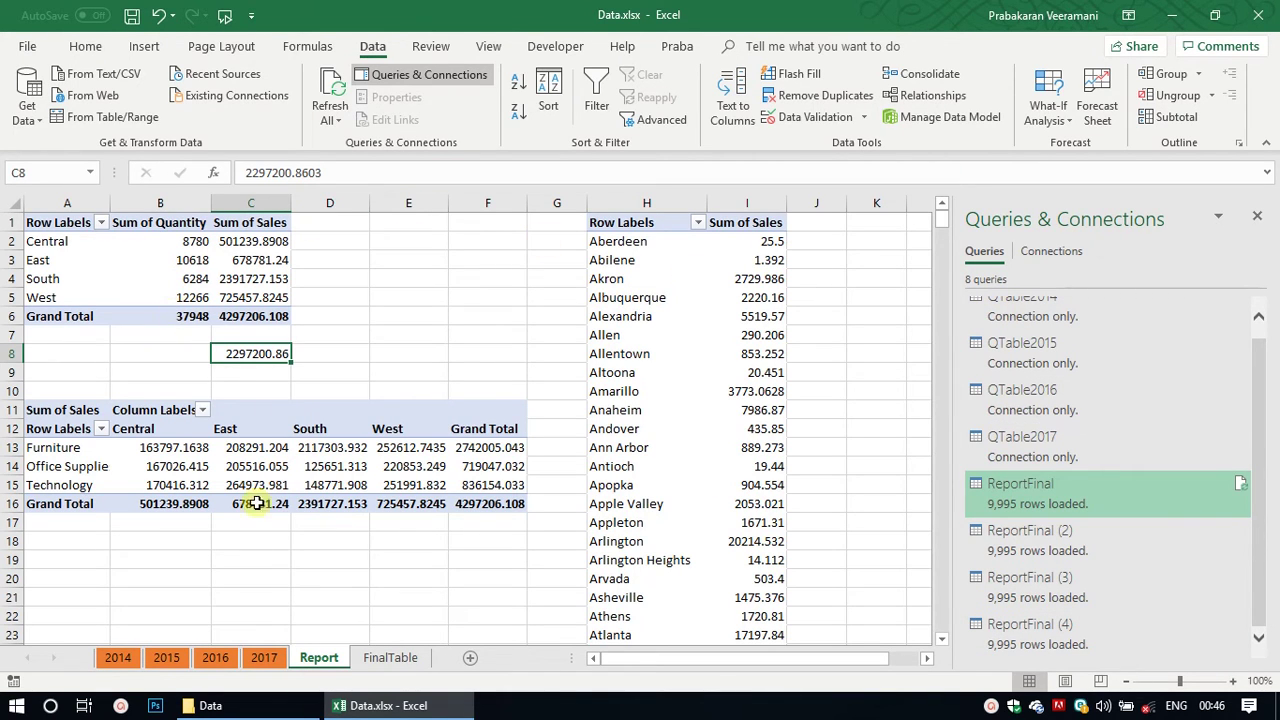
Review the refreshed FinalTable records alongside the PivotTables on the Report sheet
{"action": "left_click", "coordinate": [390, 658]}
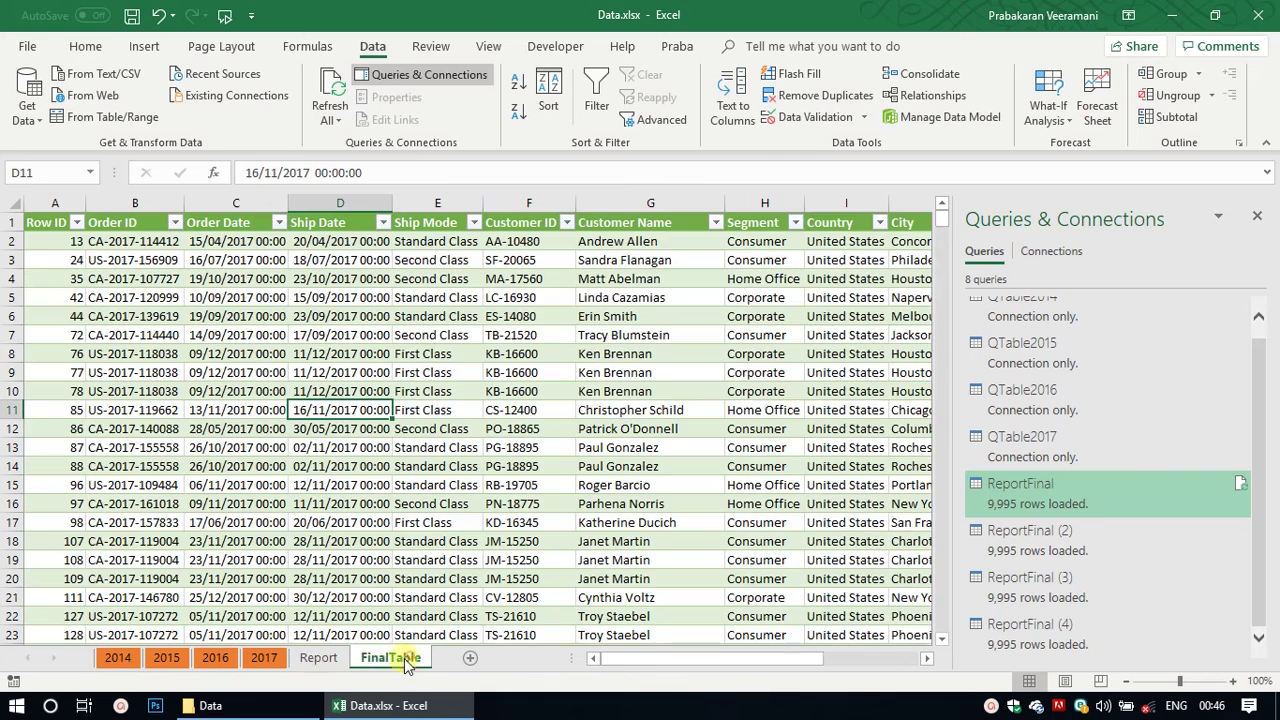
{"action": "left_click", "coordinate": [319, 658]}
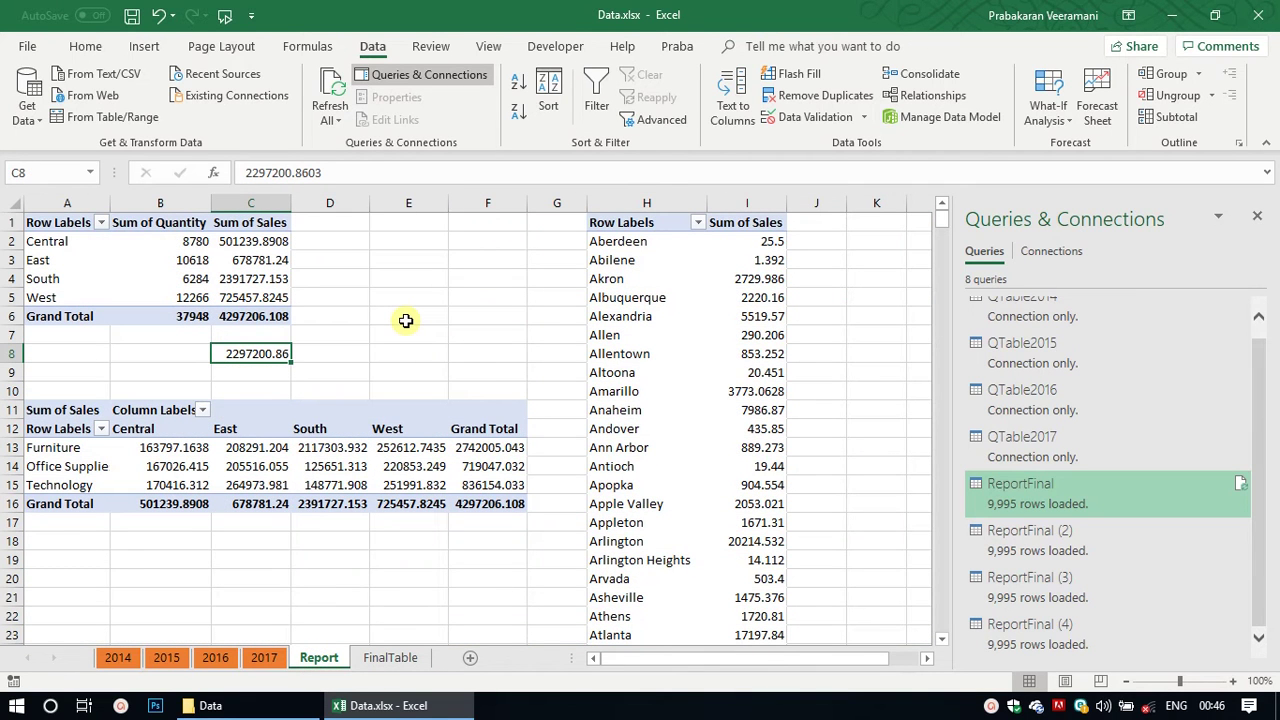
{"action": "left_click", "coordinate": [405, 658]}
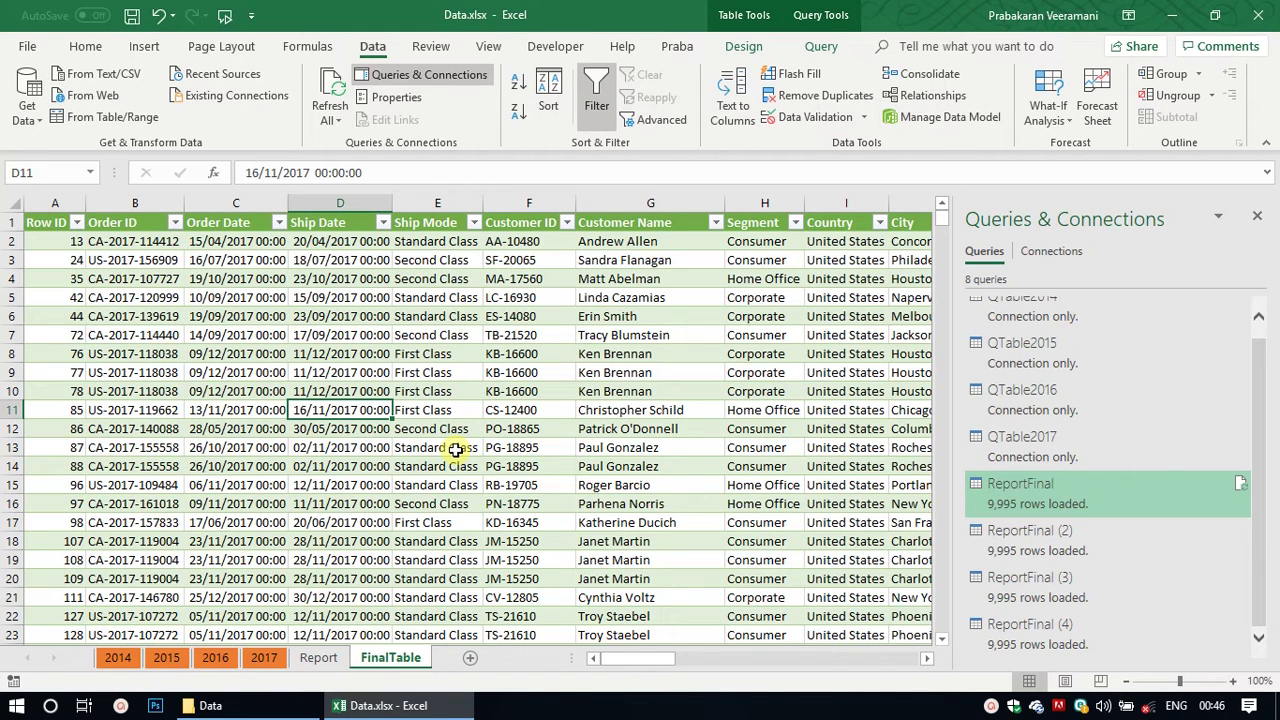
{"action": "left_click", "coordinate": [318, 658]}
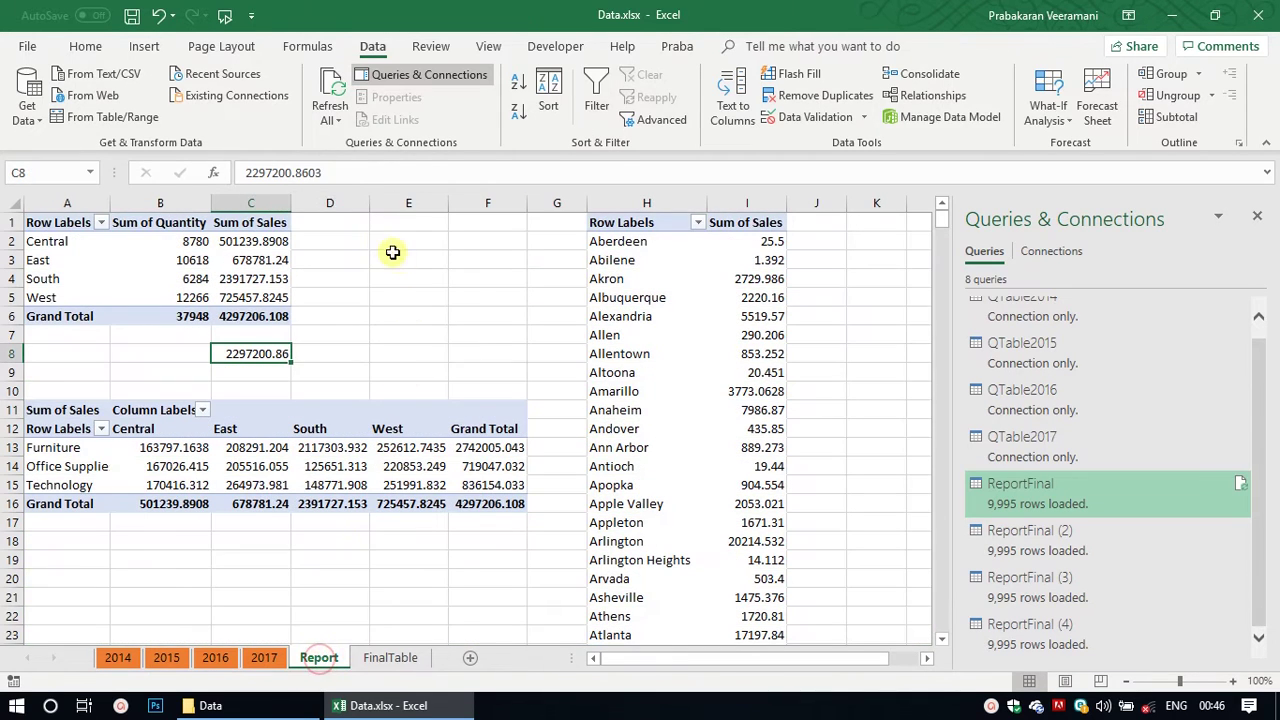
{"action": "left_click", "coordinate": [330, 119]}
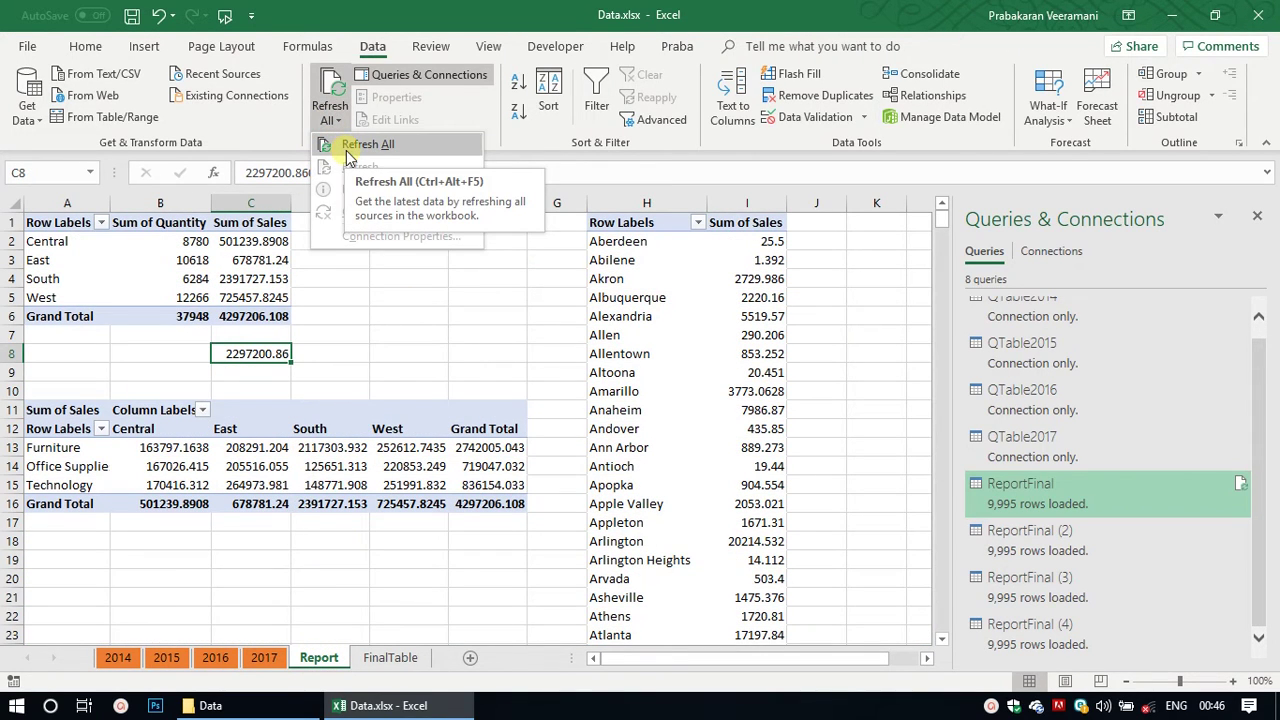
{"action": "left_click", "coordinate": [347, 308]}
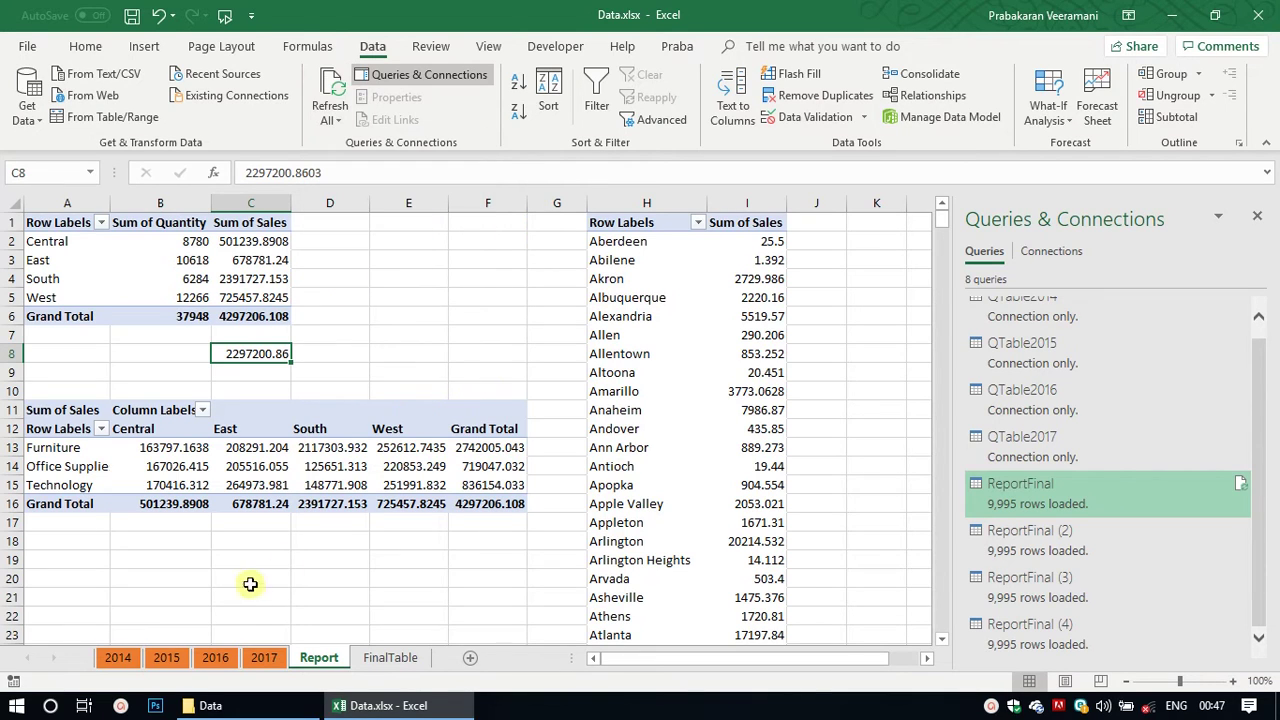
Compare the column headings of the tables on the 2014, 2015, 2016 and 2017 sheets
{"action": "left_click", "coordinate": [115, 661]}
{"action": "left_click", "coordinate": [104, 336]}
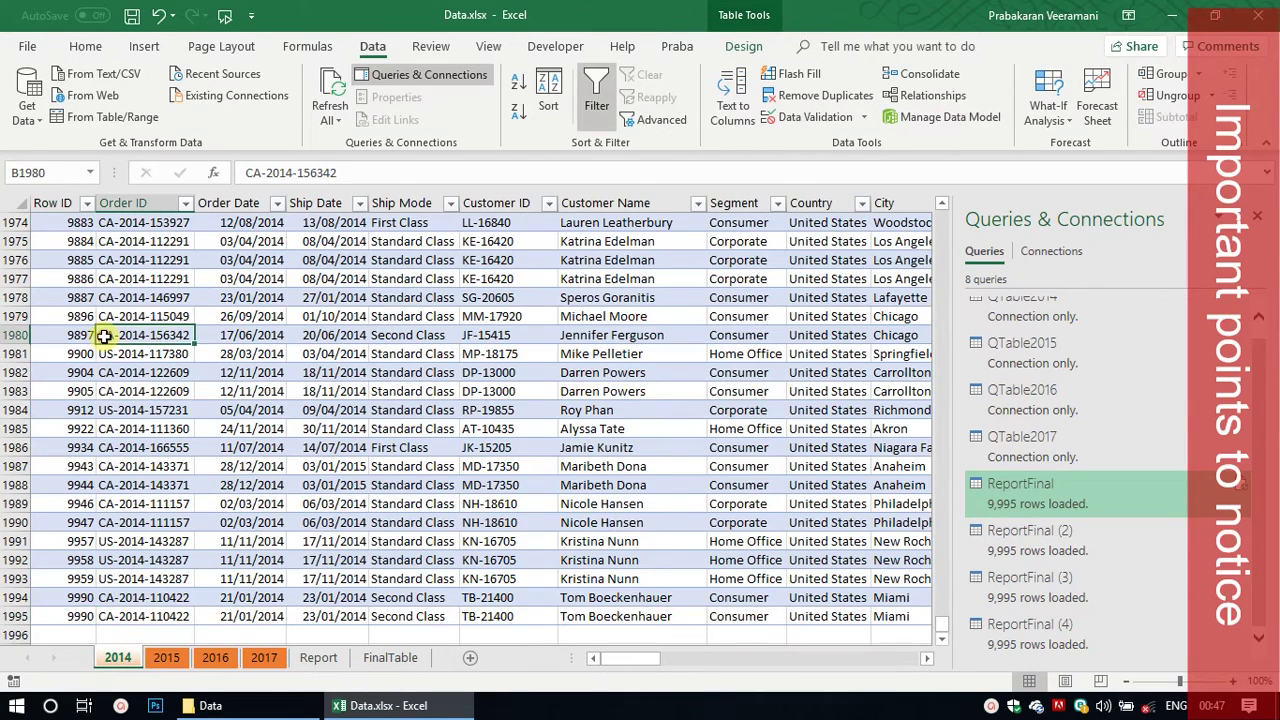
{"action": "key", "text": "ctrl+Up"}
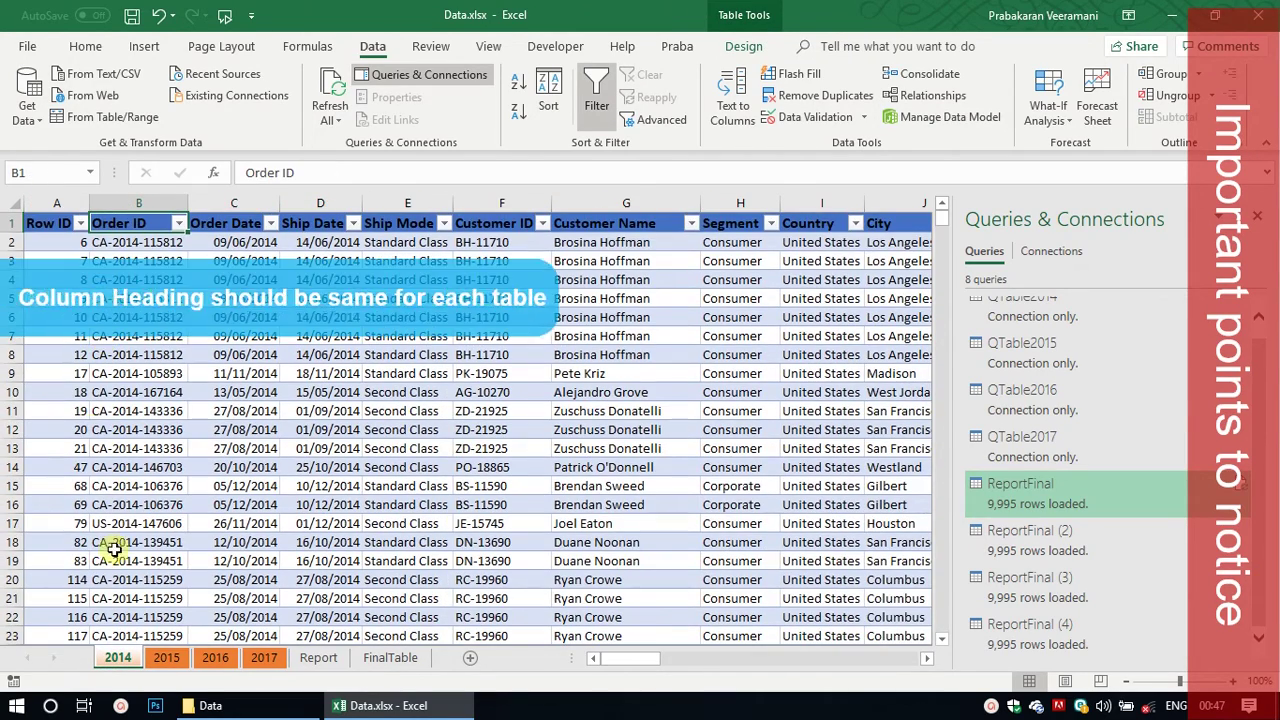
{"action": "left_click", "coordinate": [180, 660]}
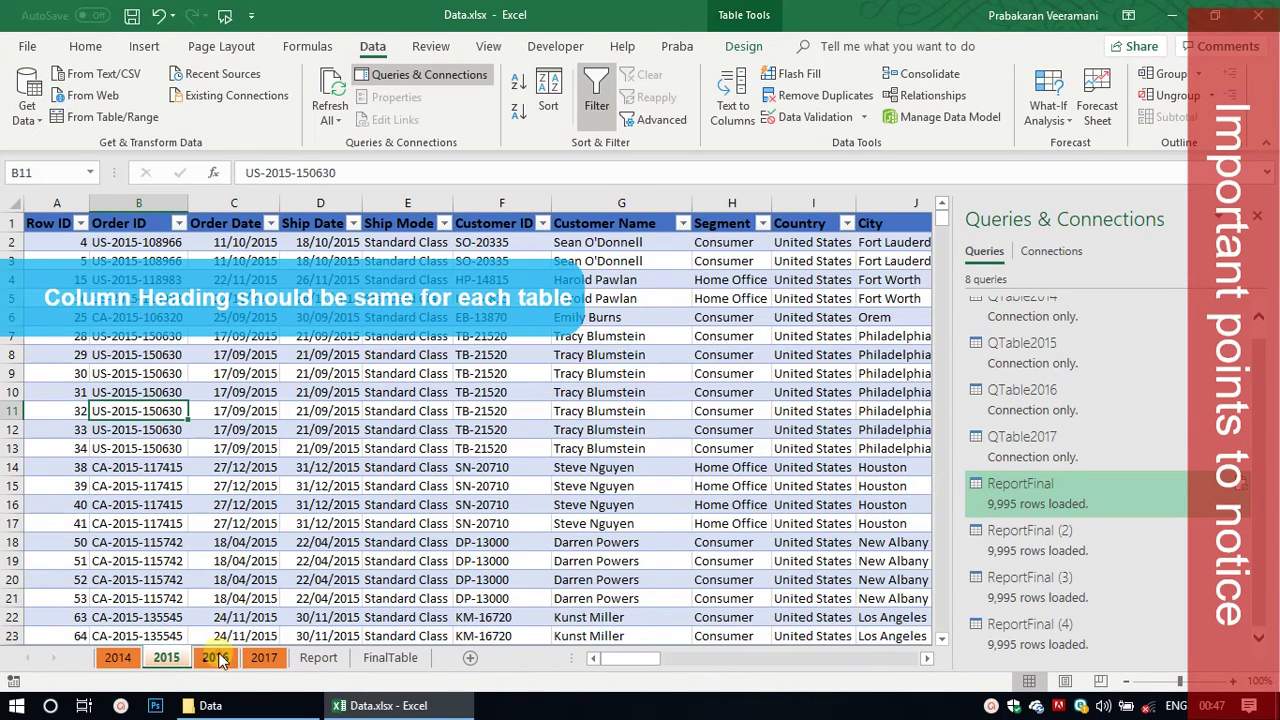
{"action": "left_click", "coordinate": [213, 658]}
{"action": "left_click", "coordinate": [262, 659]}
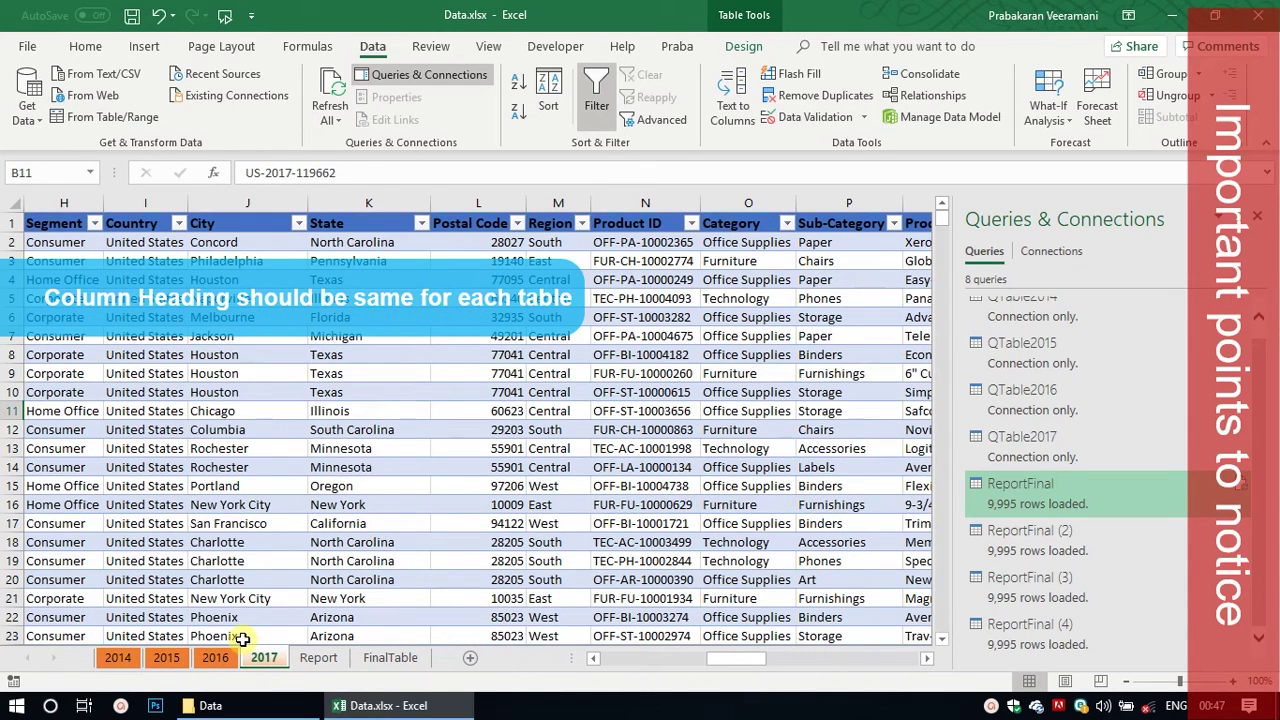